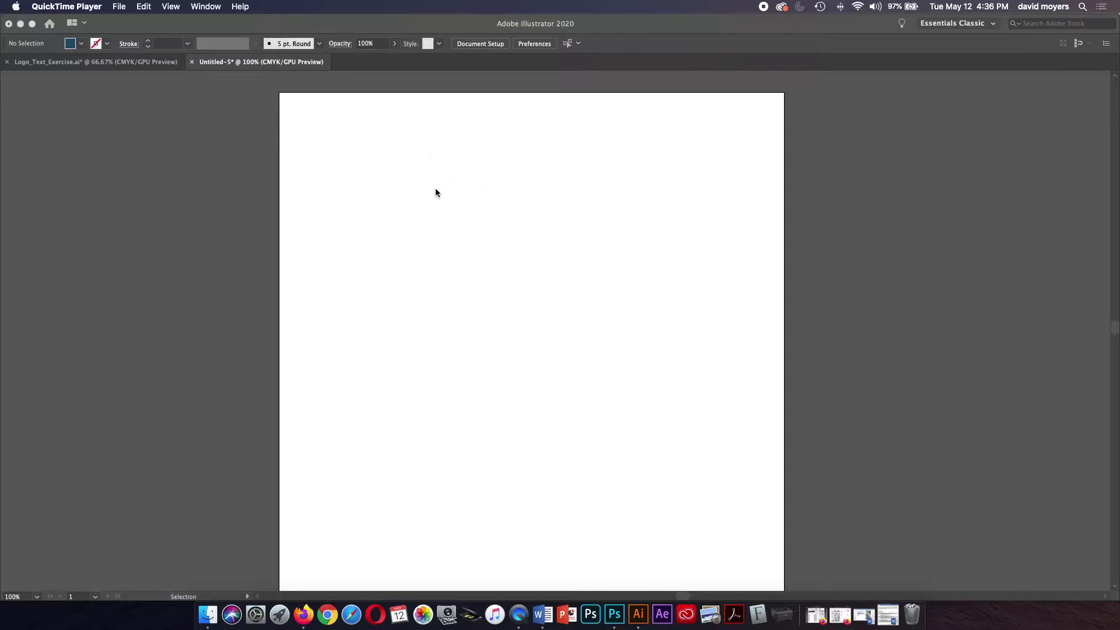
Step: Rearrange the floating Layers, Pen tools, Character and Pathfinder panels to clear the area around the artboard
{"action": "left_click", "coordinate": [436, 193]}
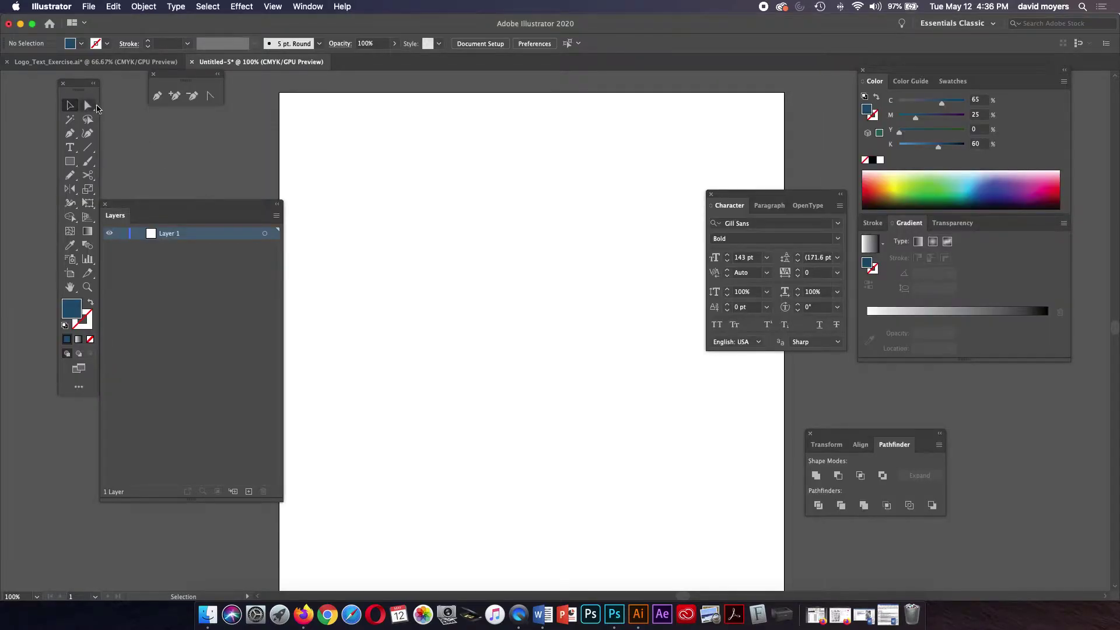
{"action": "left_click", "coordinate": [146, 201]}
{"action": "left_click_drag", "start_coordinate": [146, 202], "coordinate": [153, 143]}
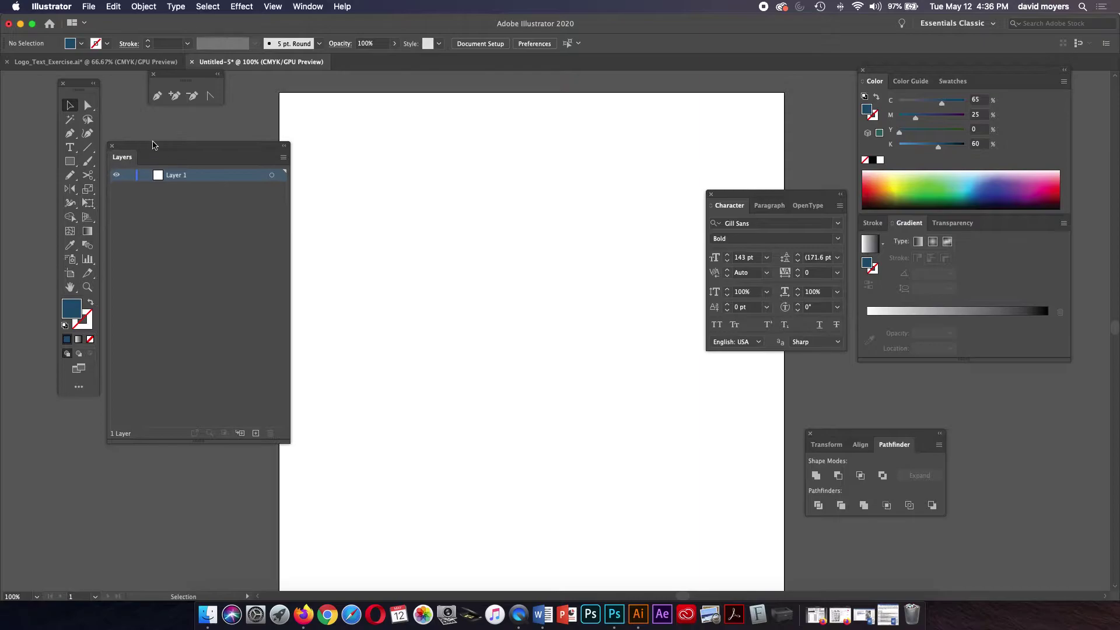
{"action": "left_click_drag", "start_coordinate": [183, 77], "coordinate": [161, 94]}
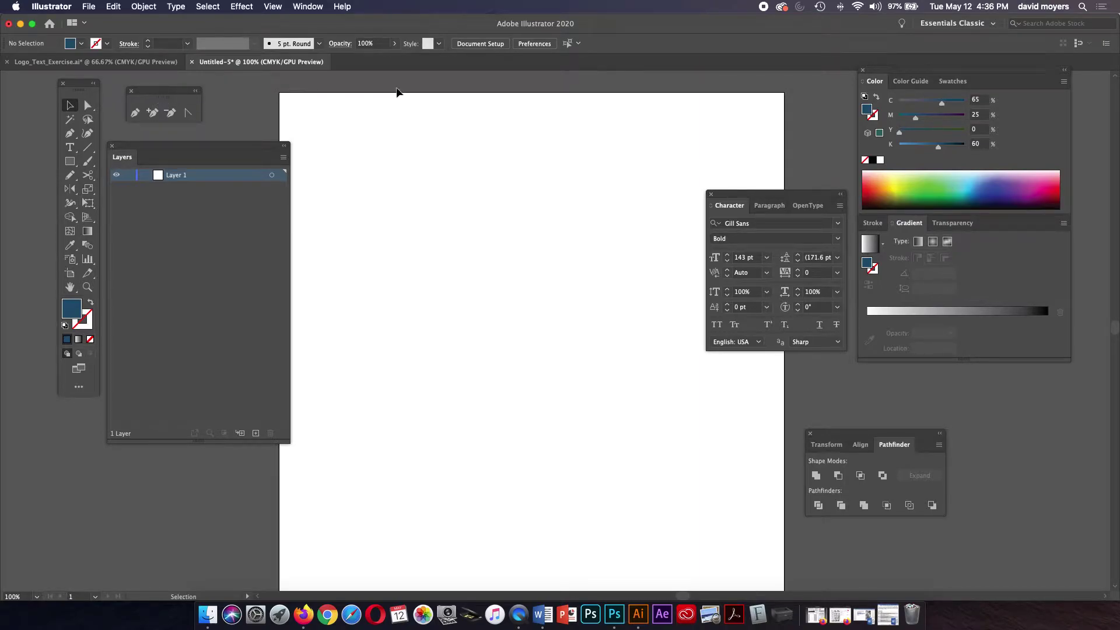
{"action": "left_click_drag", "start_coordinate": [732, 197], "coordinate": [999, 389]}
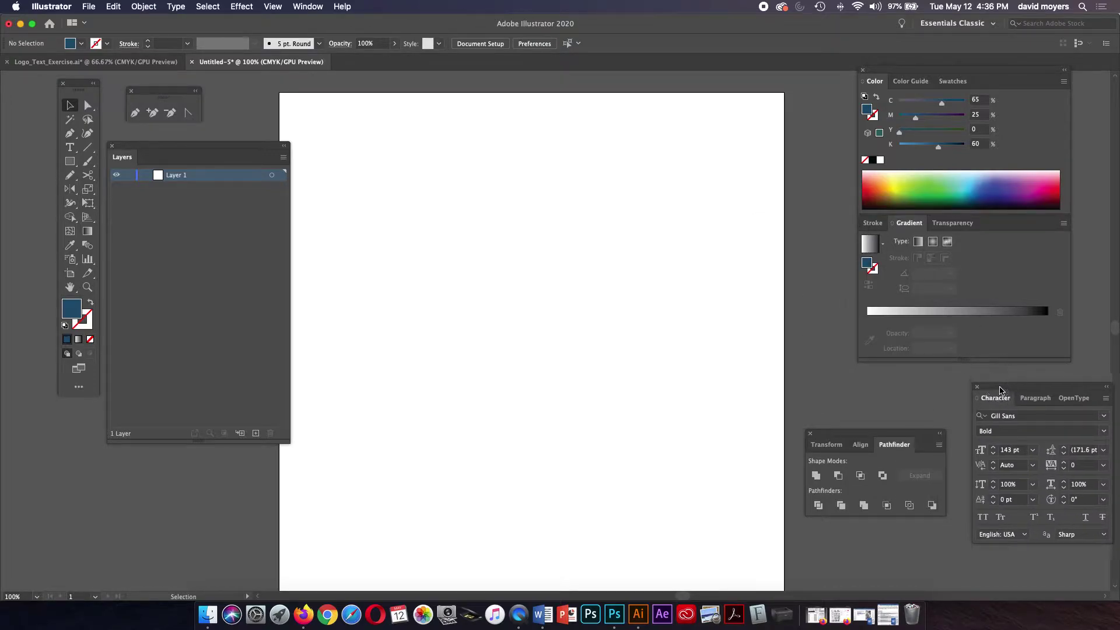
{"action": "left_click_drag", "start_coordinate": [894, 436], "coordinate": [894, 404]}
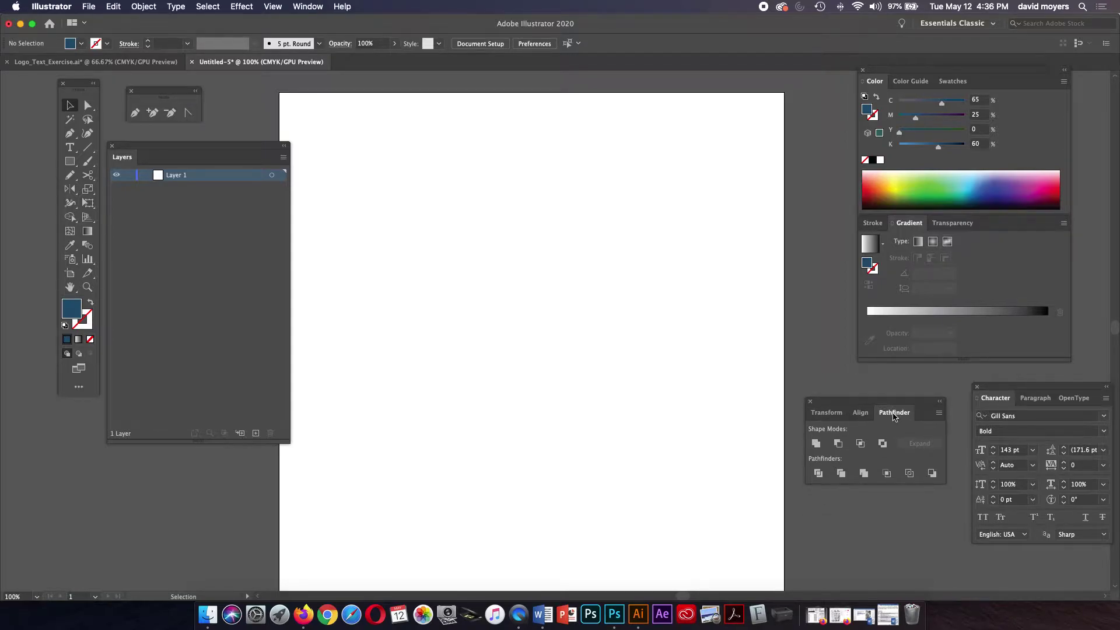
Step: Check the list of available panels and display the Stroke settings in place of the Gradient settings
{"action": "left_click", "coordinate": [308, 6]}
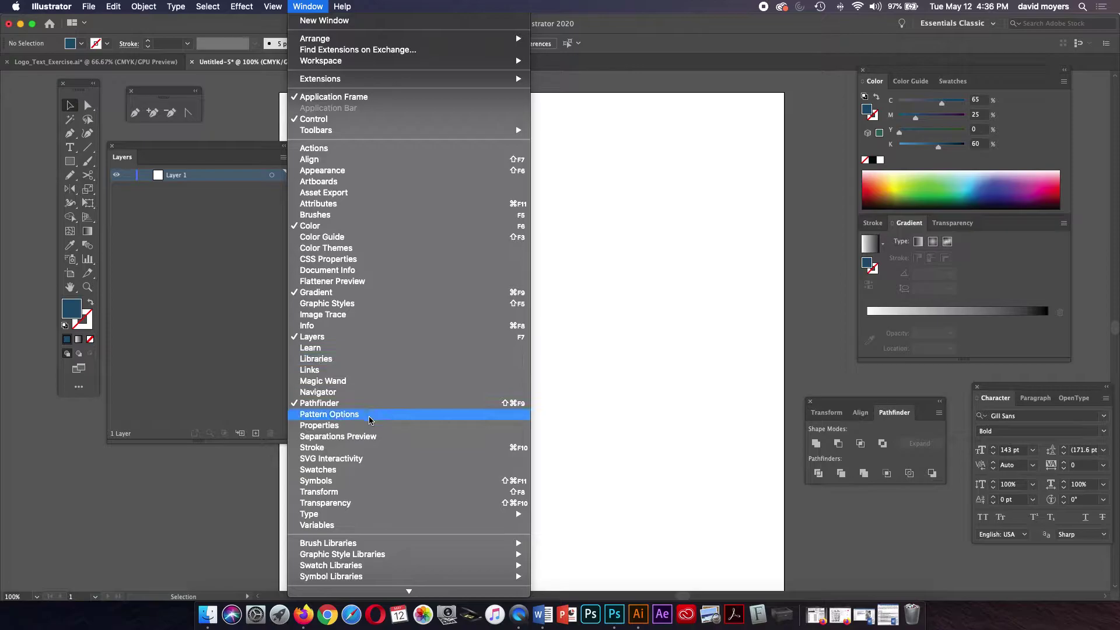
{"action": "left_click", "coordinate": [652, 375]}
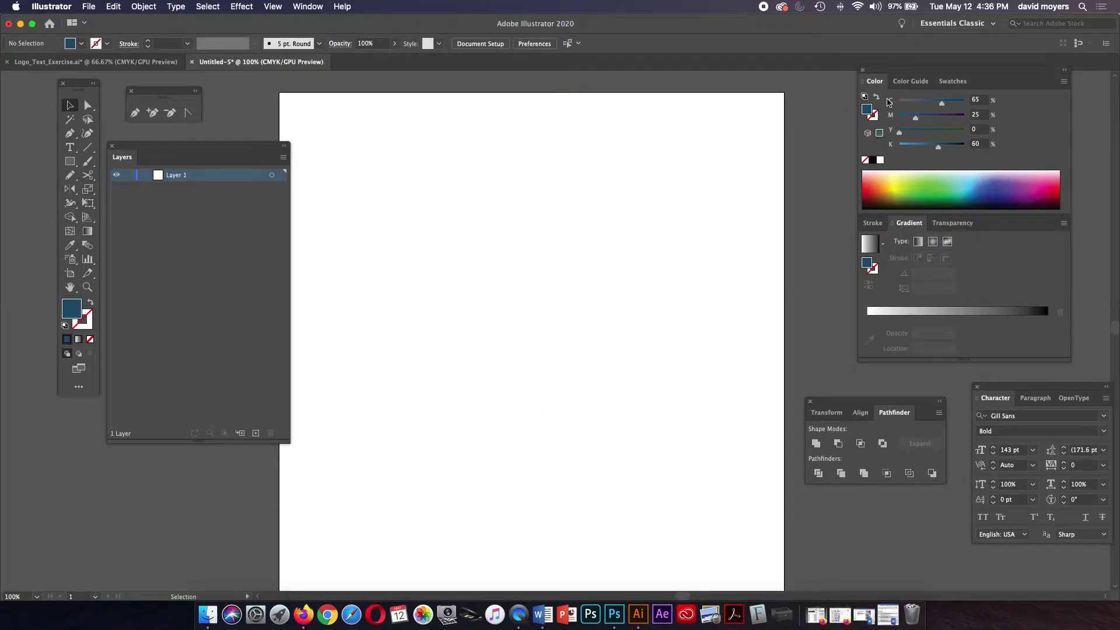
{"action": "left_click", "coordinate": [874, 224]}
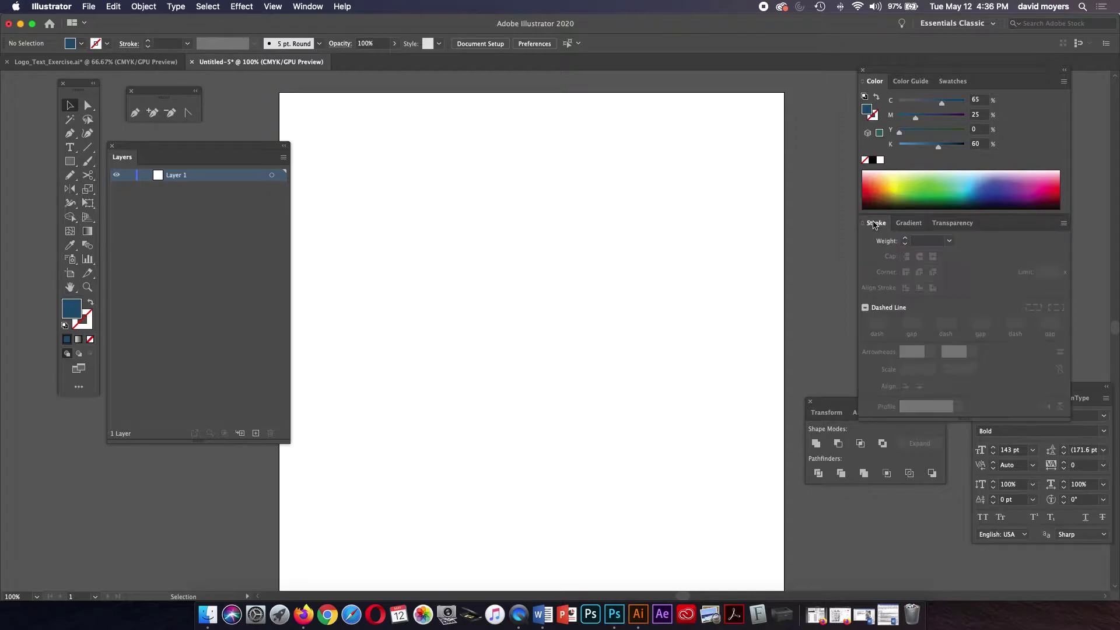
{"action": "left_click", "coordinate": [908, 223]}
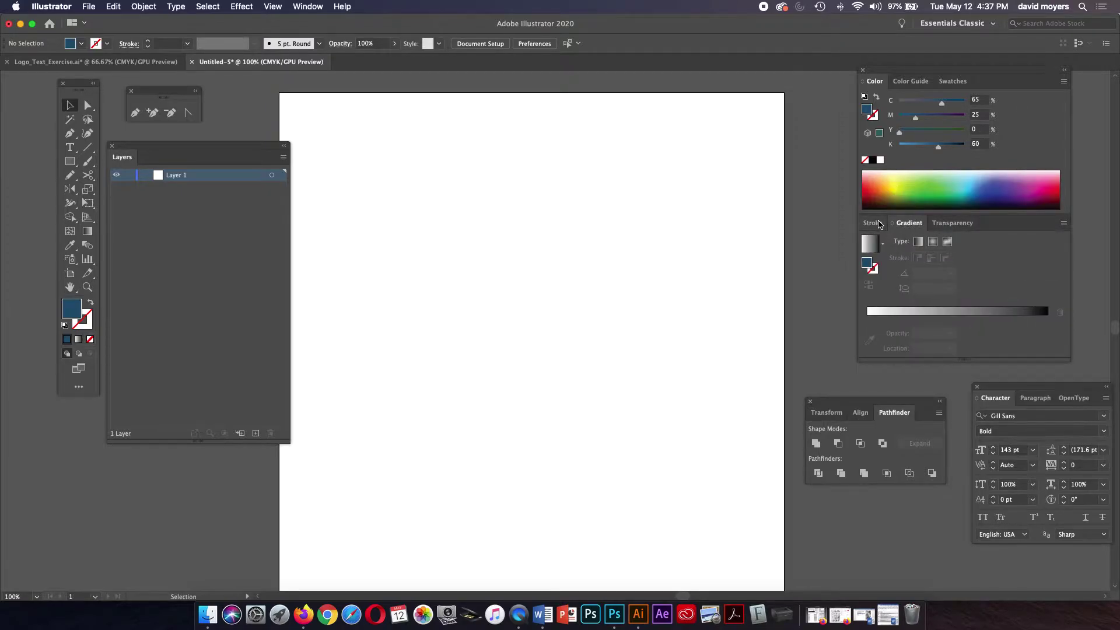
{"action": "left_click", "coordinate": [876, 223]}
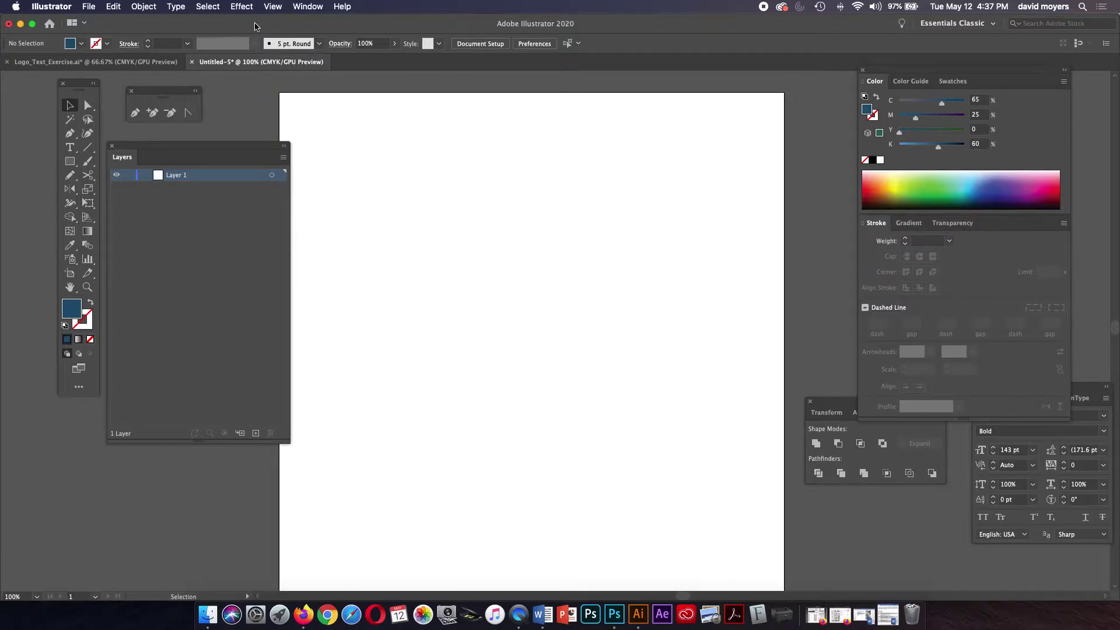
Step: Place Chinese_Symbols2.jpg from the Logo Exercise folder into the document as a template
{"action": "left_click", "coordinate": [87, 6]}
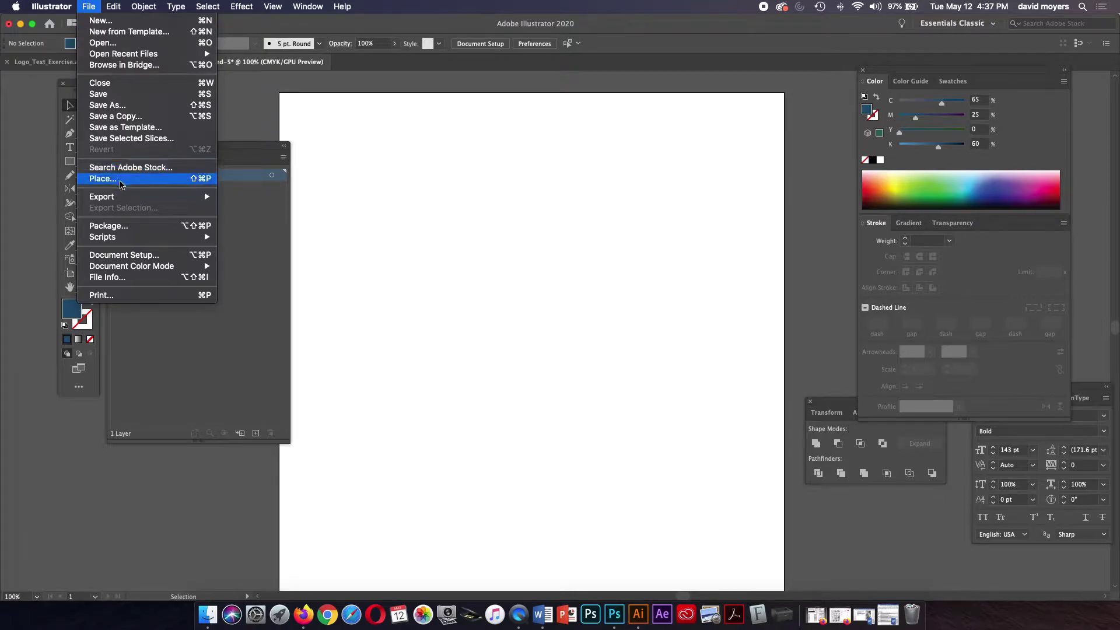
{"action": "left_click", "coordinate": [120, 179]}
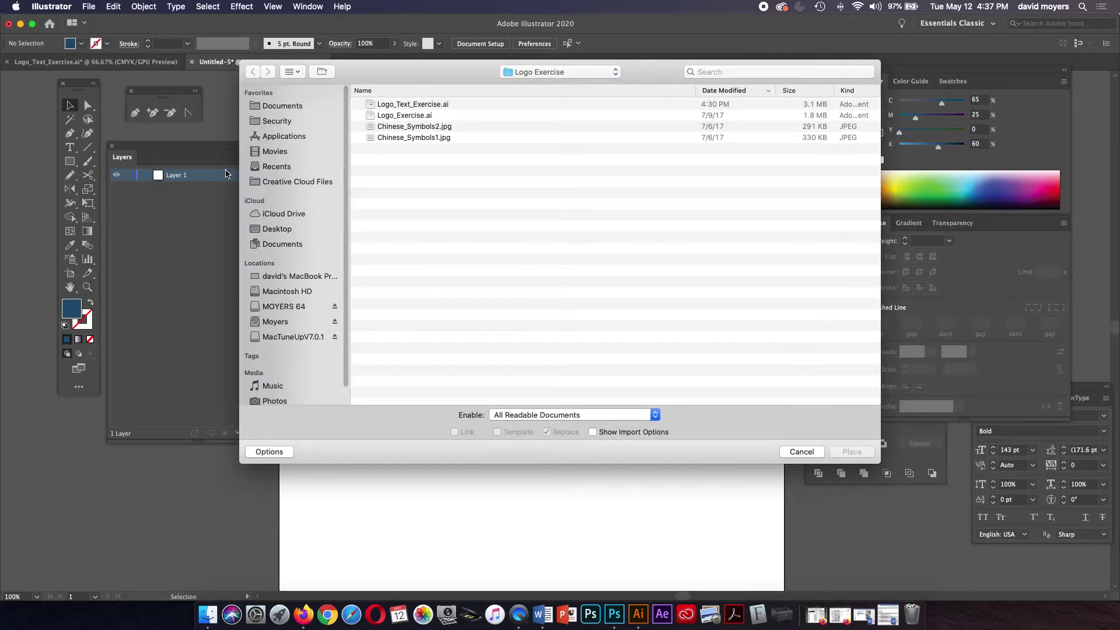
{"action": "left_click", "coordinate": [388, 127]}
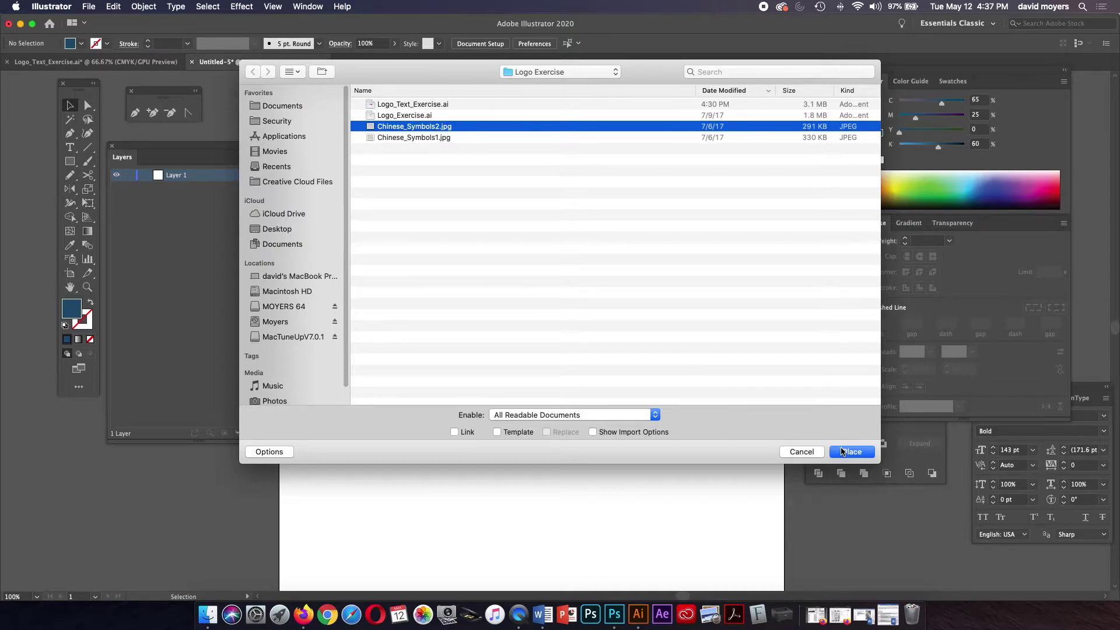
{"action": "left_click", "coordinate": [497, 432]}
{"action": "left_click", "coordinate": [846, 453]}
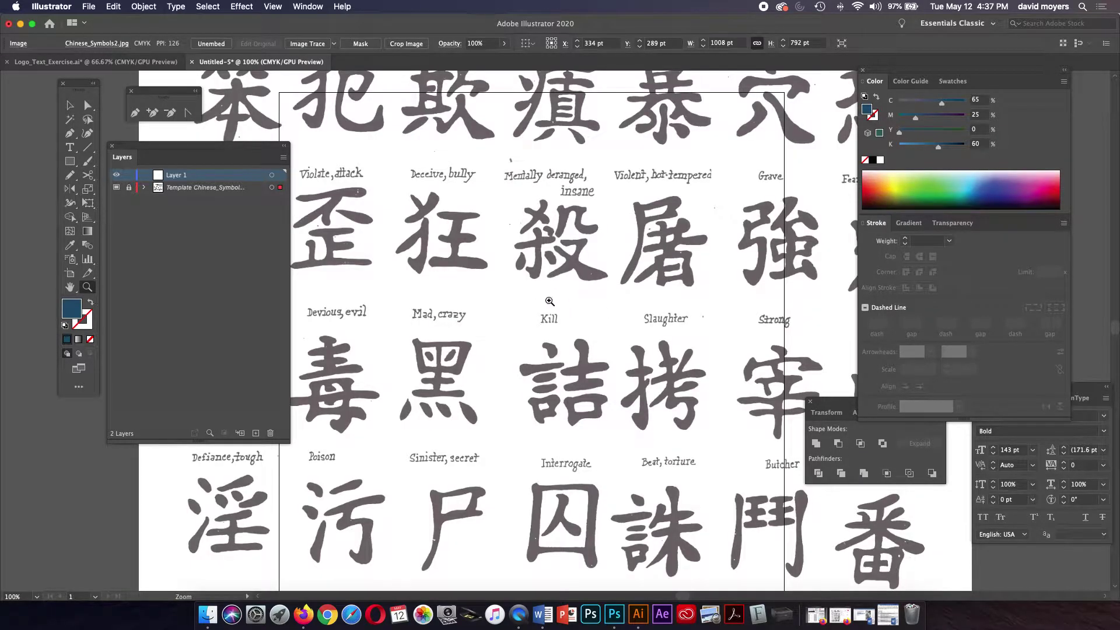
Step: Unlock the template layer, move the symbols image so its left edge meets the artboard's left edge, and lock the layer again
{"action": "left_click", "coordinate": [548, 344], "text": "alt"}
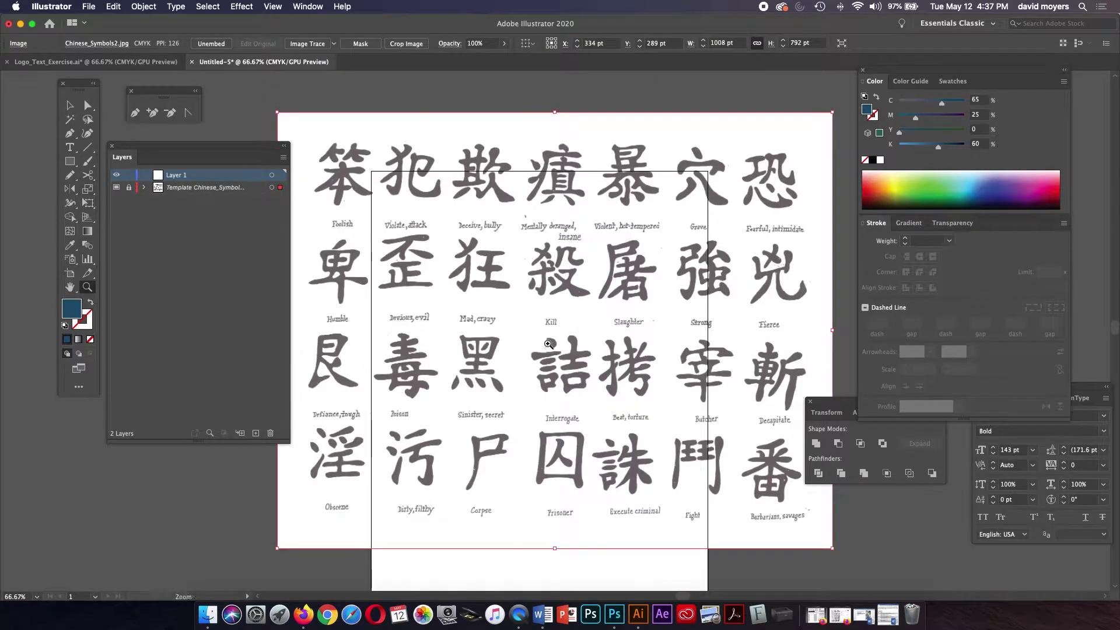
{"action": "left_click_drag", "start_coordinate": [545, 341], "coordinate": [564, 295]}
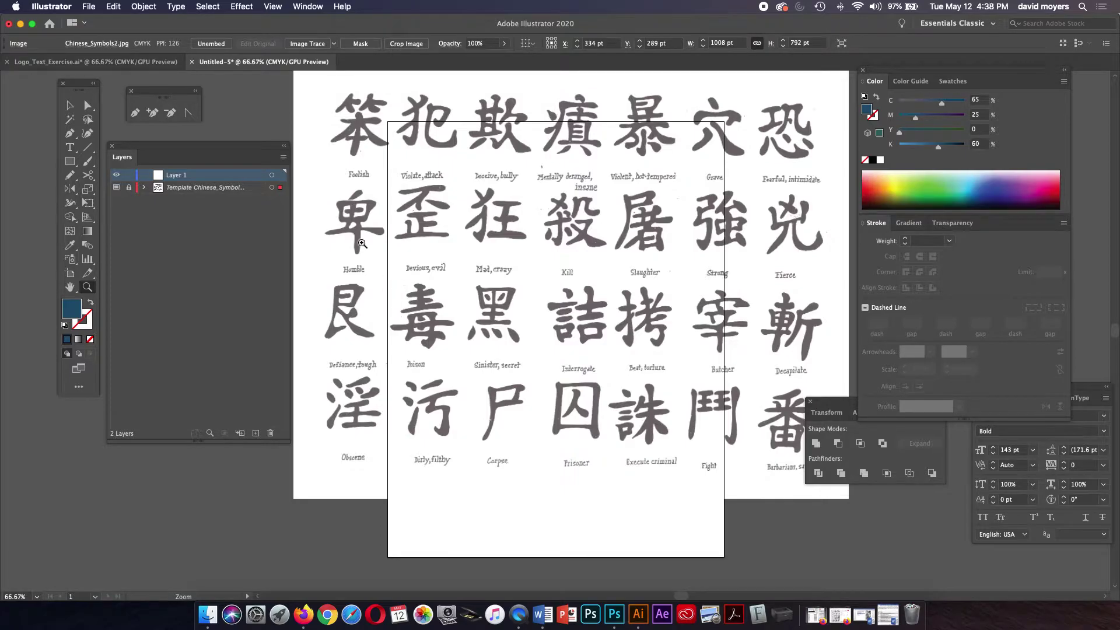
{"action": "left_click", "coordinate": [73, 105]}
{"action": "left_click", "coordinate": [230, 187]}
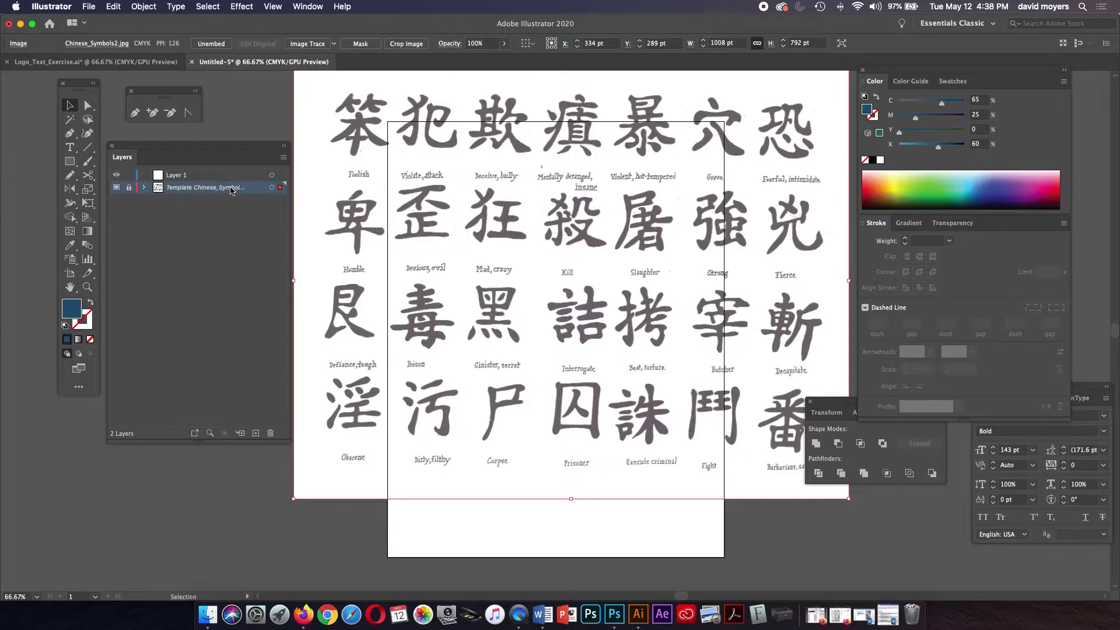
{"action": "left_click", "coordinate": [131, 187]}
{"action": "left_click_drag", "start_coordinate": [360, 263], "coordinate": [447, 282]}
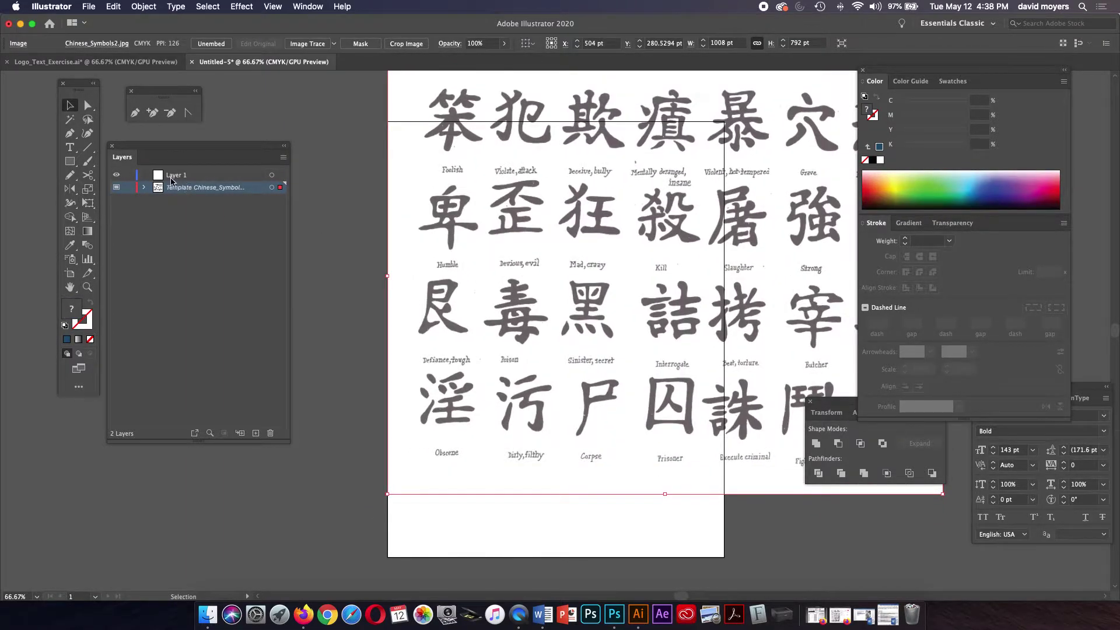
{"action": "left_click", "coordinate": [129, 187]}
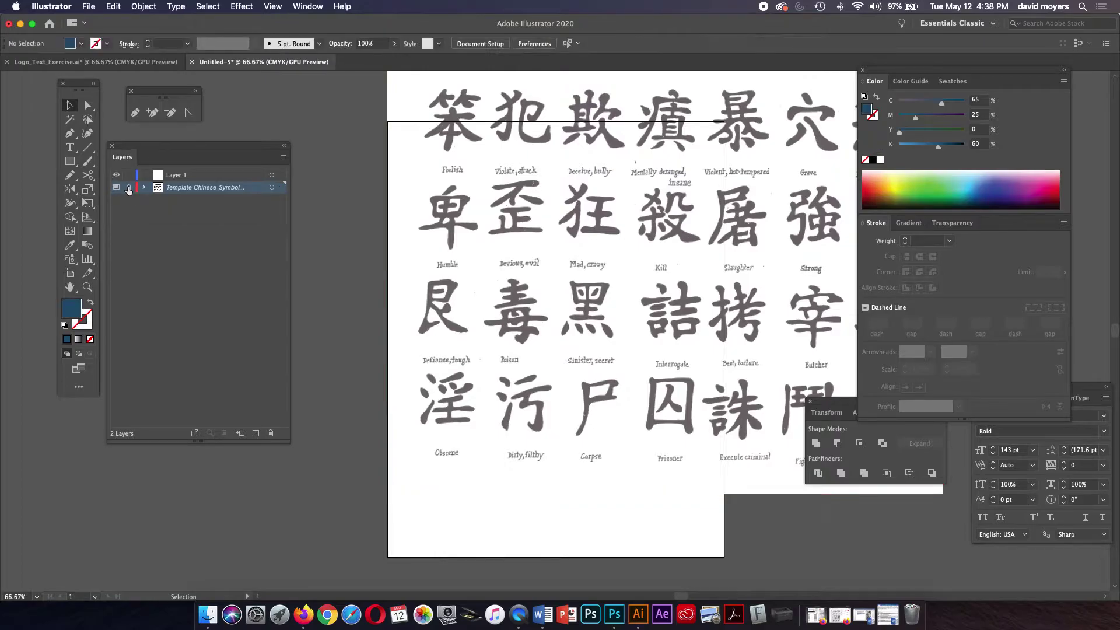
Step: Turn off the Template option for the Chinese symbols layer in its layer options
{"action": "double_click", "coordinate": [219, 188]}
{"action": "key", "text": "Return"}
{"action": "double_click", "coordinate": [257, 190]}
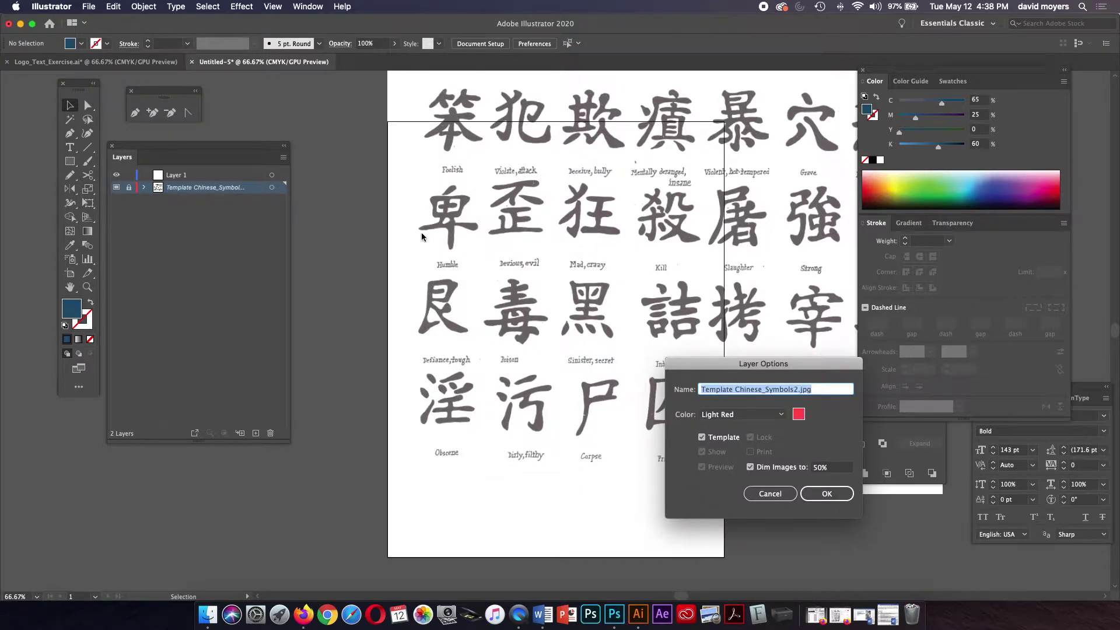
{"action": "left_click_drag", "start_coordinate": [713, 372], "coordinate": [395, 255]}
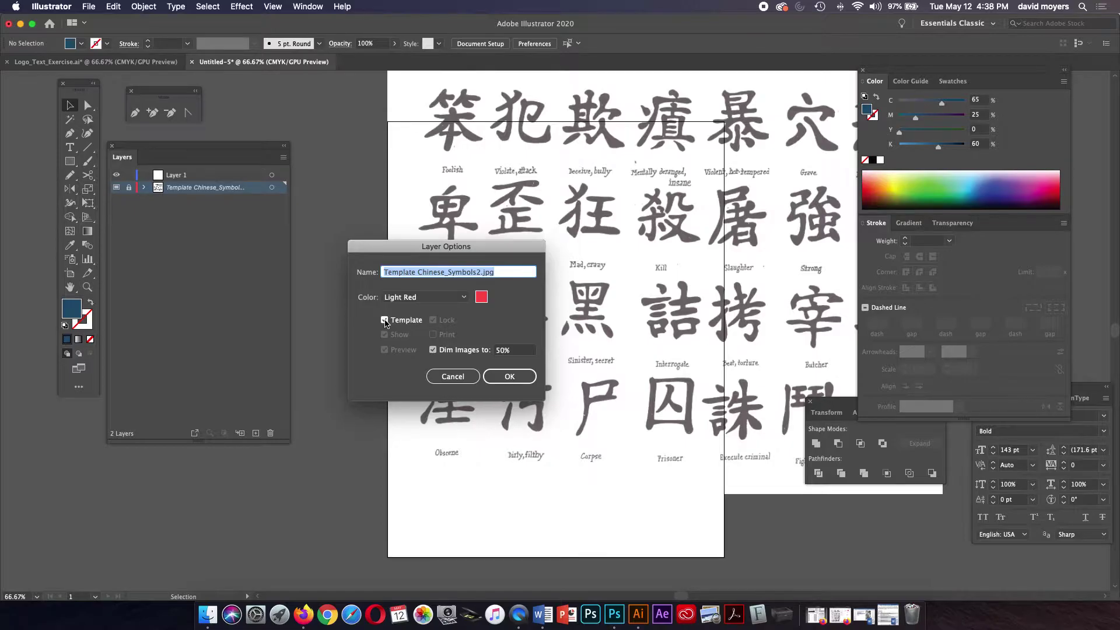
{"action": "left_click", "coordinate": [385, 320]}
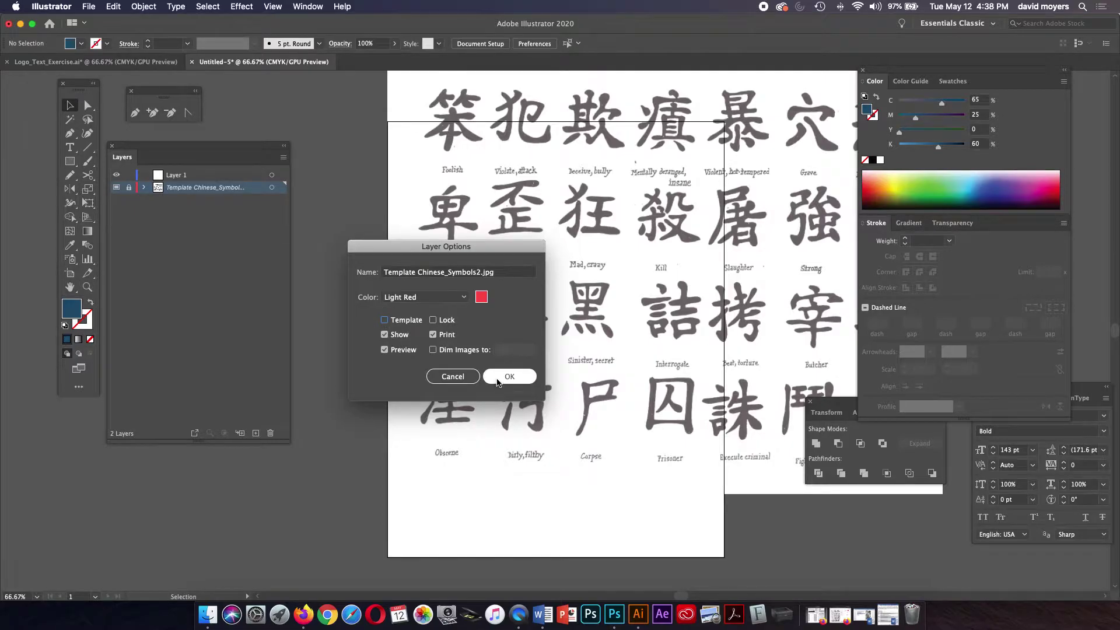
{"action": "left_click", "coordinate": [507, 376]}
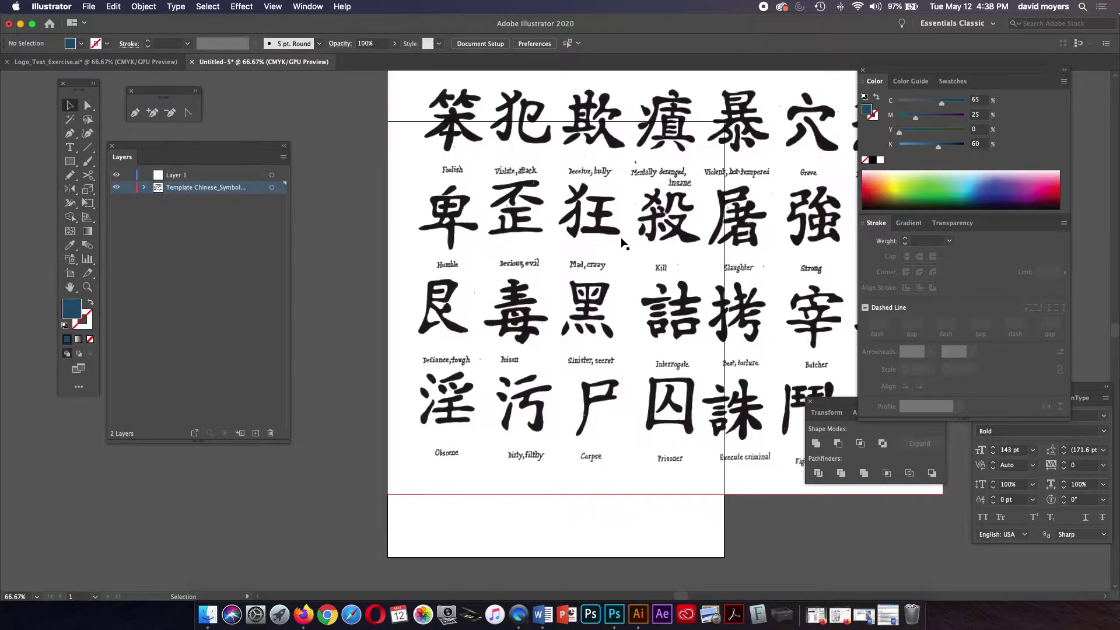
Step: Make the Chinese symbols layer a template again, with images dimmed to 50%
{"action": "double_click", "coordinate": [252, 187]}
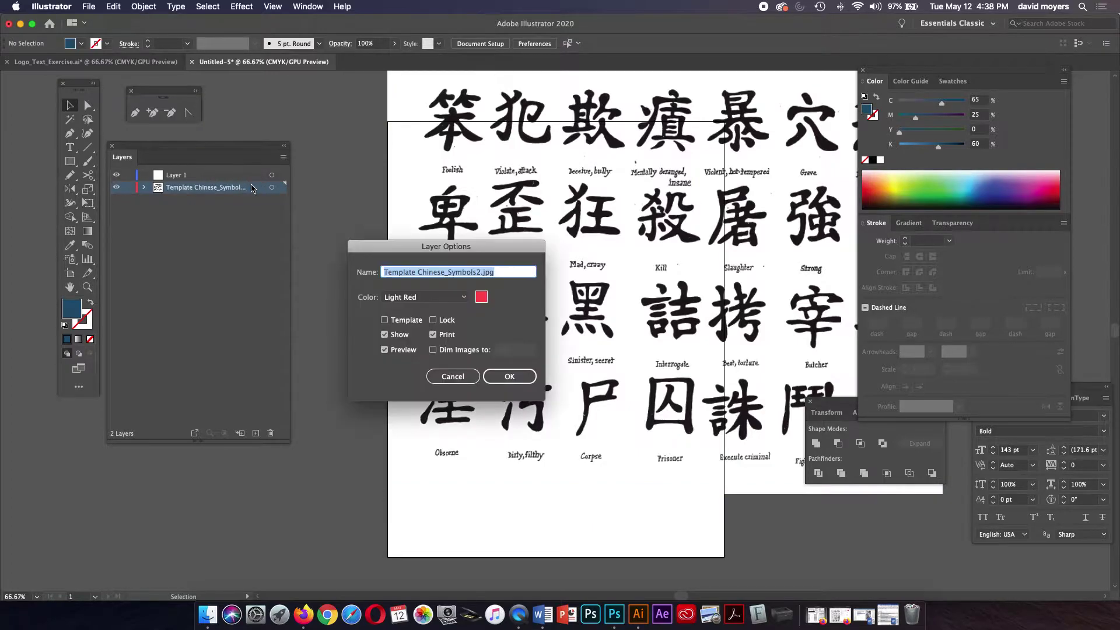
{"action": "left_click", "coordinate": [385, 320]}
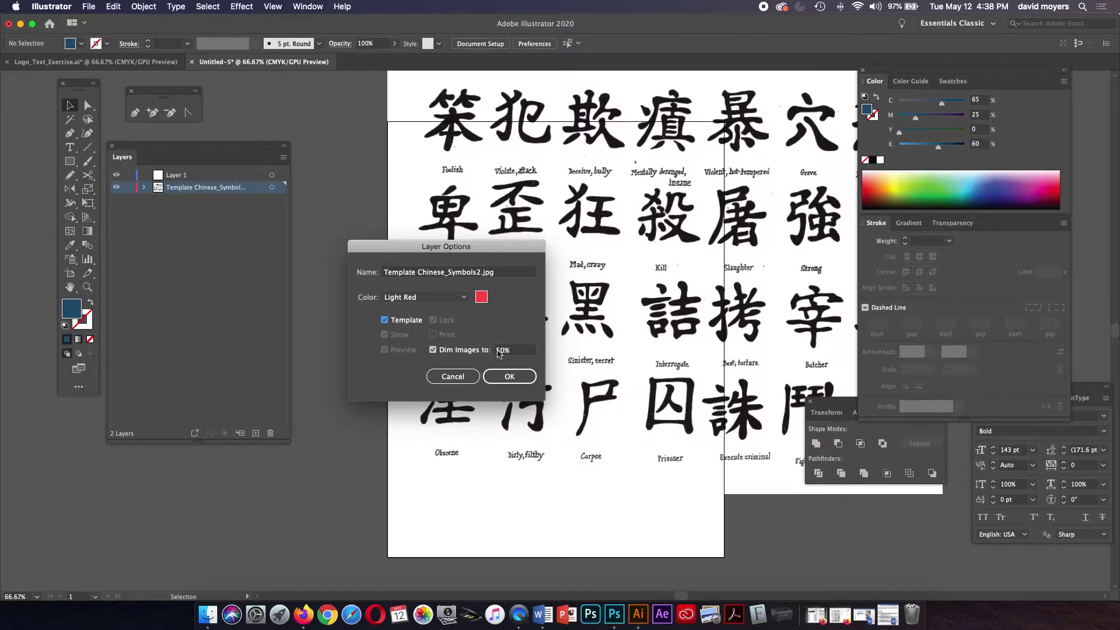
{"action": "left_click", "coordinate": [509, 376]}
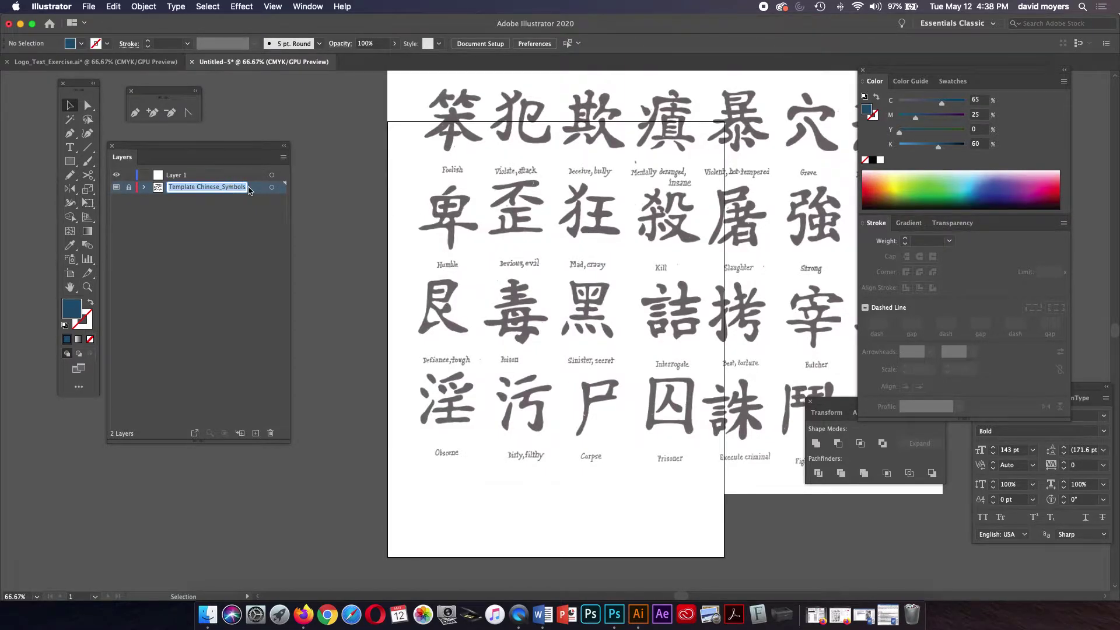
Step: Adjust the image dimming percentage in the template layer's options
{"action": "double_click", "coordinate": [253, 187]}
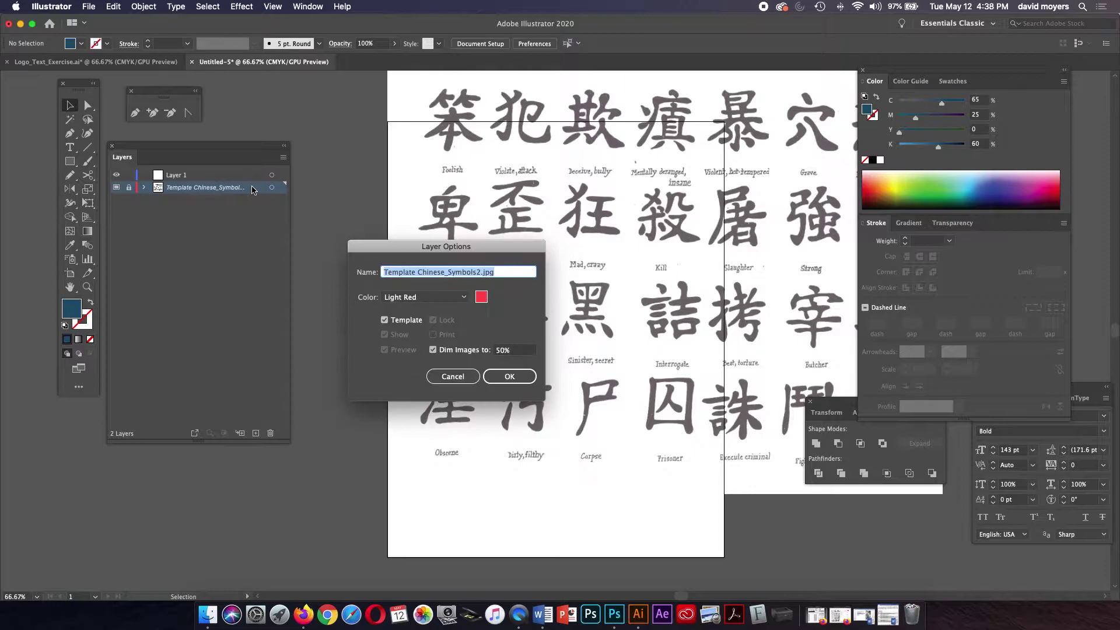
{"action": "left_click", "coordinate": [500, 354]}
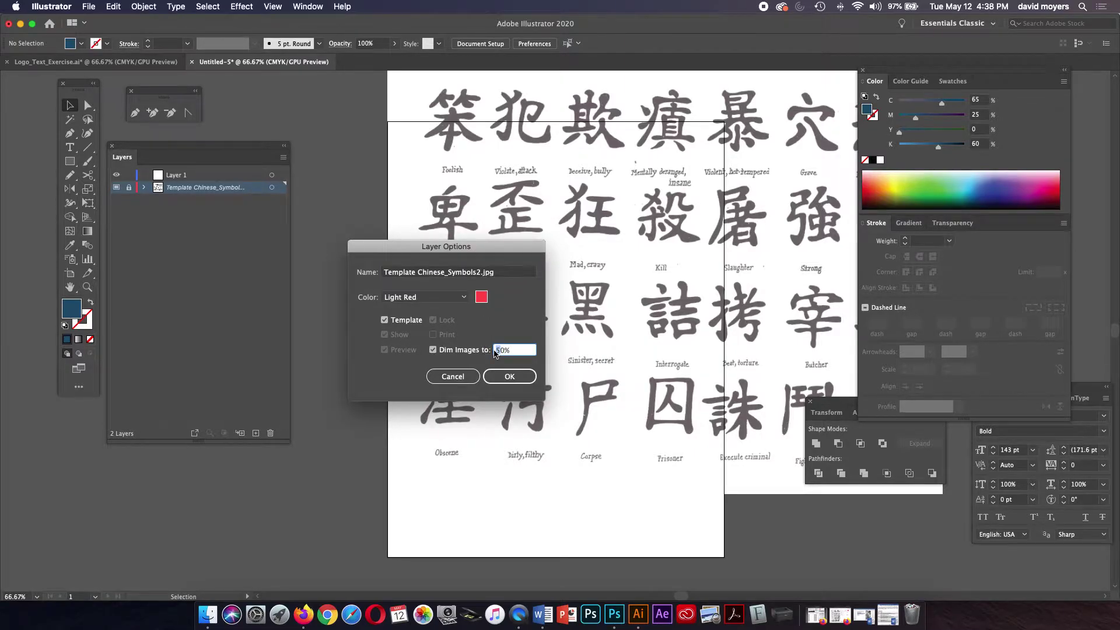
{"action": "left_click", "coordinate": [509, 376]}
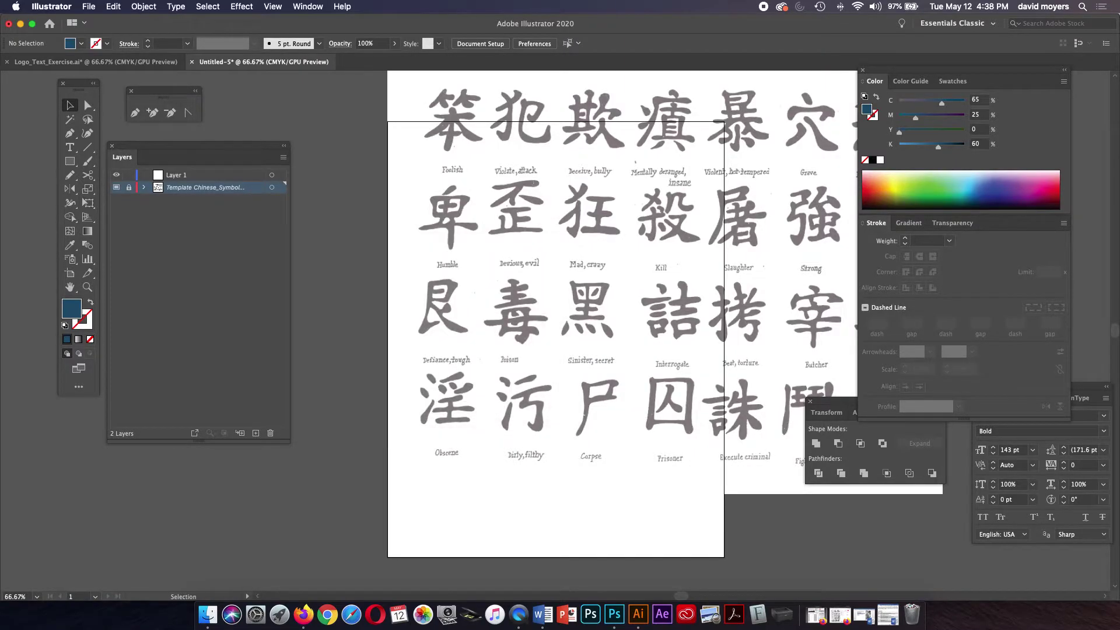
Step: Make Layer 1 active and start a Pen tool path along the top edge of the Humble symbol's box
{"action": "key", "text": "z"}
{"action": "left_click", "coordinate": [465, 231]}
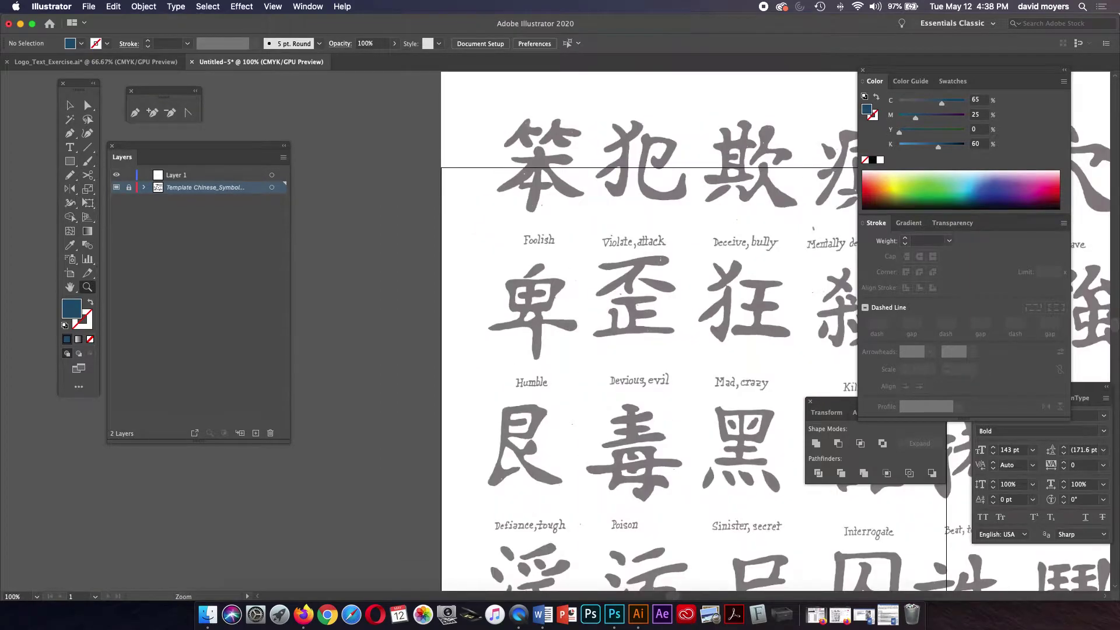
{"action": "left_click", "coordinate": [579, 325]}
{"action": "left_click", "coordinate": [498, 314]}
{"action": "left_click_drag", "start_coordinate": [498, 314], "coordinate": [490, 290]}
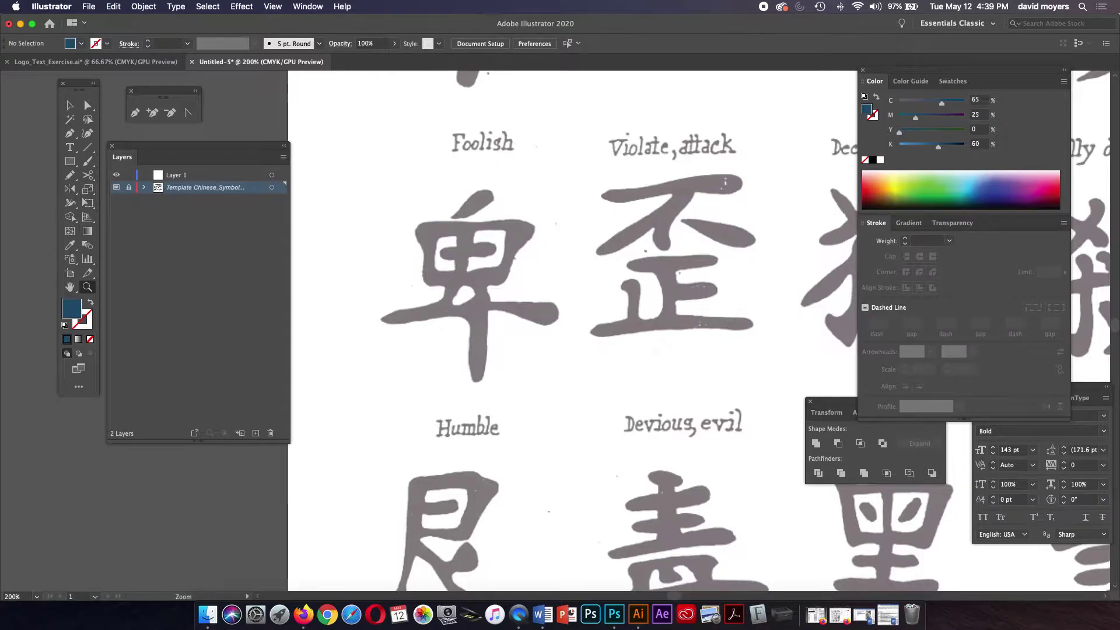
{"action": "key", "text": "p"}
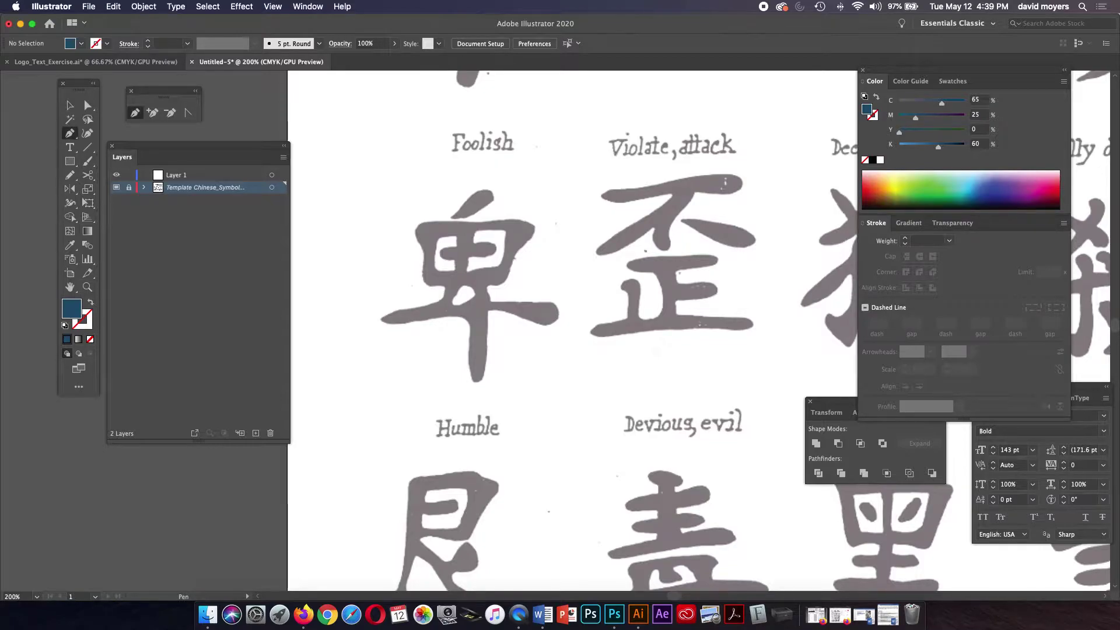
{"action": "left_click", "coordinate": [210, 175]}
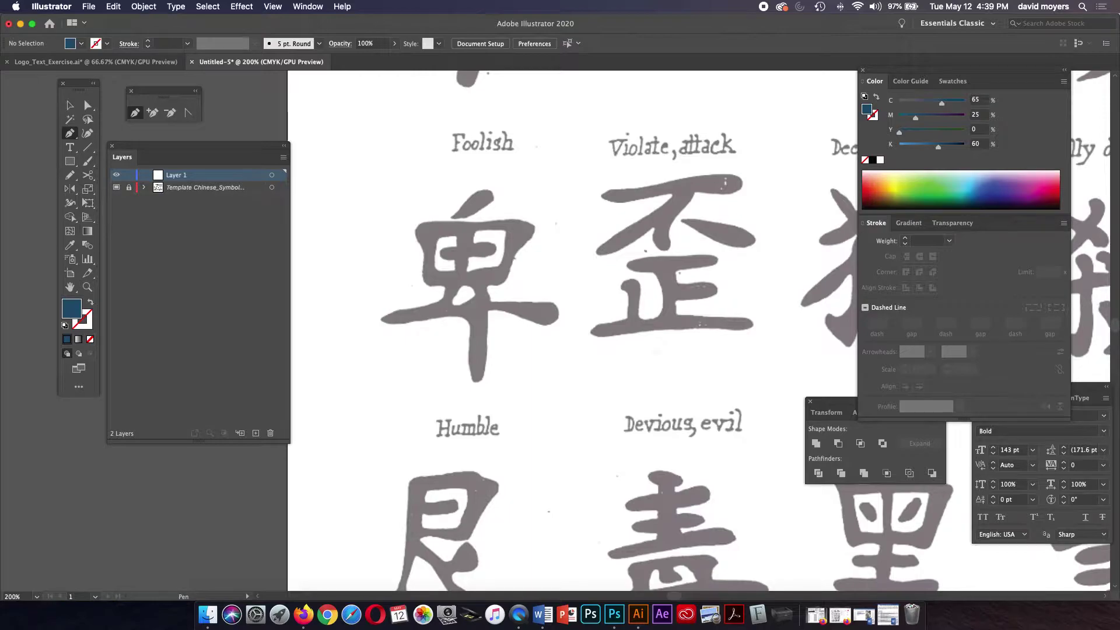
{"action": "left_click", "coordinate": [450, 220]}
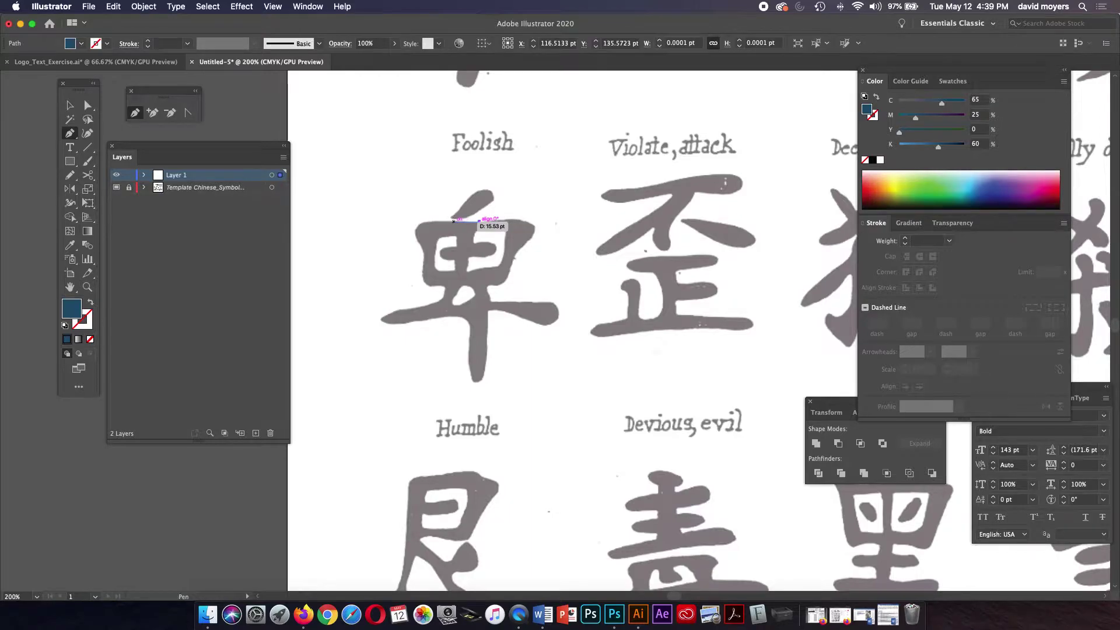
{"action": "left_click", "coordinate": [450, 221]}
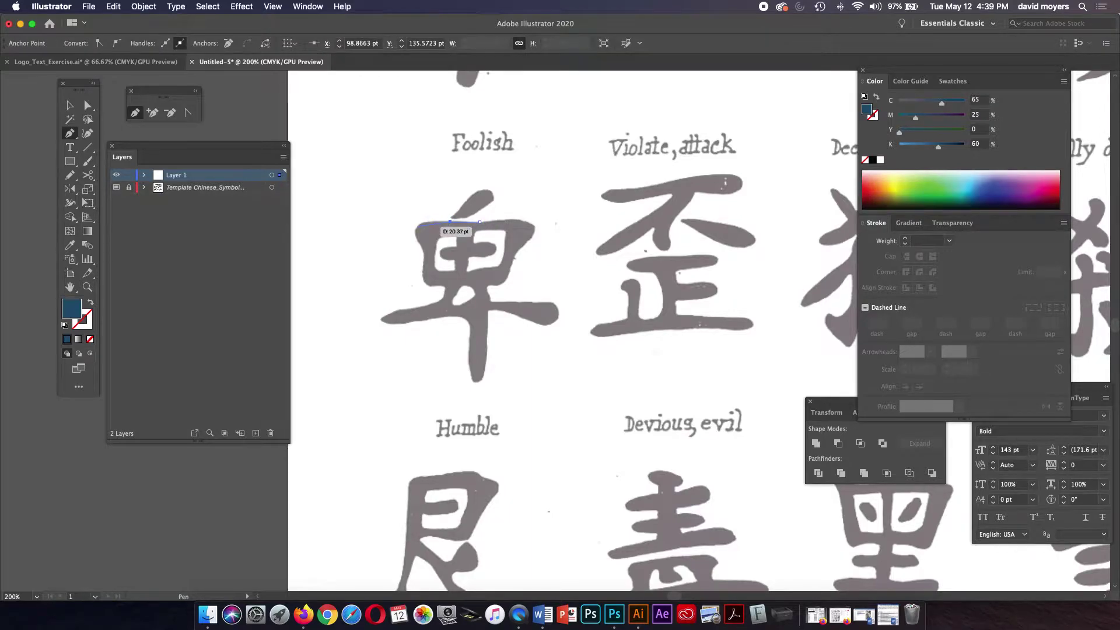
Step: Continue the path around the box's upper-left corner with a curved anchor point, undoing the stray anchor outside the symbol
{"action": "left_click_drag", "start_coordinate": [415, 230], "coordinate": [417, 246]}
{"action": "left_click_drag", "start_coordinate": [417, 245], "coordinate": [424, 247]}
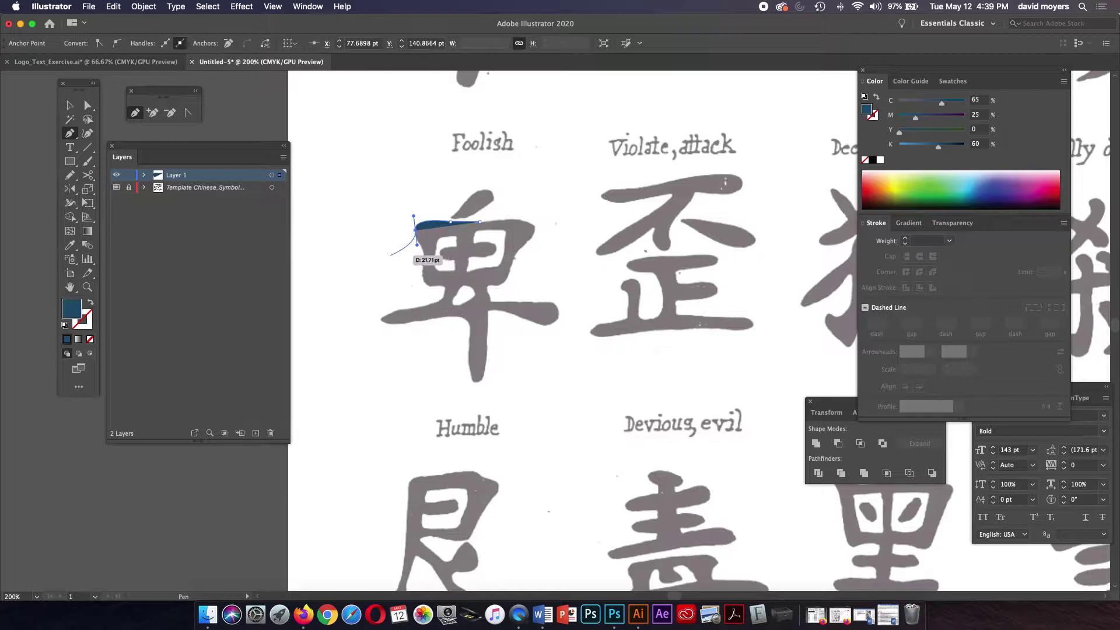
{"action": "left_click_drag", "start_coordinate": [419, 254], "coordinate": [419, 244]}
{"action": "left_click", "coordinate": [388, 246]}
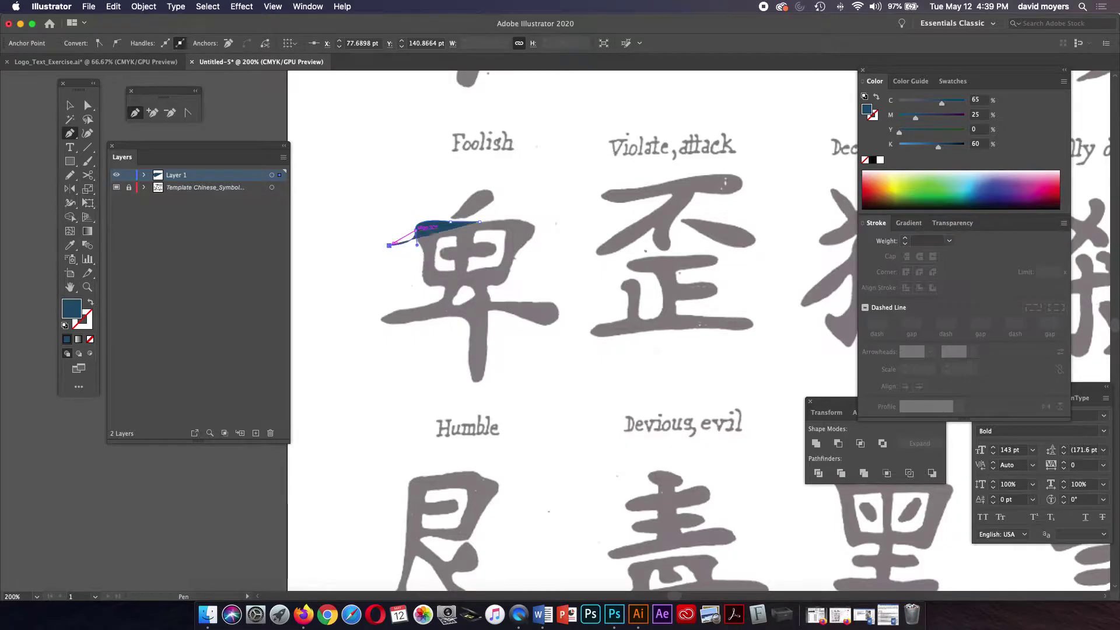
{"action": "key", "text": "super+z"}
{"action": "left_click_drag", "start_coordinate": [388, 242], "coordinate": [412, 231]}
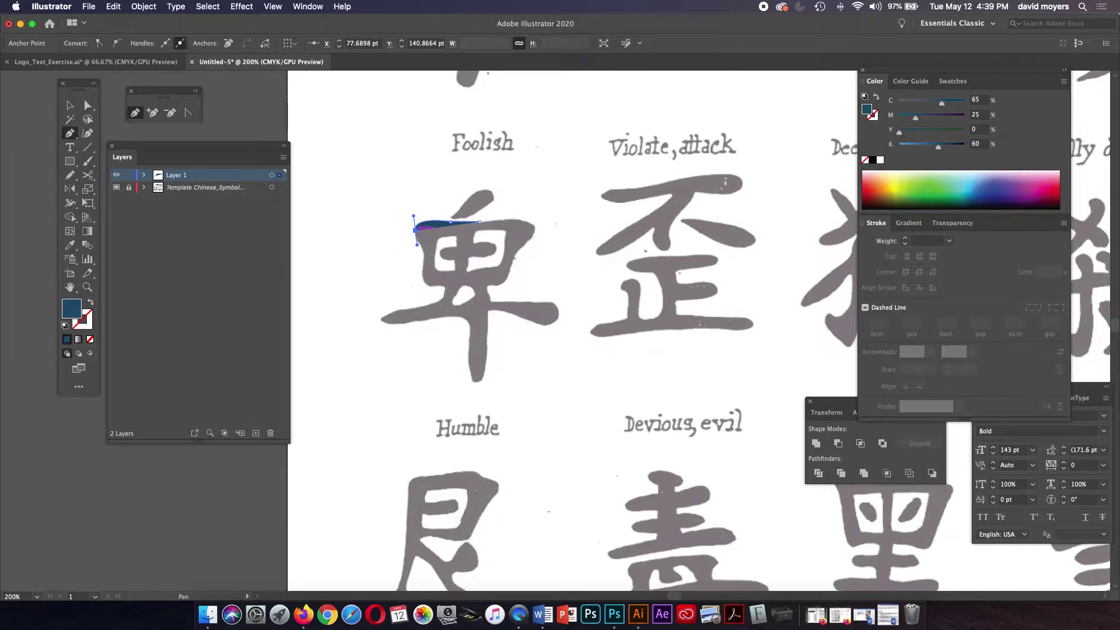
{"action": "left_click_drag", "start_coordinate": [414, 230], "coordinate": [415, 237]}
{"action": "left_click_drag", "start_coordinate": [413, 216], "coordinate": [414, 215]}
Step: Change the path's fill to black and trace down the box's left side into the notch above the left arm
{"action": "left_click_drag", "start_coordinate": [421, 241], "coordinate": [848, 183]}
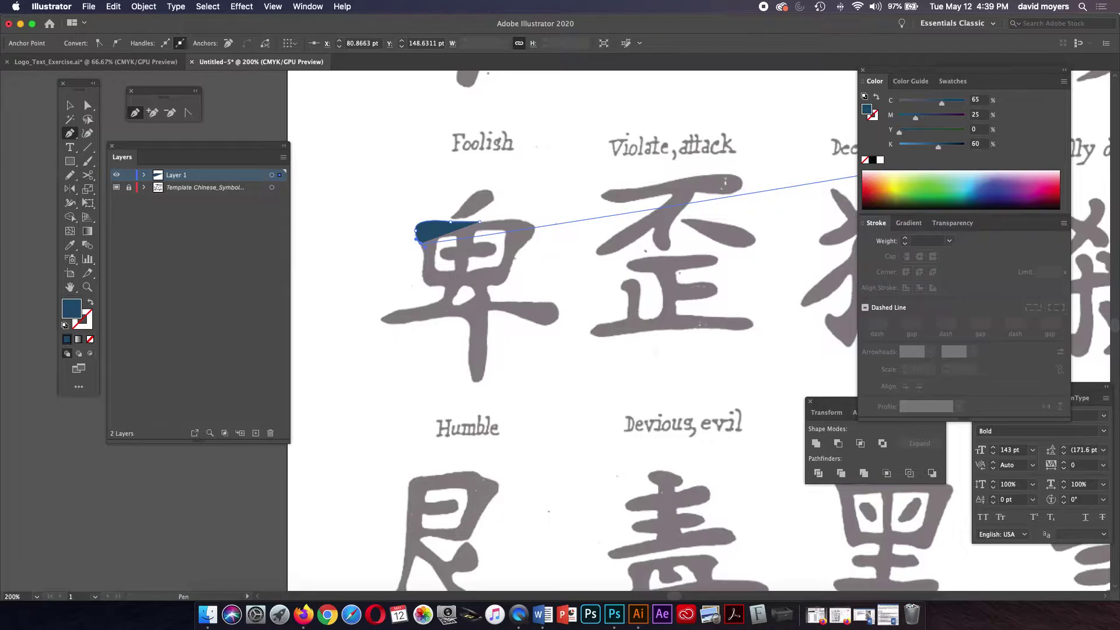
{"action": "left_click", "coordinate": [872, 160]}
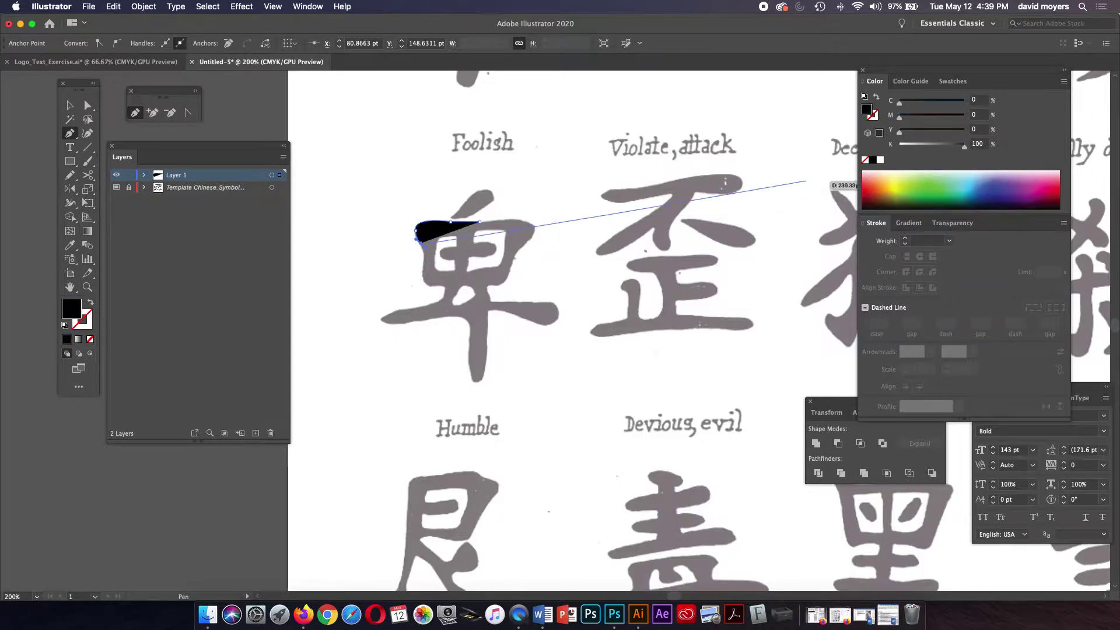
{"action": "left_click_drag", "start_coordinate": [422, 315], "coordinate": [444, 294]}
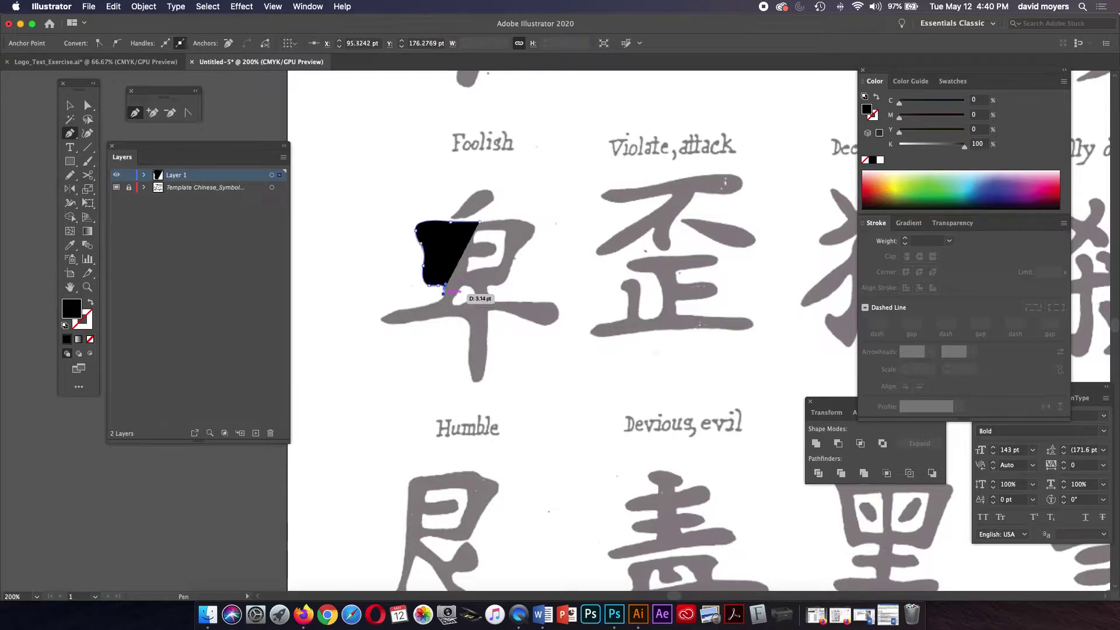
Step: Trace the upper edge of the symbol's left arm out to its tip, undoing the extra anchor placed beyond the tip
{"action": "left_click", "coordinate": [434, 303]}
{"action": "left_click_drag", "start_coordinate": [423, 308], "coordinate": [421, 308]}
{"action": "left_click", "coordinate": [397, 311]}
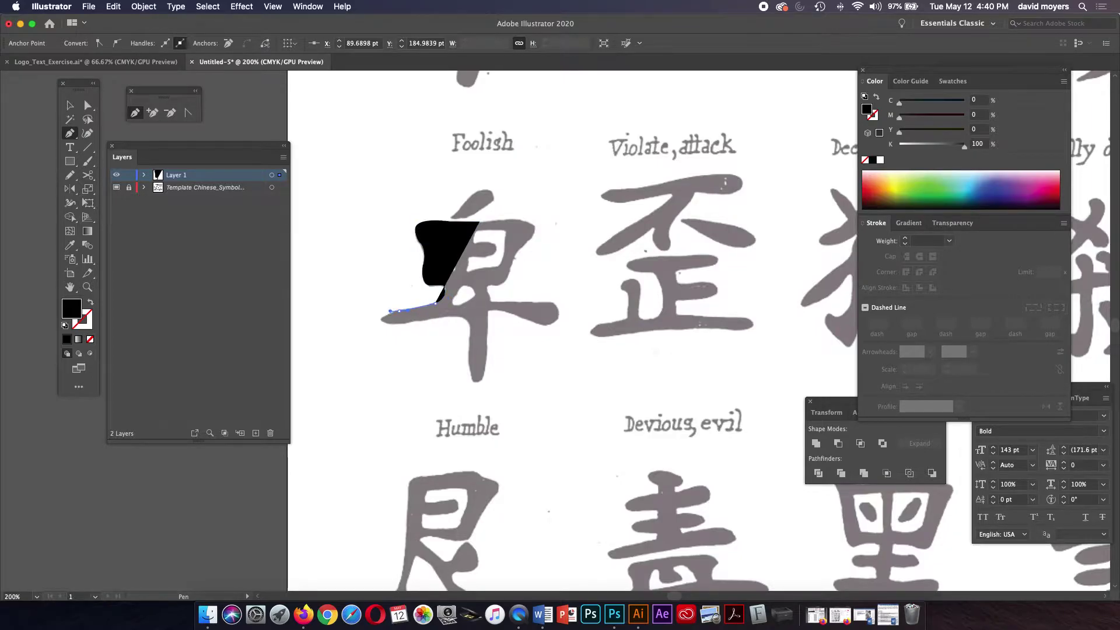
{"action": "left_click", "coordinate": [399, 310]}
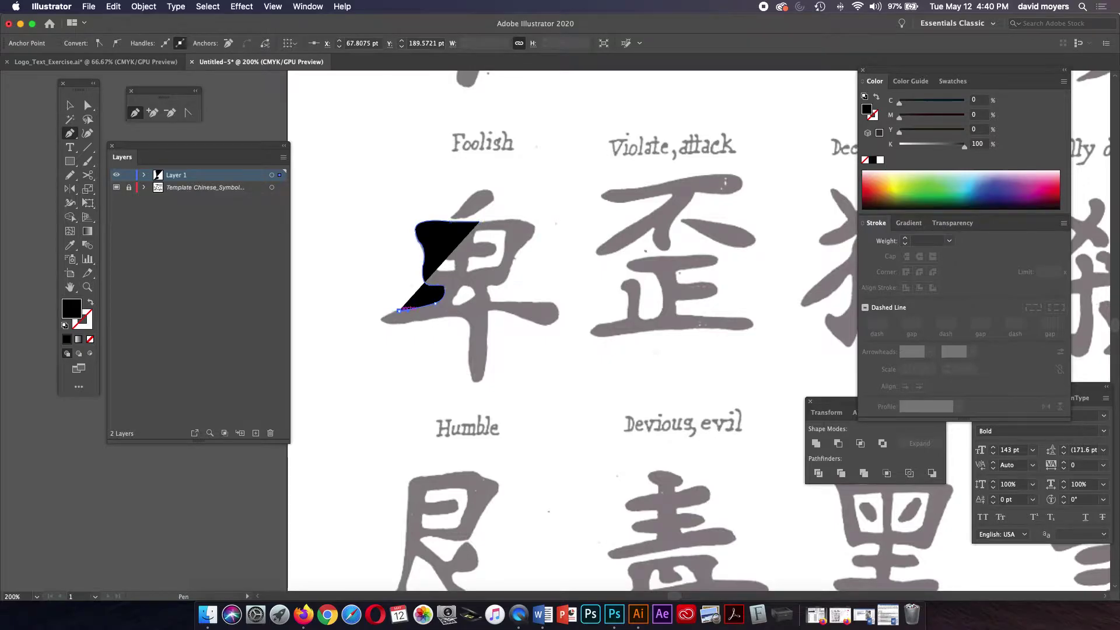
{"action": "left_click", "coordinate": [381, 319]}
{"action": "left_click_drag", "start_coordinate": [380, 319], "coordinate": [421, 322]}
{"action": "key", "text": "super"}
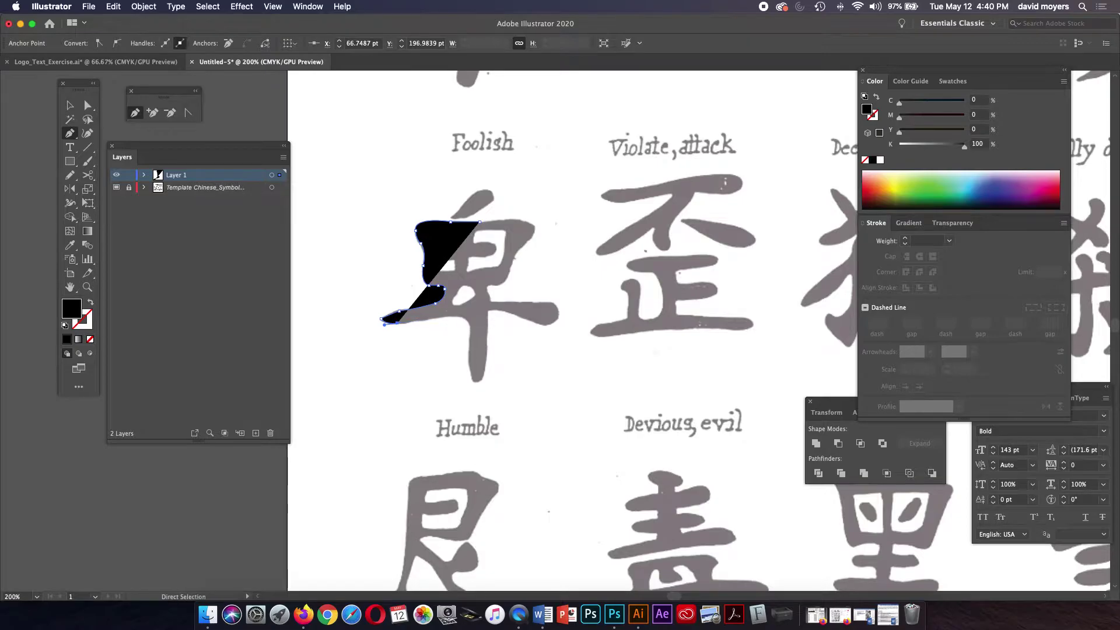
{"action": "key", "text": "super+z"}
Step: Curve the path along the left arm's lower edge and remove the outgoing handle of its end anchor
{"action": "left_click_drag", "start_coordinate": [436, 319], "coordinate": [469, 310]}
{"action": "left_click_drag", "start_coordinate": [390, 328], "coordinate": [387, 330]}
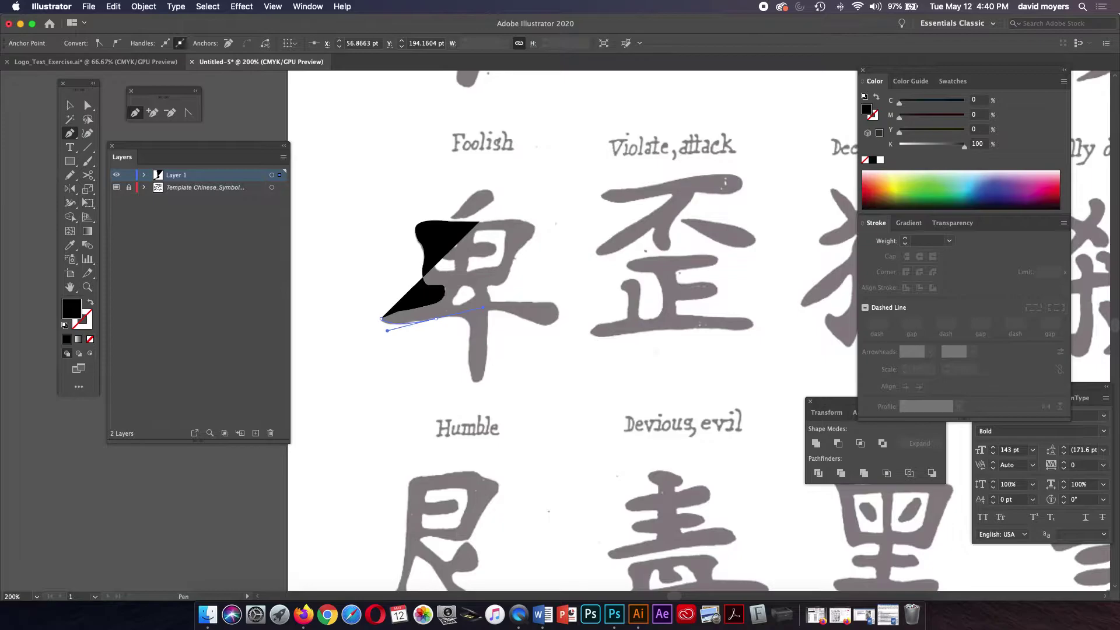
{"action": "left_click_drag", "start_coordinate": [495, 306], "coordinate": [494, 306]}
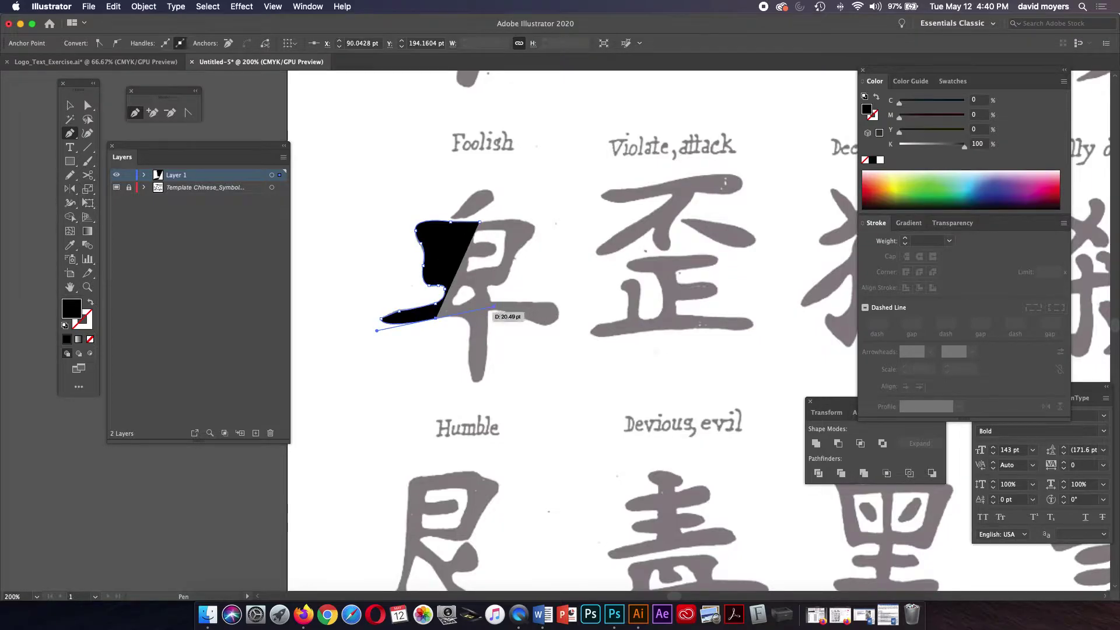
{"action": "left_click", "coordinate": [435, 318]}
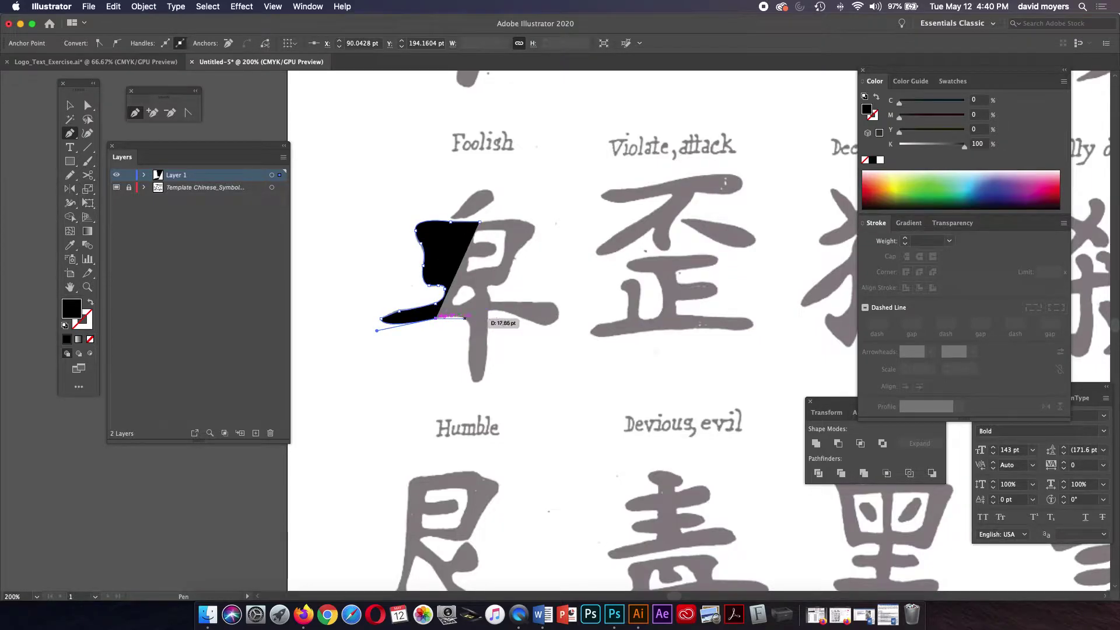
Step: Trace down the left edge of the symbol's vertical stroke and around its rounded bottom end
{"action": "left_click_drag", "start_coordinate": [465, 318], "coordinate": [469, 348]}
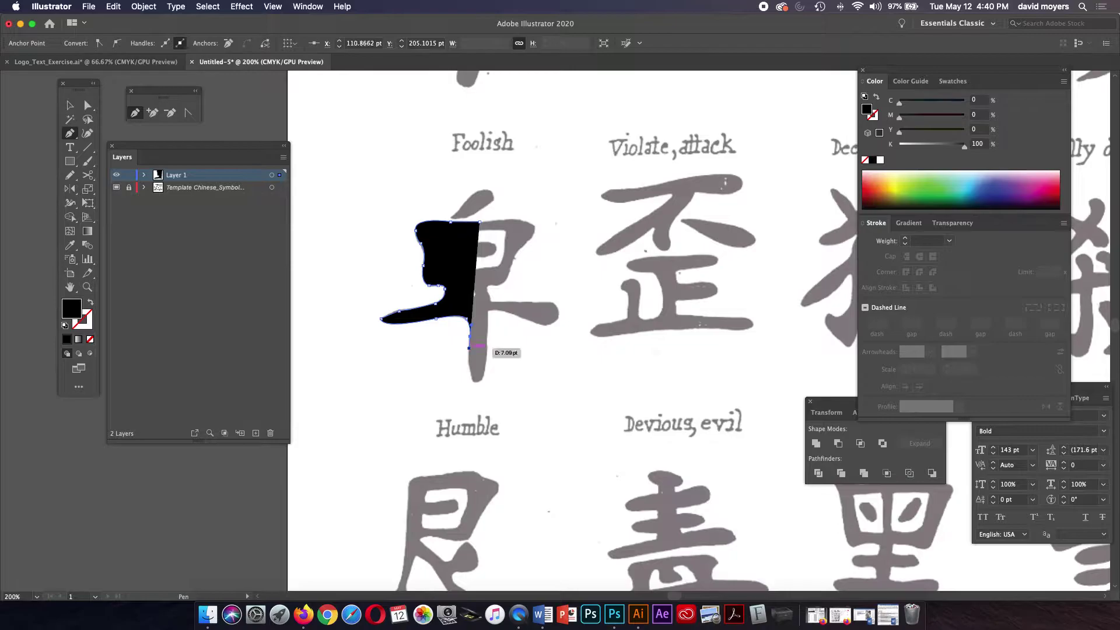
{"action": "left_click", "coordinate": [470, 337]}
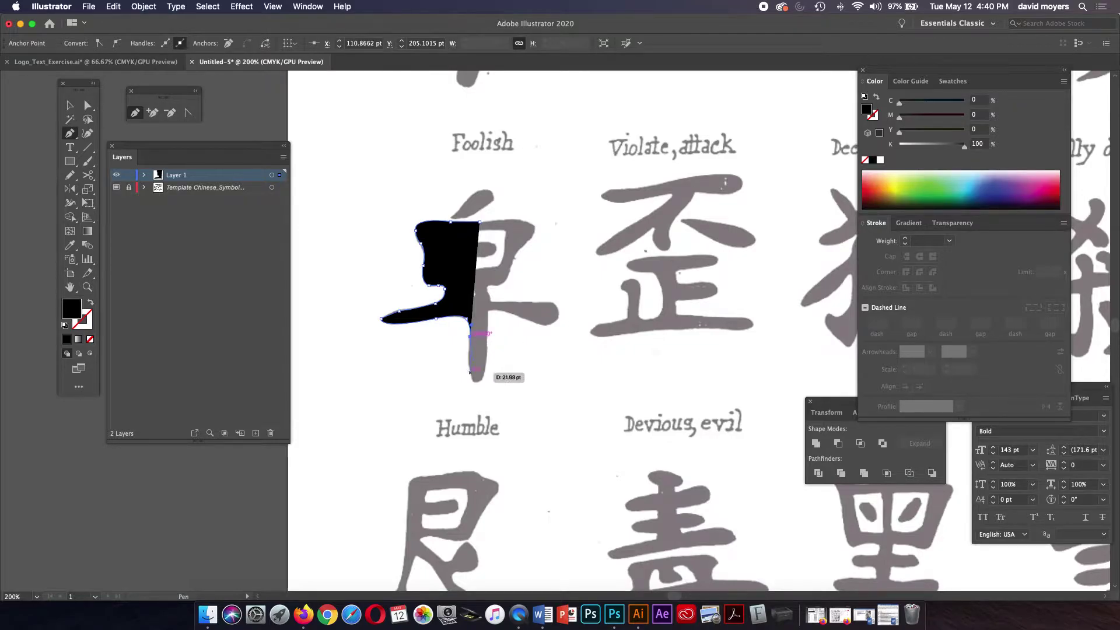
{"action": "left_click", "coordinate": [470, 369]}
{"action": "left_click_drag", "start_coordinate": [474, 380], "coordinate": [474, 381]}
{"action": "left_click", "coordinate": [470, 372]}
{"action": "left_click_drag", "start_coordinate": [477, 382], "coordinate": [482, 379]}
{"action": "left_click", "coordinate": [477, 380]}
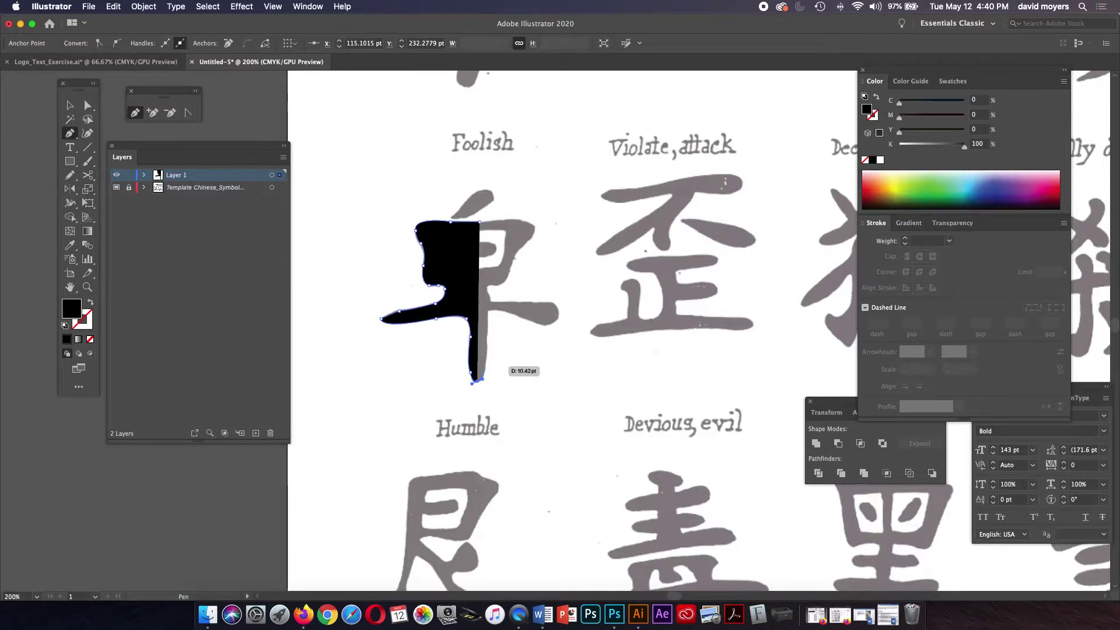
Step: Trace up the vertical stroke's right edge and out along the lower edge of the right arm
{"action": "mouse_move", "coordinate": [486, 358]}
{"action": "left_mouse_down"}
{"action": "mouse_move", "coordinate": [513, 315]}
{"action": "mouse_move", "coordinate": [532, 313]}
{"action": "mouse_move", "coordinate": [515, 313]}
{"action": "mouse_move", "coordinate": [557, 322]}
{"action": "left_mouse_up"}
{"action": "left_click", "coordinate": [485, 366]}
{"action": "left_click", "coordinate": [537, 323]}
Step: Trace around the rounded end of the right arm to its upper edge with short curved segments
{"action": "left_click", "coordinate": [556, 319]}
{"action": "left_click_drag", "start_coordinate": [562, 312], "coordinate": [561, 308]}
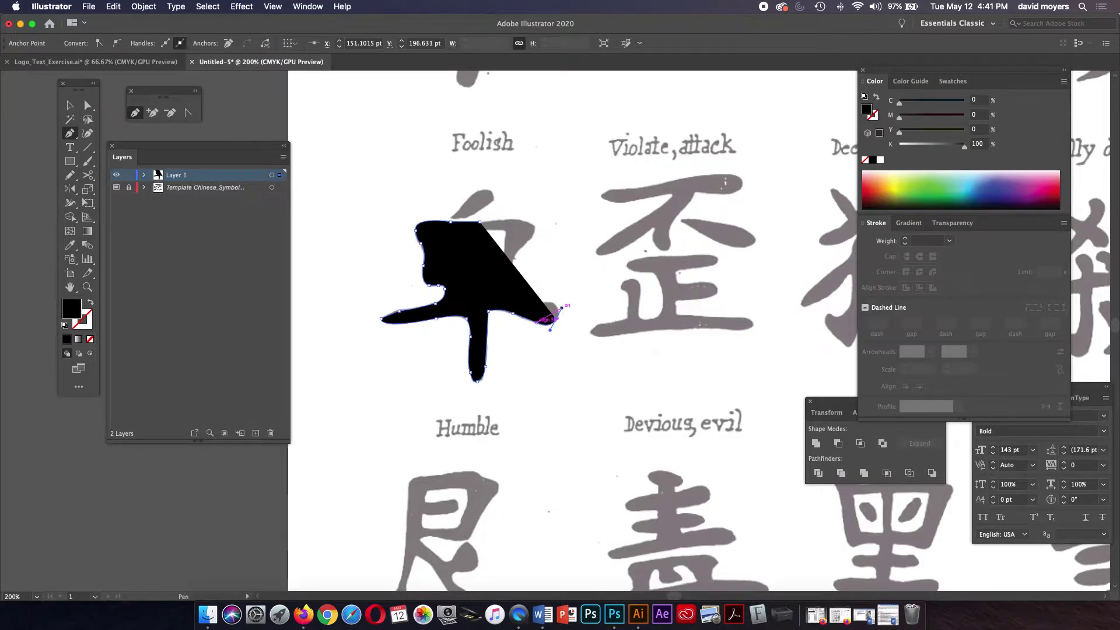
{"action": "left_click", "coordinate": [556, 319]}
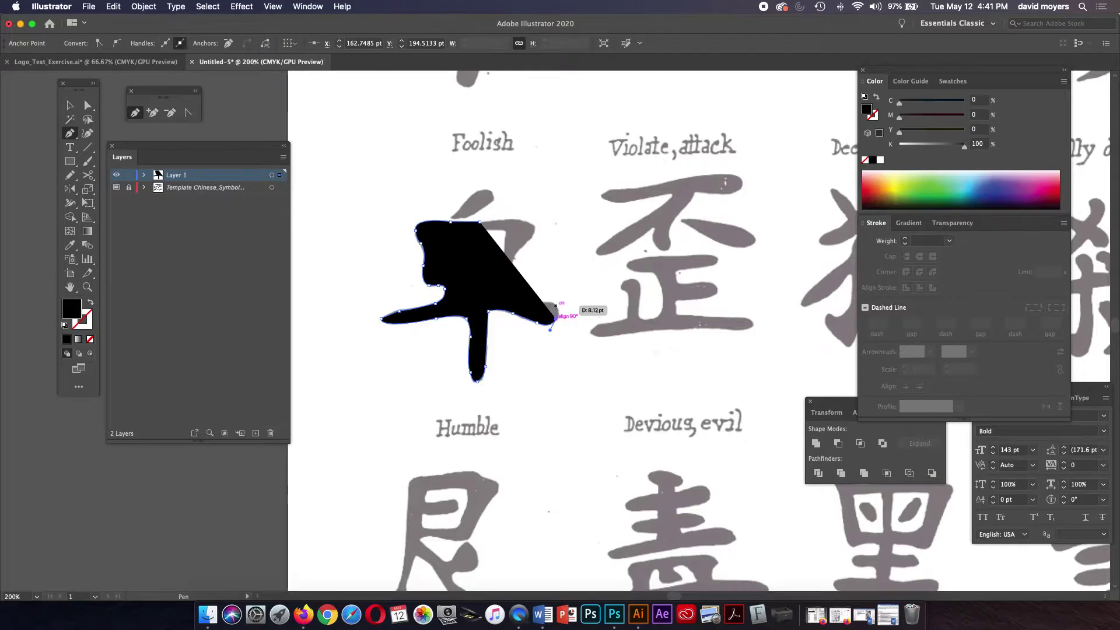
{"action": "left_click_drag", "start_coordinate": [569, 307], "coordinate": [552, 305]}
{"action": "key", "text": "super+shift+a"}
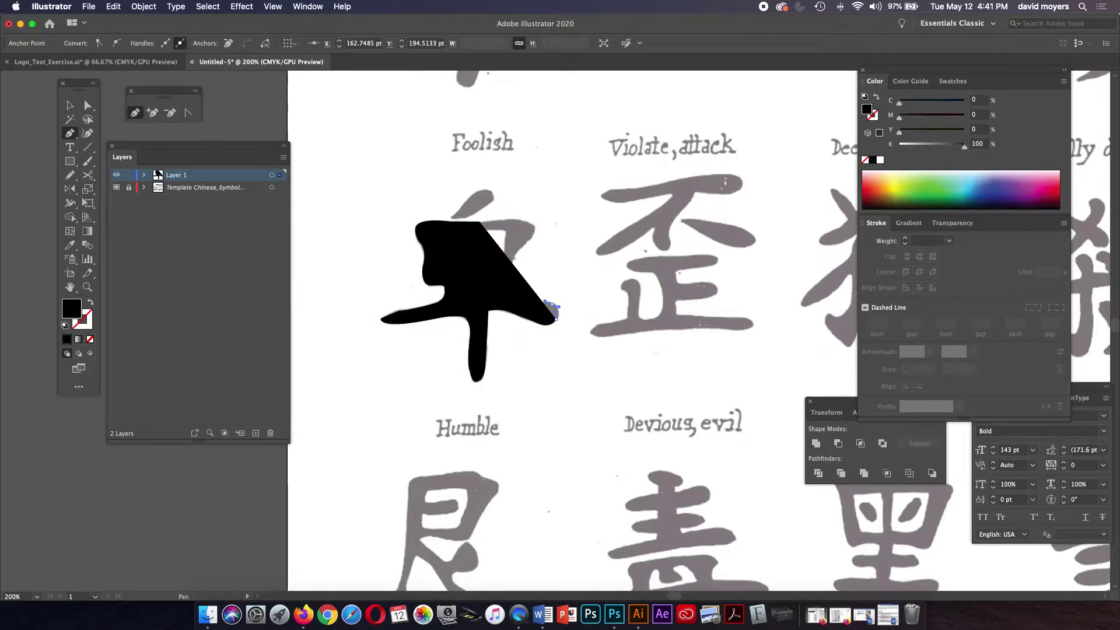
{"action": "left_click", "coordinate": [557, 309], "text": "super"}
{"action": "left_click_drag", "start_coordinate": [552, 304], "coordinate": [487, 234]}
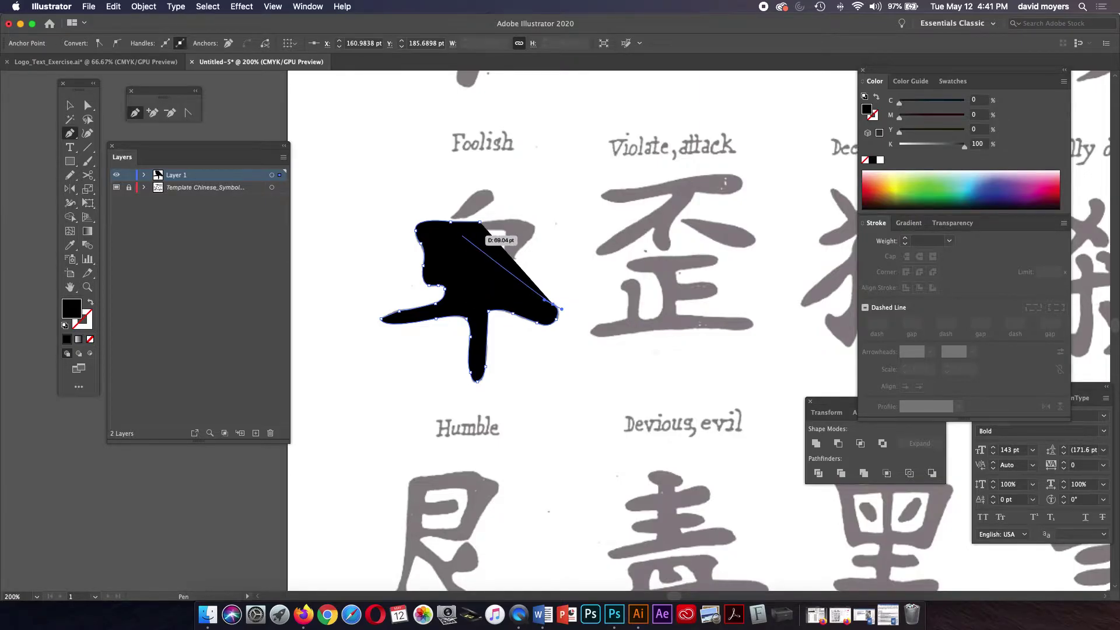
{"action": "left_click_drag", "start_coordinate": [463, 236], "coordinate": [341, 108]}
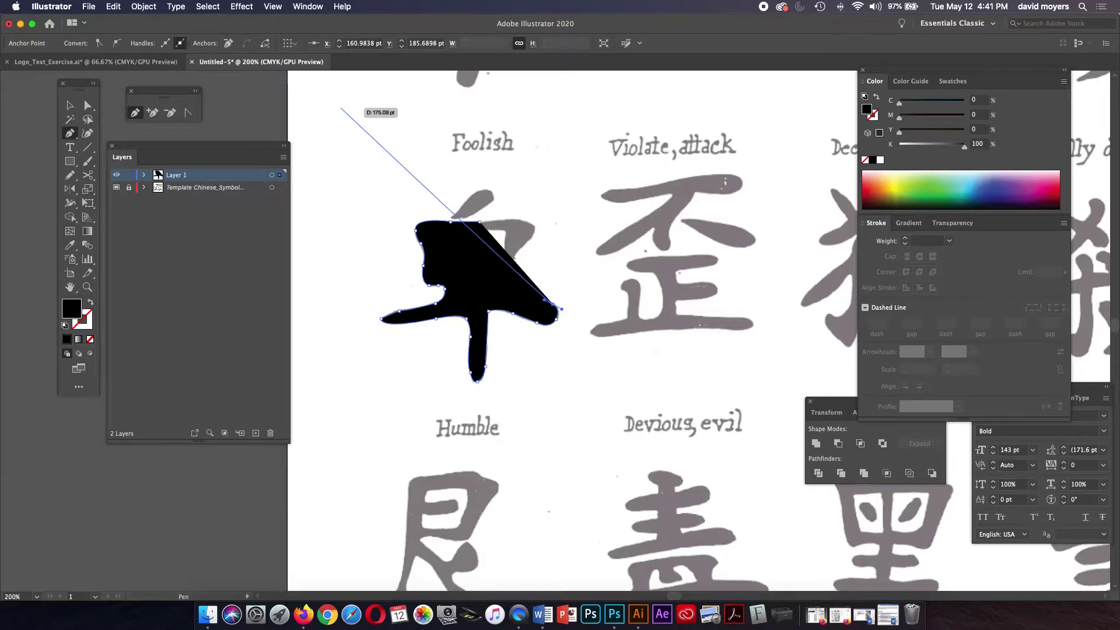
Step: Toggle the document between Outline and Preview views to compare the traced path with the template
{"action": "left_click", "coordinate": [272, 7]}
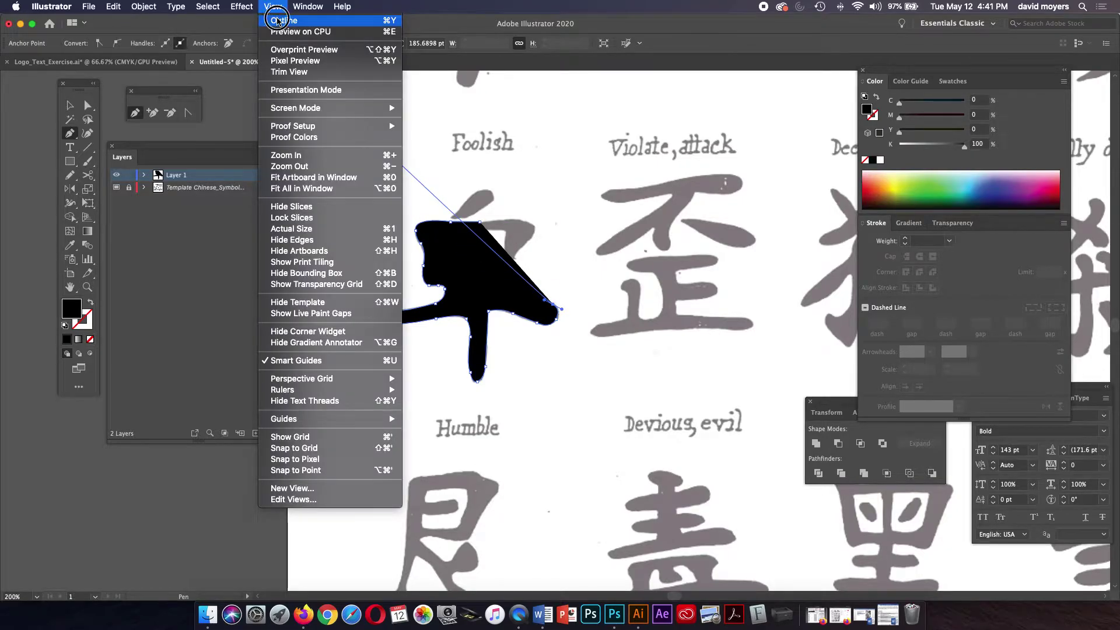
{"action": "left_click", "coordinate": [277, 20]}
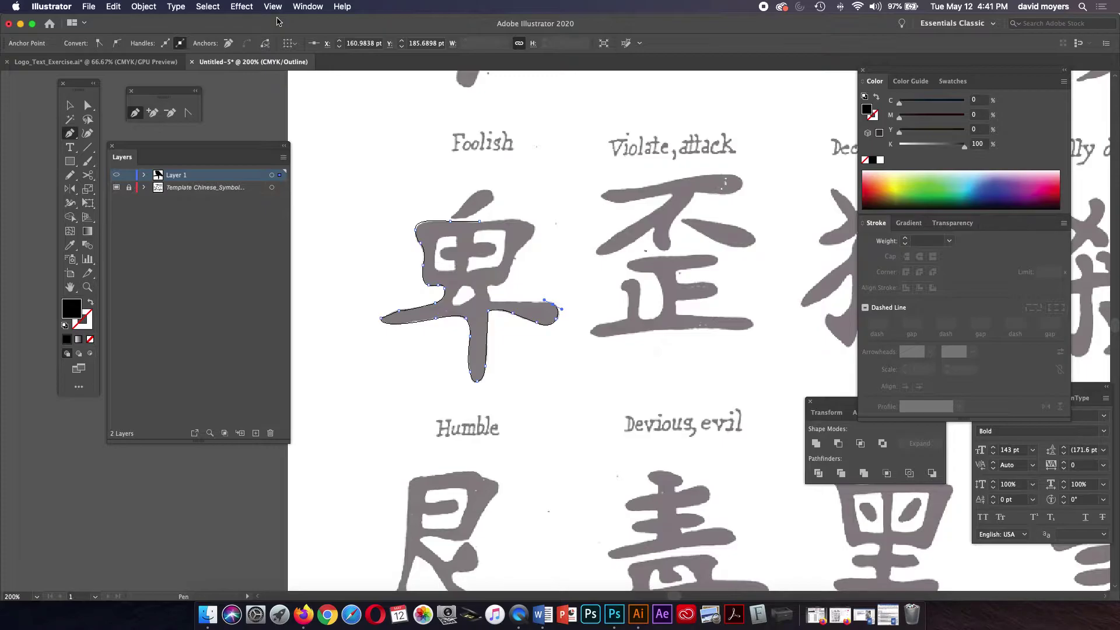
{"action": "key", "text": "super+y"}
{"action": "key", "text": "super+y"}
{"action": "key", "text": "super+y"}
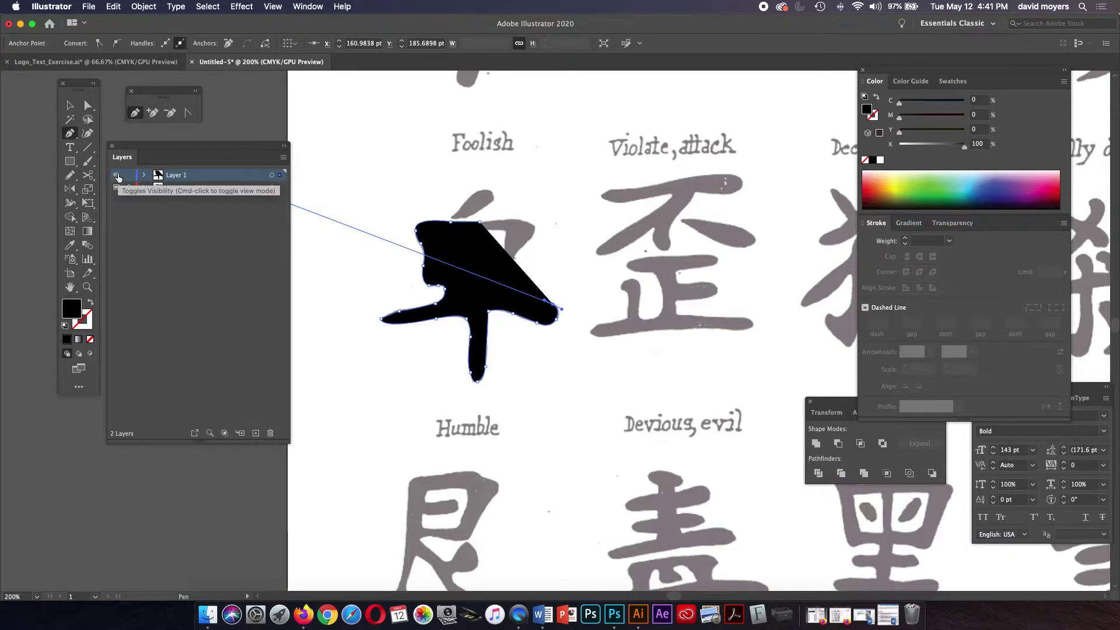
Step: Switch only Layer 1 to Outline view, keeping the template image visible underneath
{"action": "key", "text": "super"}
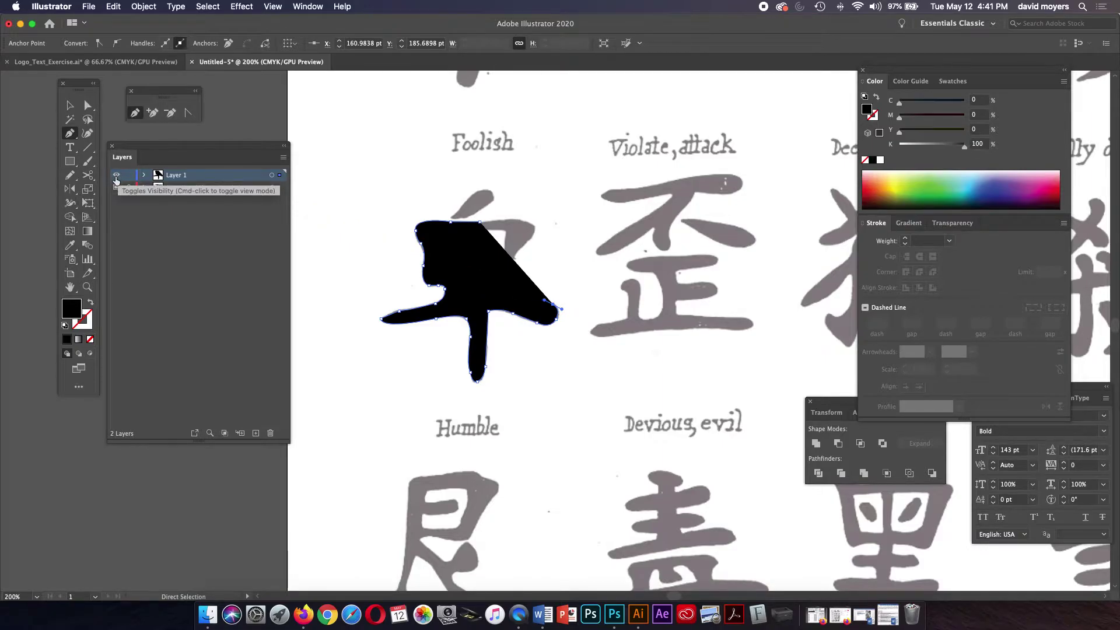
{"action": "left_click", "coordinate": [116, 176], "text": "super"}
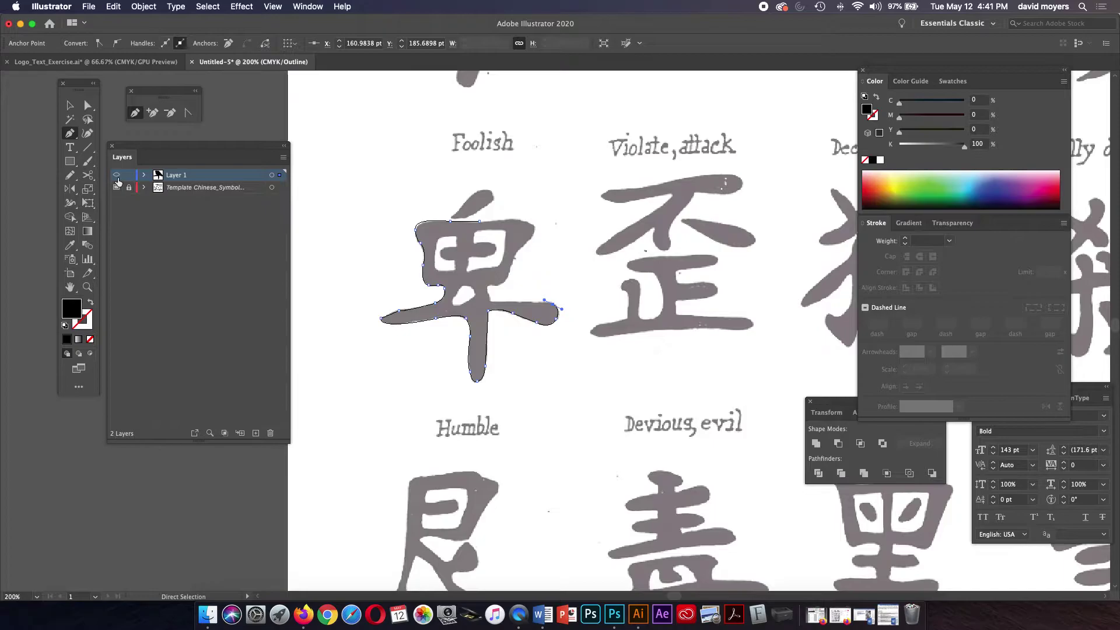
{"action": "left_click", "coordinate": [117, 176], "text": "super"}
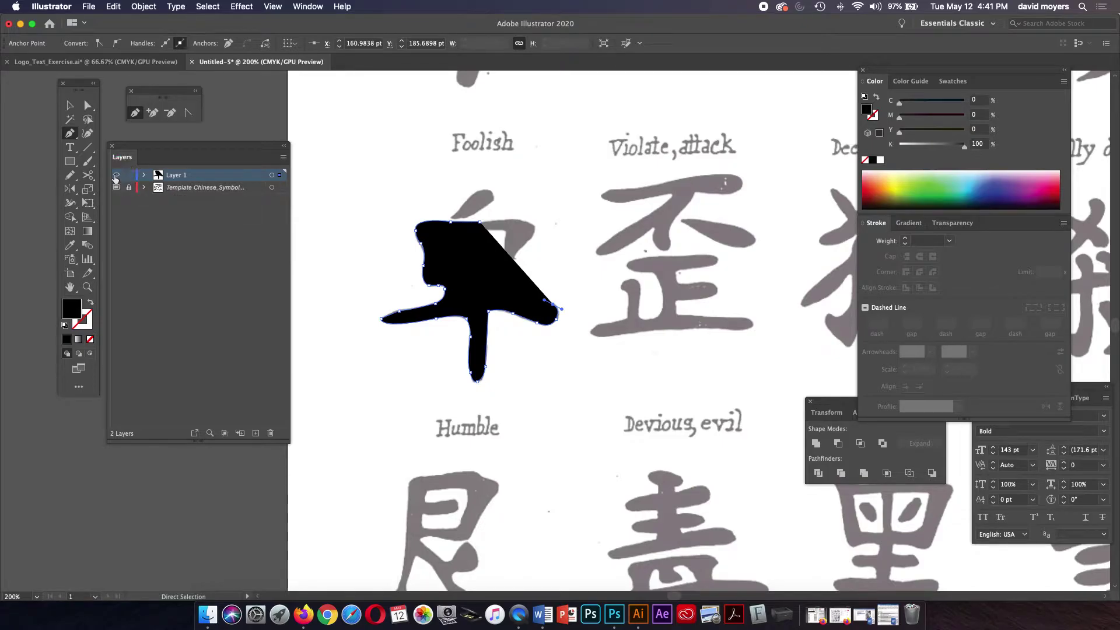
{"action": "left_click", "coordinate": [115, 175], "text": "super"}
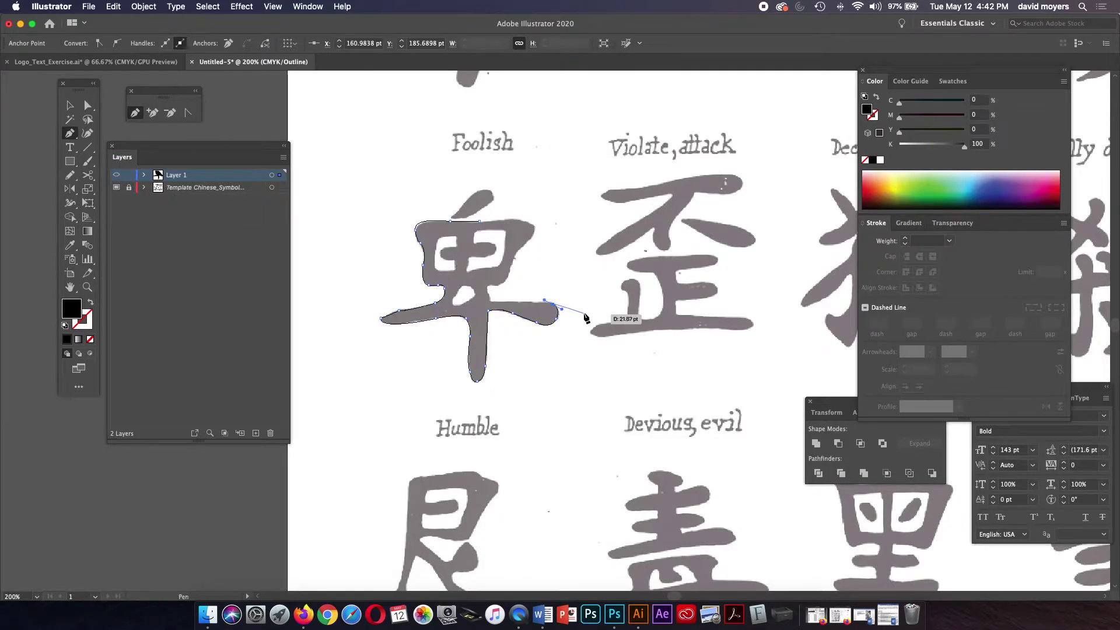
Step: Extend the path along the right arm's upper edge to the corner where it meets the vertical stroke
{"action": "left_click", "coordinate": [490, 302]}
{"action": "key", "text": "z"}
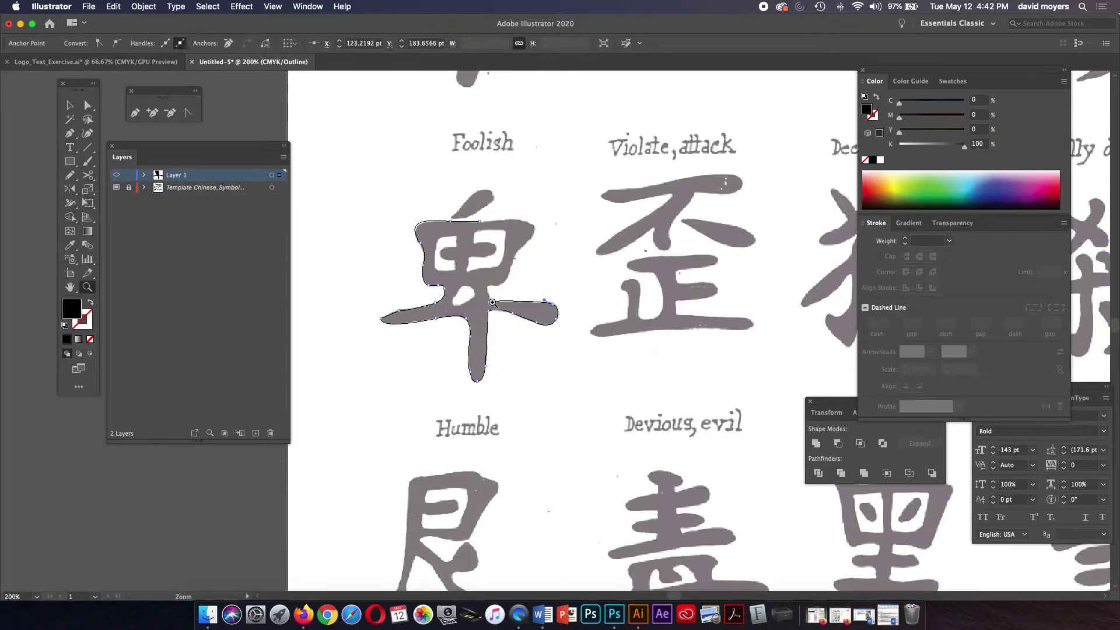
{"action": "left_click", "coordinate": [501, 303]}
{"action": "scroll", "coordinate": [573, 343], "scroll_direction": "up", "scroll_amount": 2}
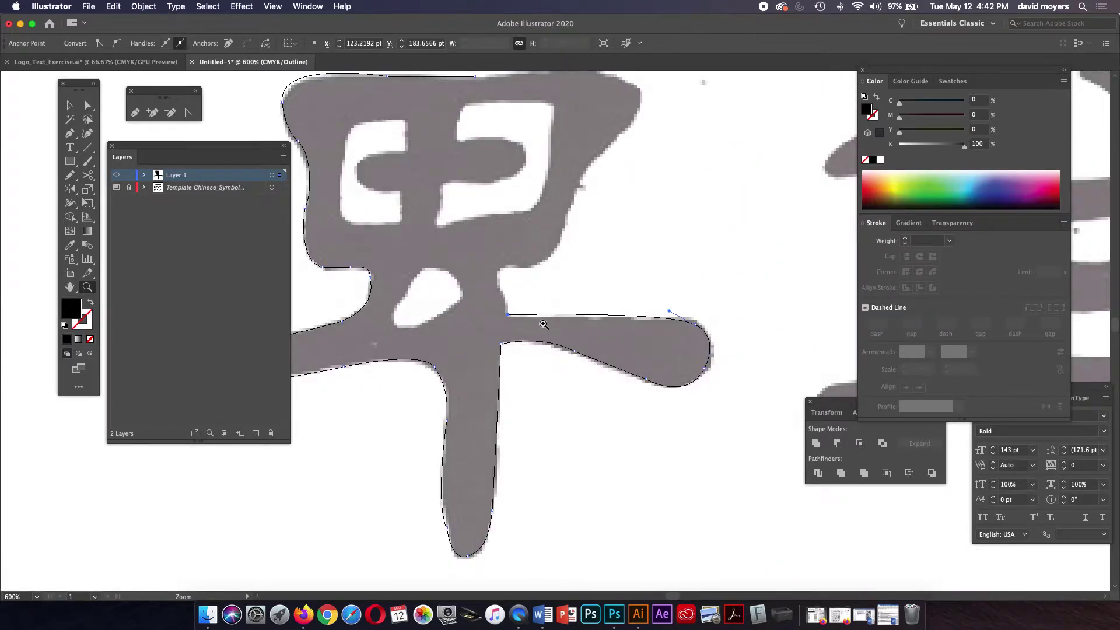
Step: Move the path's end anchor onto the corner where the right arm meets the vertical stroke, and return to the Pen tool
{"action": "key", "text": "a"}
{"action": "left_click_drag", "start_coordinate": [508, 316], "coordinate": [511, 317]}
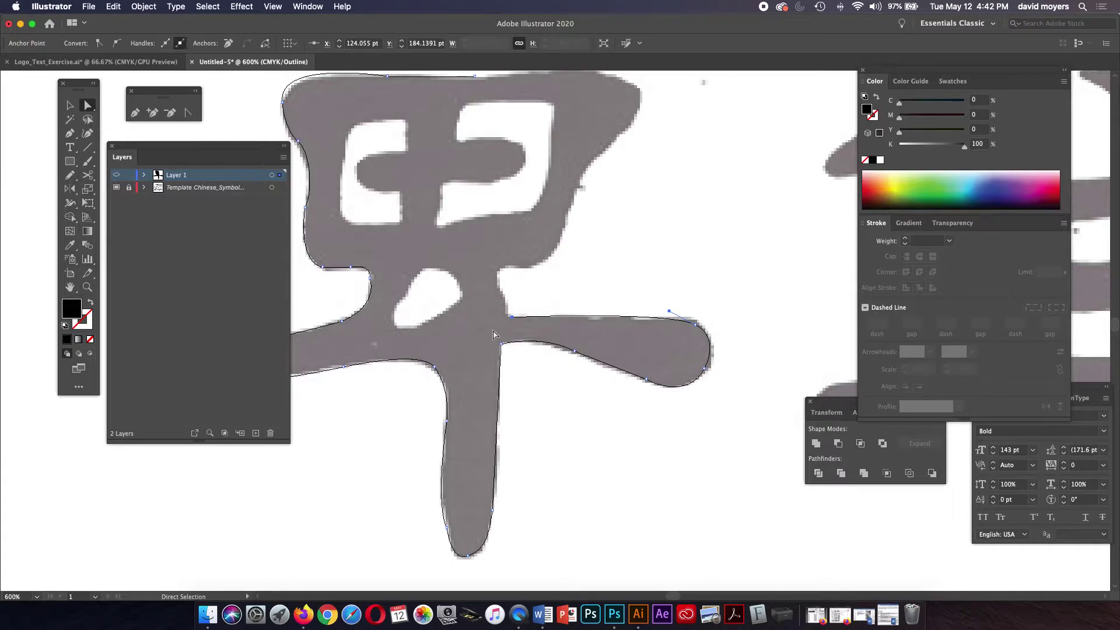
{"action": "key", "text": "p"}
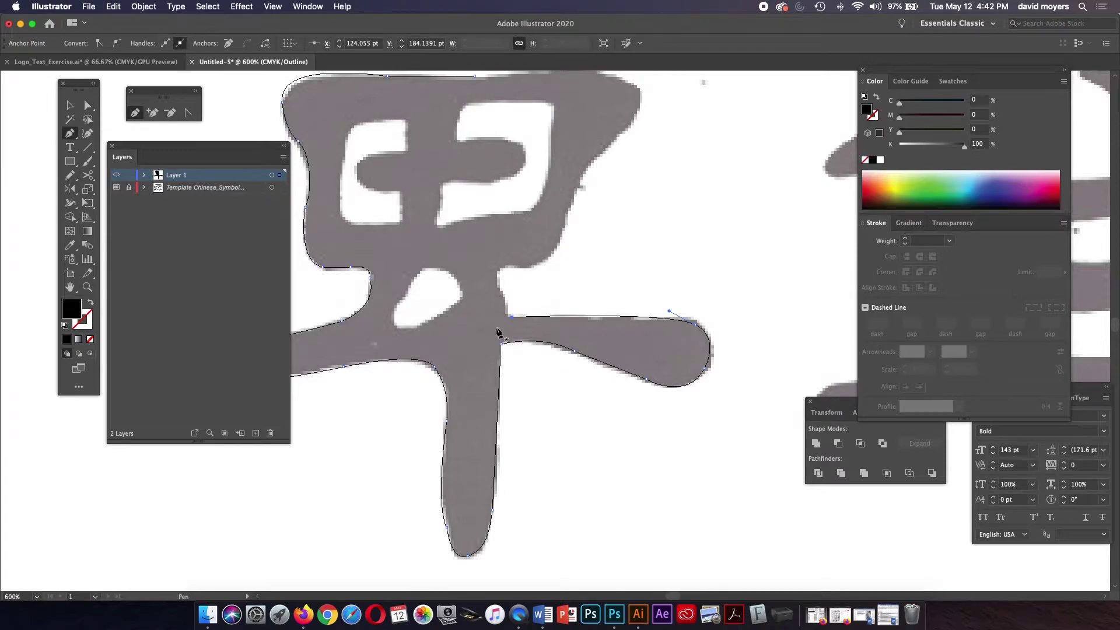
{"action": "left_click", "coordinate": [501, 280]}
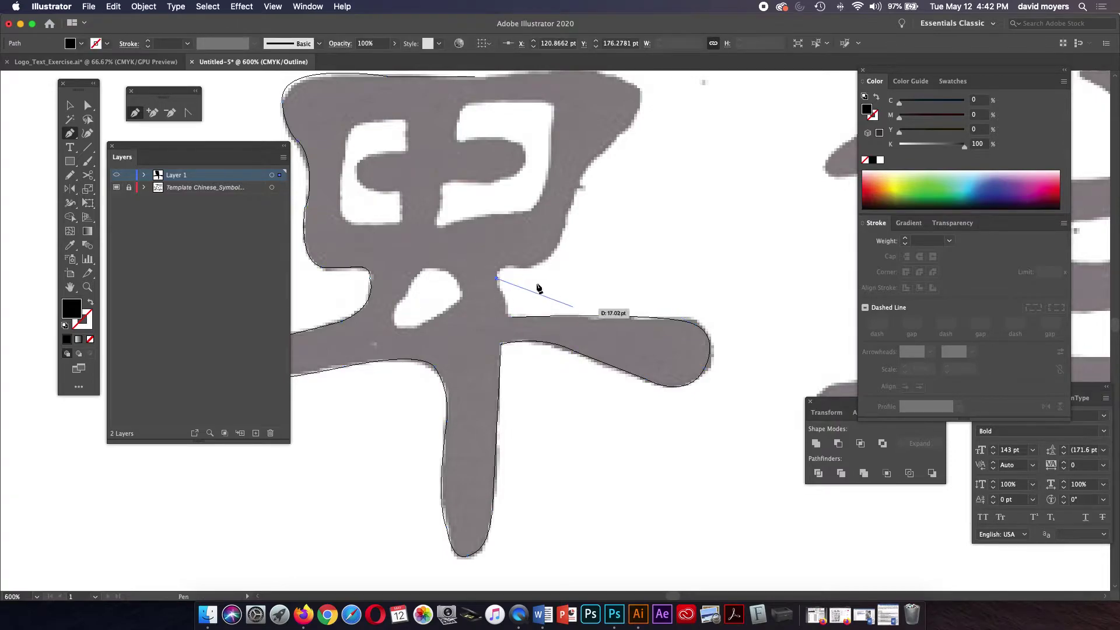
{"action": "left_click", "coordinate": [512, 268]}
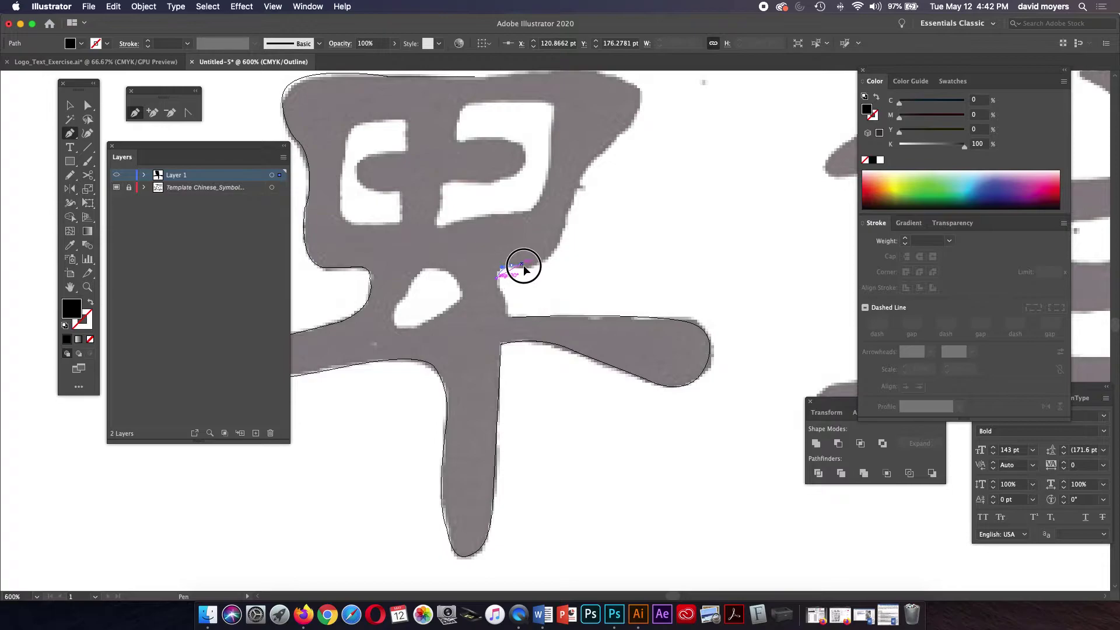
{"action": "left_click_drag", "start_coordinate": [531, 268], "coordinate": [556, 257]}
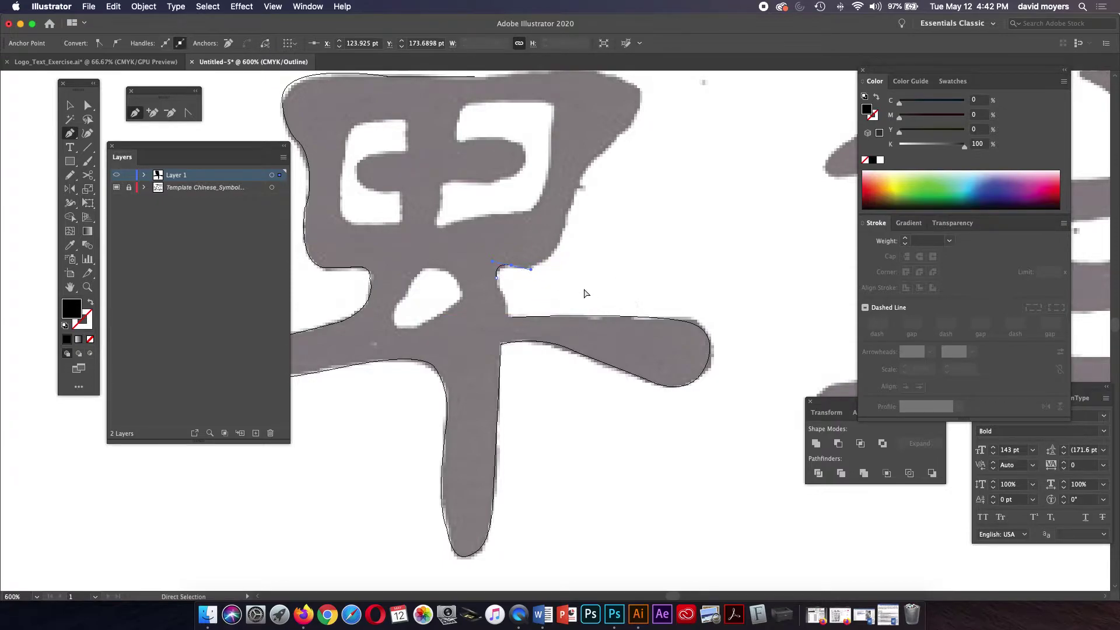
{"action": "key", "text": "Escape"}
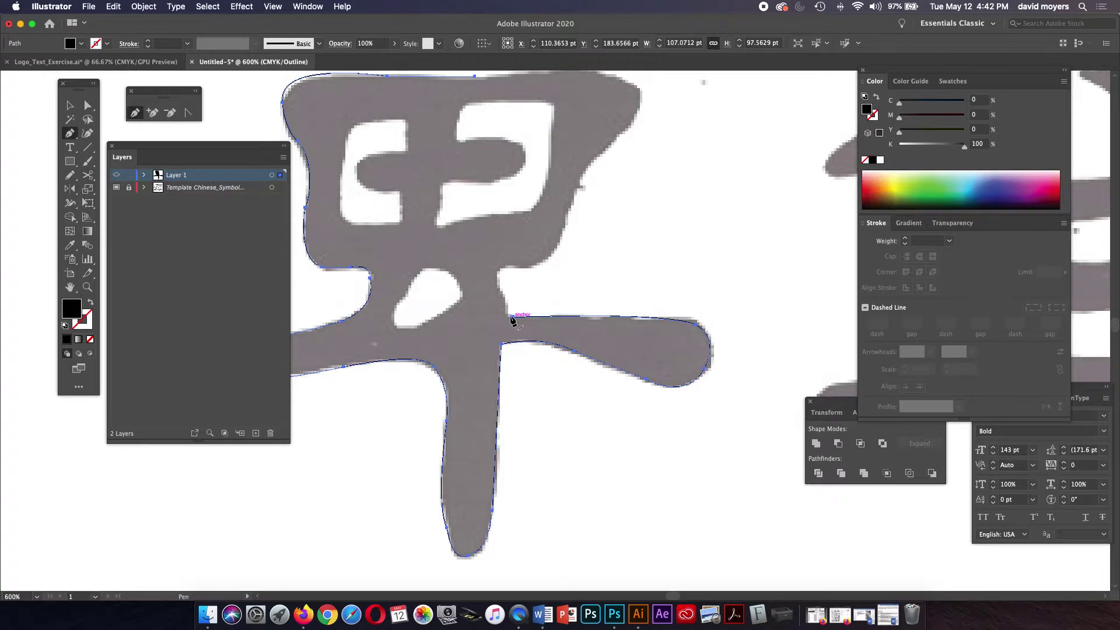
Step: Continue the path from its end anchor up the vertical stroke's neck and around the box's lower-right corner
{"action": "left_click", "coordinate": [512, 318]}
{"action": "left_click_drag", "start_coordinate": [498, 282], "coordinate": [565, 224]}
{"action": "left_click_drag", "start_coordinate": [558, 246], "coordinate": [595, 328]}
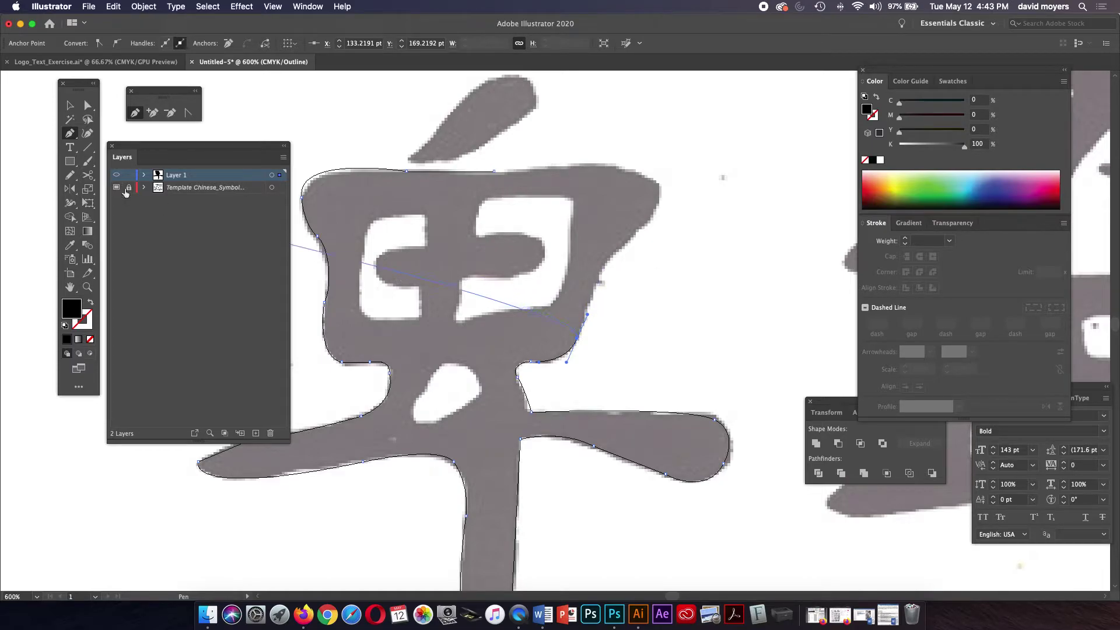
Step: Set the template layer's image dimming to 30%
{"action": "double_click", "coordinate": [207, 188]}
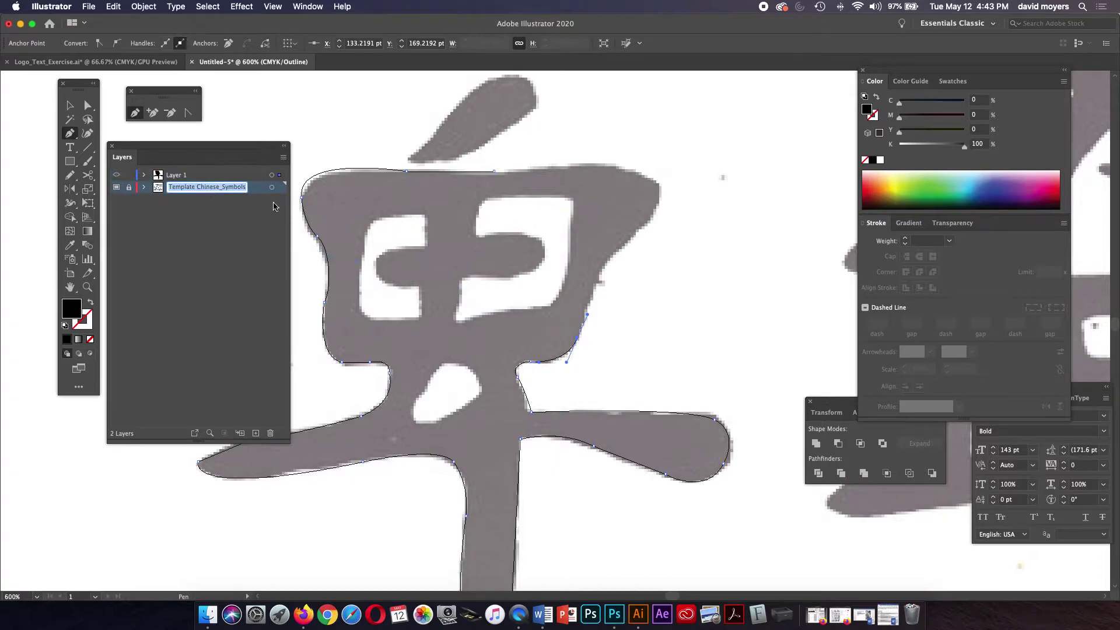
{"action": "double_click", "coordinate": [257, 190]}
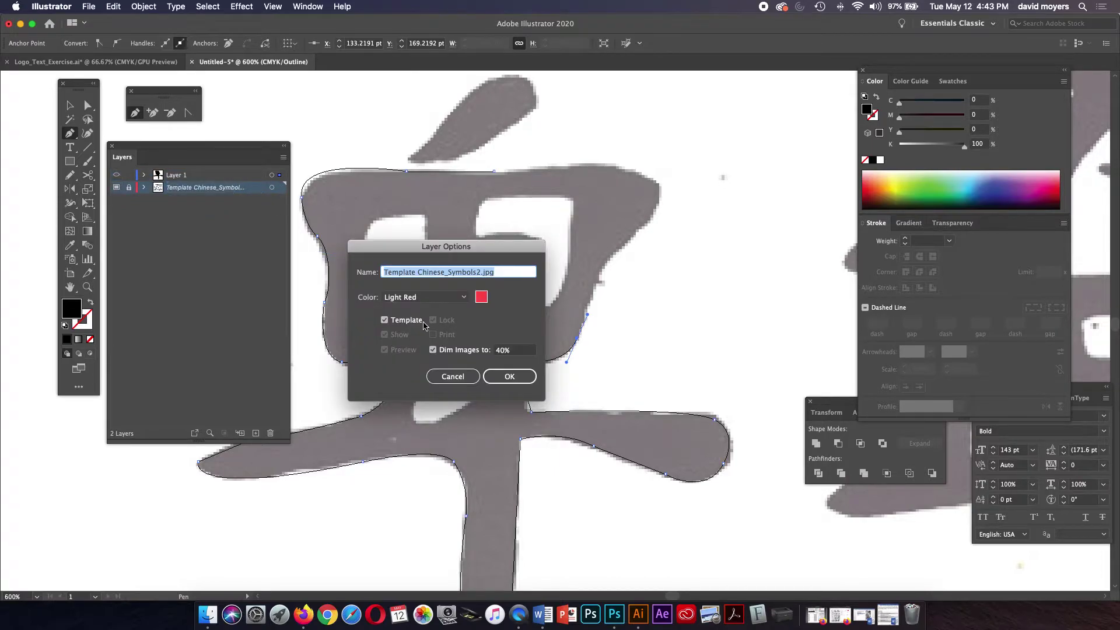
{"action": "left_click_drag", "start_coordinate": [406, 253], "coordinate": [384, 246]}
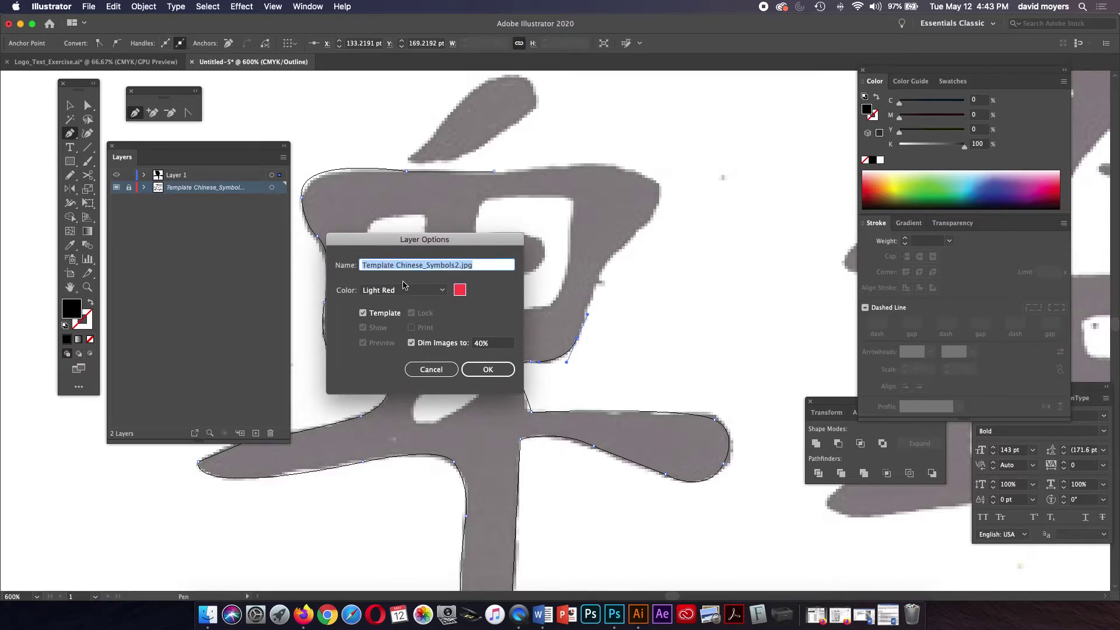
{"action": "left_click", "coordinate": [480, 344]}
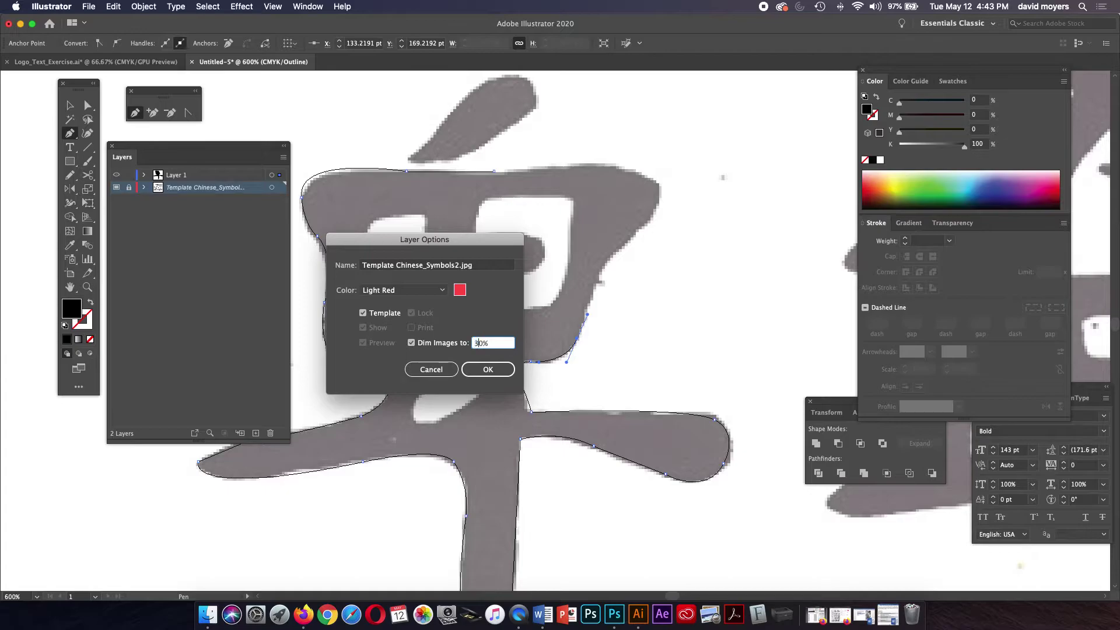
{"action": "left_click", "coordinate": [487, 369]}
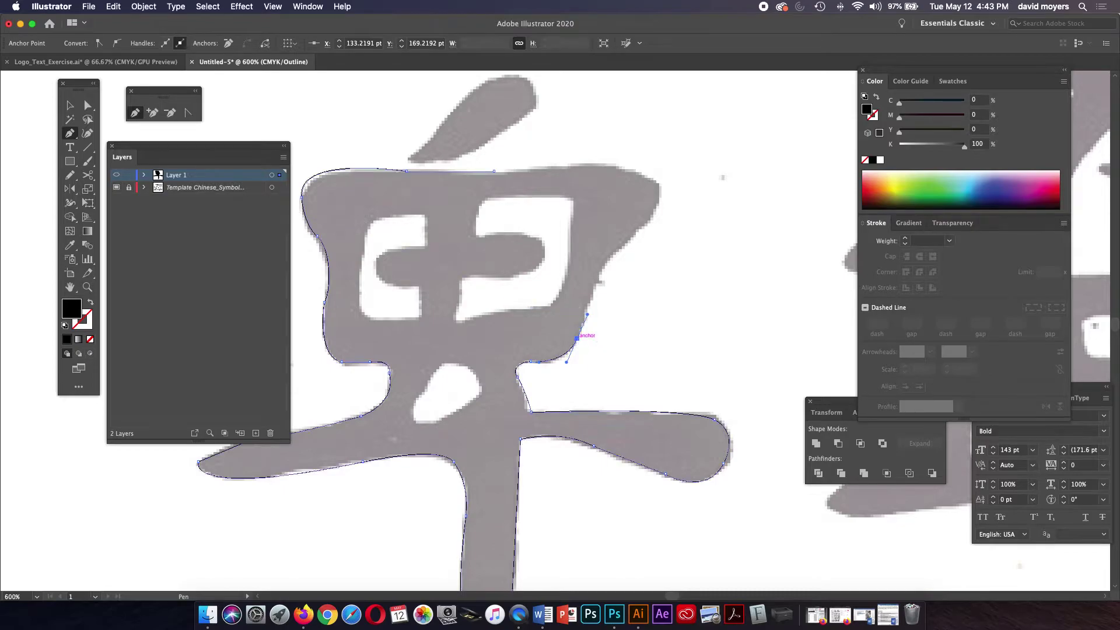
Step: Extend the path from its end anchor up the right side of the box to the bend below the upper-right corner
{"action": "left_click", "coordinate": [577, 338]}
{"action": "left_click", "coordinate": [587, 314]}
{"action": "left_click", "coordinate": [595, 274]}
{"action": "left_click", "coordinate": [611, 257]}
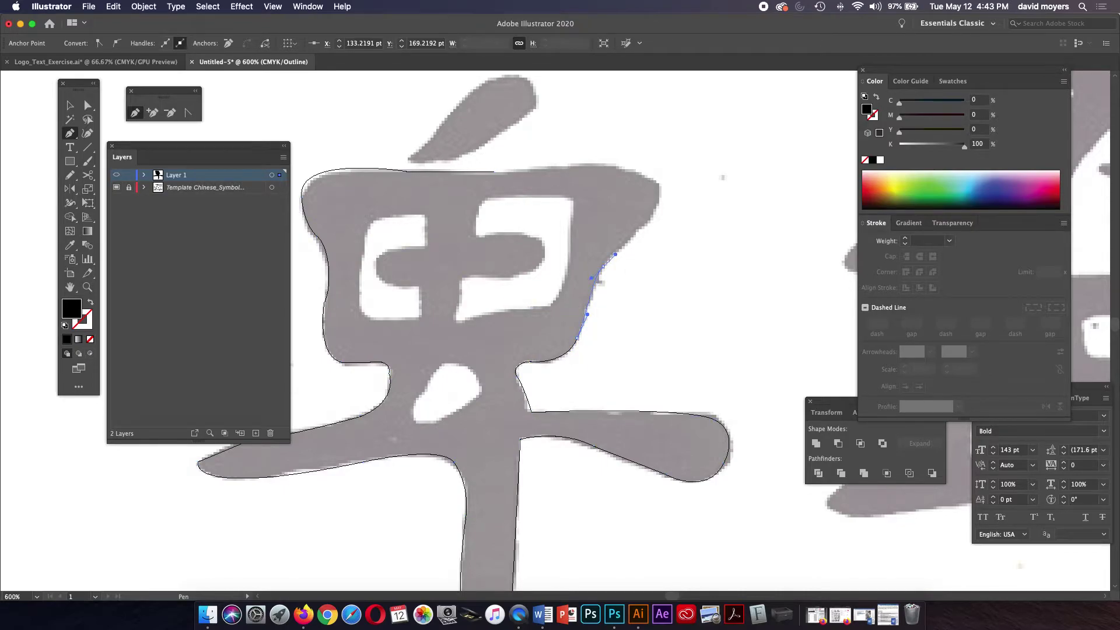
{"action": "left_click", "coordinate": [603, 266]}
Step: Change Layer 1's selection color to Dark Blue
{"action": "double_click", "coordinate": [221, 175]}
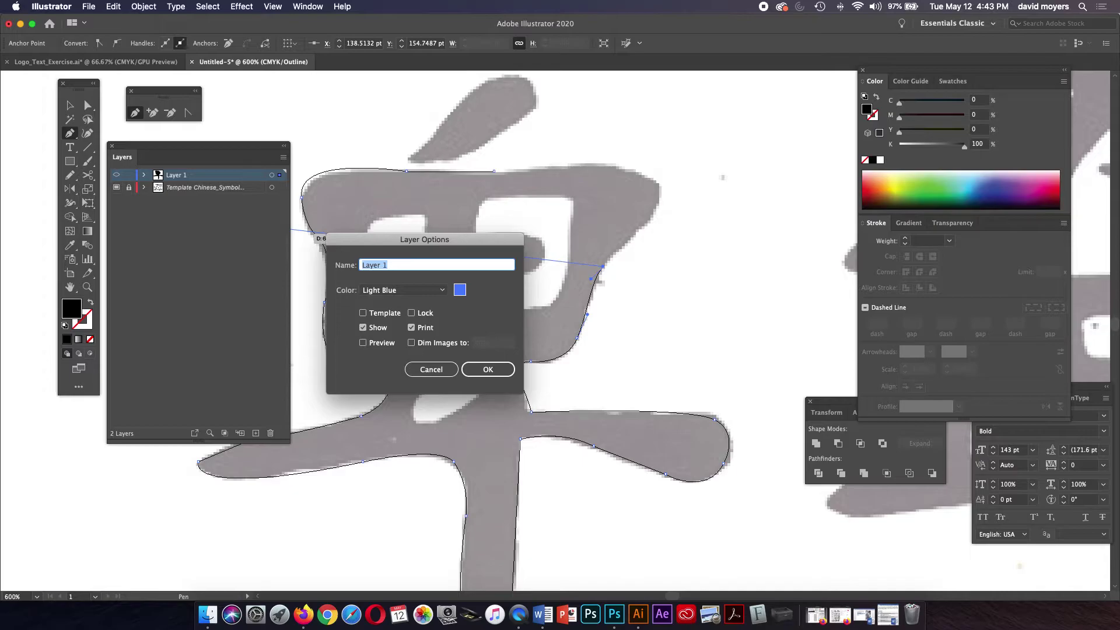
{"action": "key", "text": "Tab"}
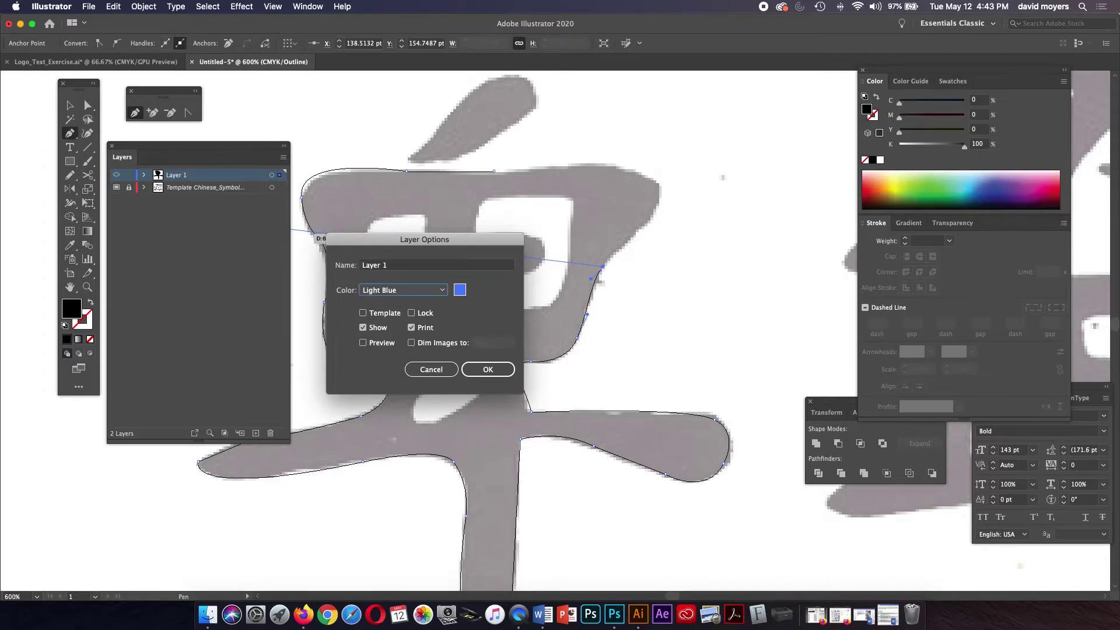
{"action": "key", "text": "space"}
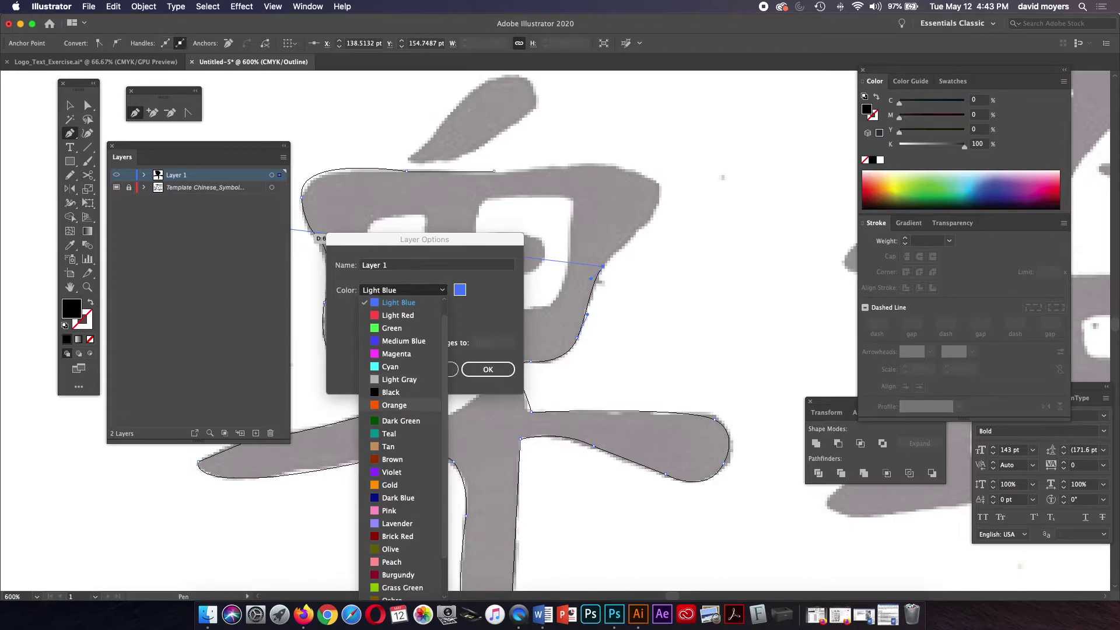
{"action": "left_click", "coordinate": [398, 498]}
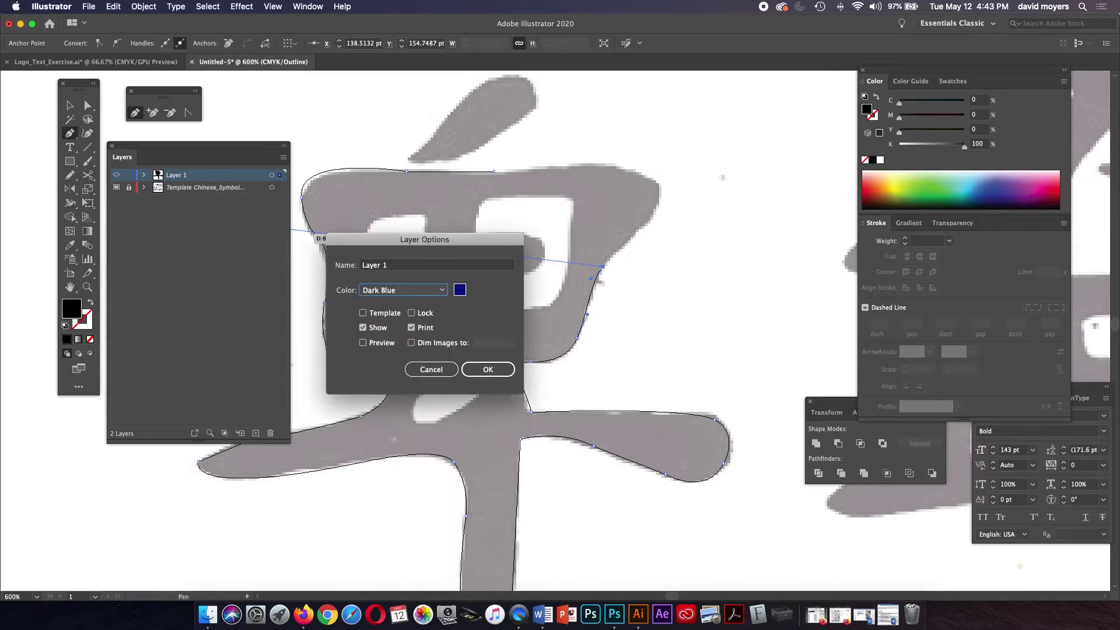
{"action": "left_click", "coordinate": [487, 369]}
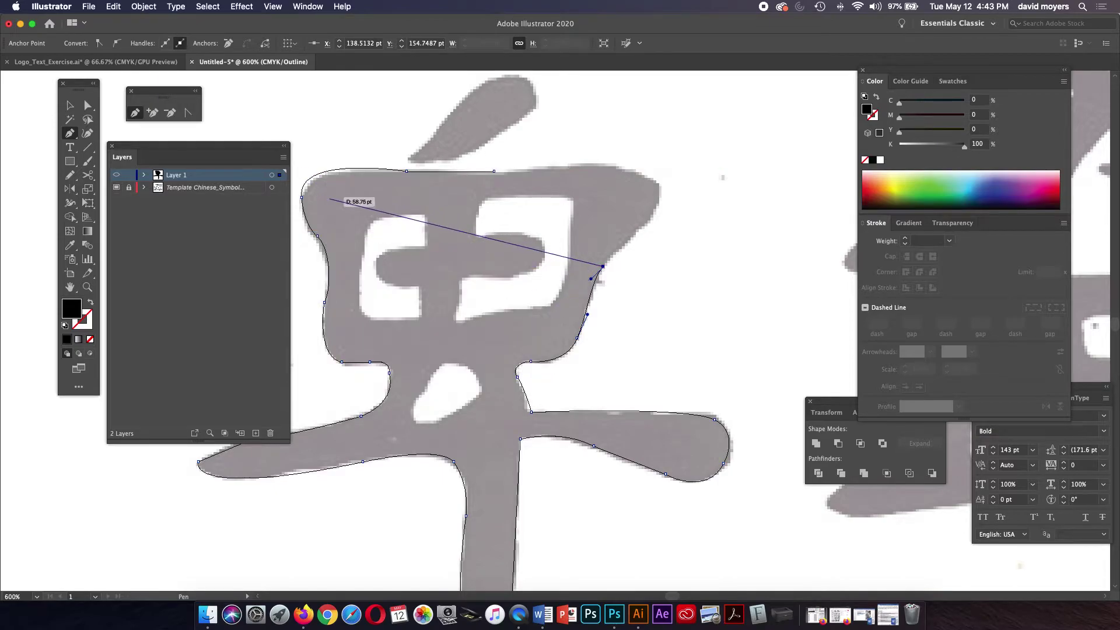
Step: Check the filled shape in Preview view and return to Outline view
{"action": "key", "text": "super"}
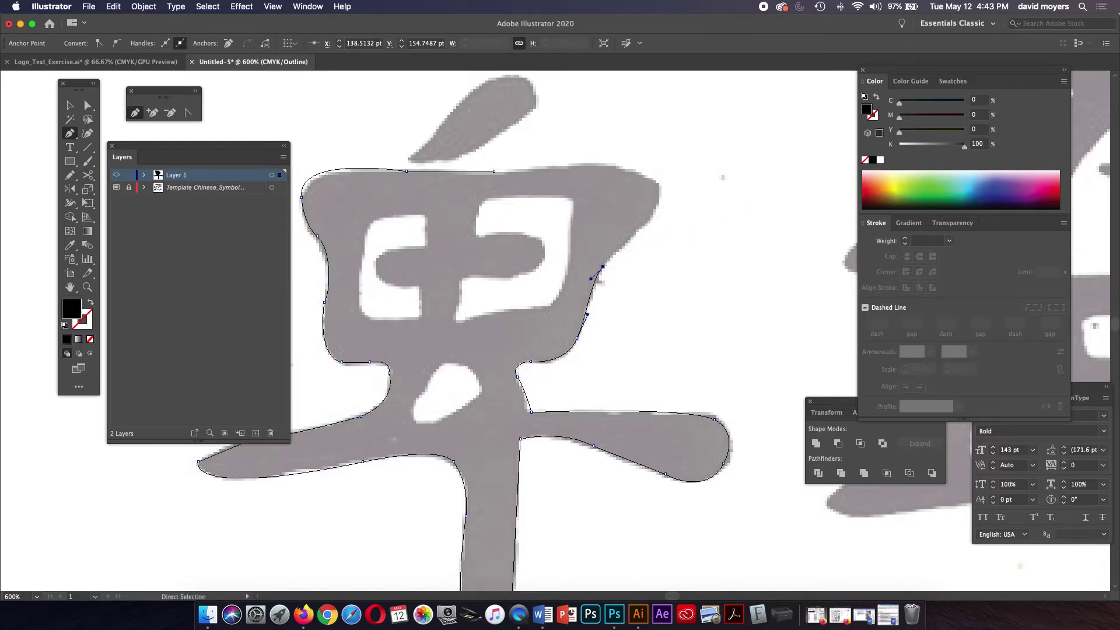
{"action": "key", "text": "super+y"}
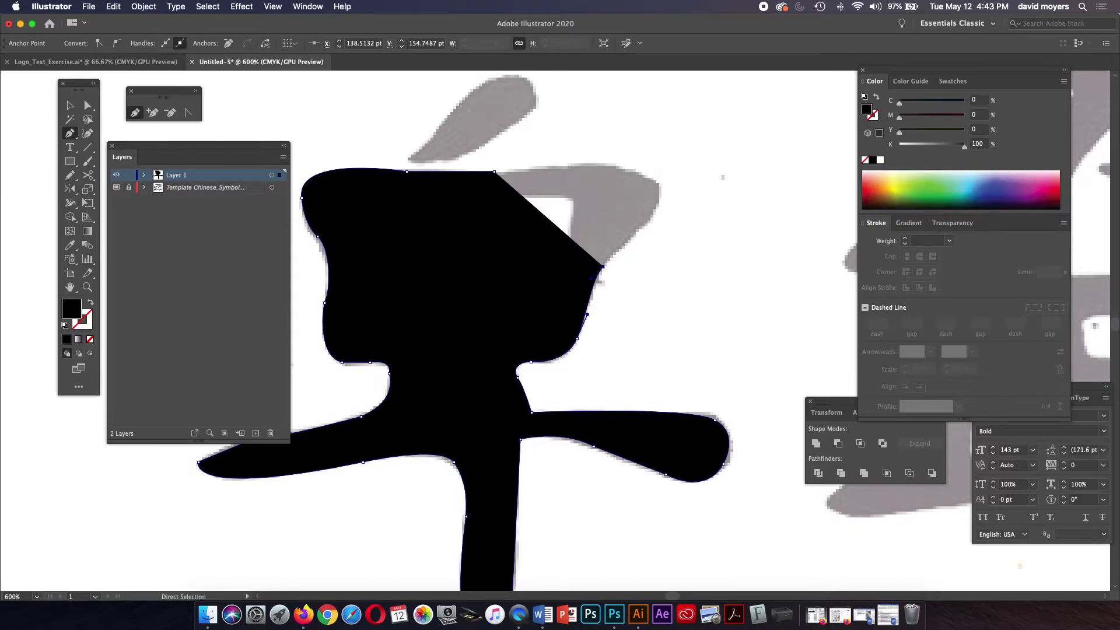
{"action": "key", "text": "super+y"}
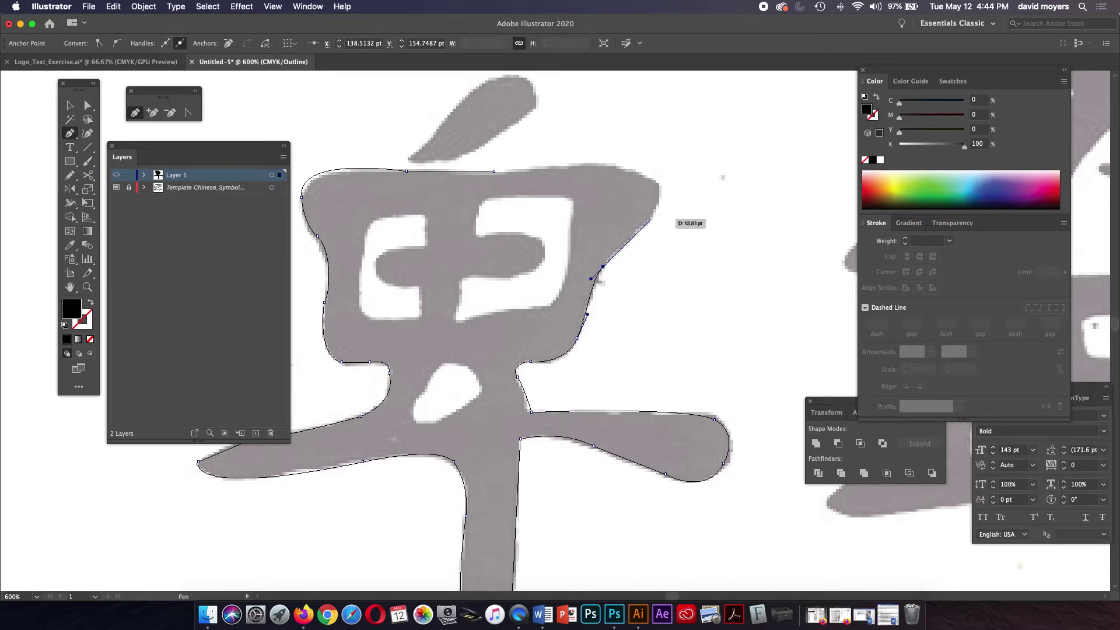
Step: Trace the slanted right edge with a curved segment up to the box's upper-right corner
{"action": "left_click_drag", "start_coordinate": [647, 222], "coordinate": [662, 212]}
{"action": "left_click", "coordinate": [659, 182]}
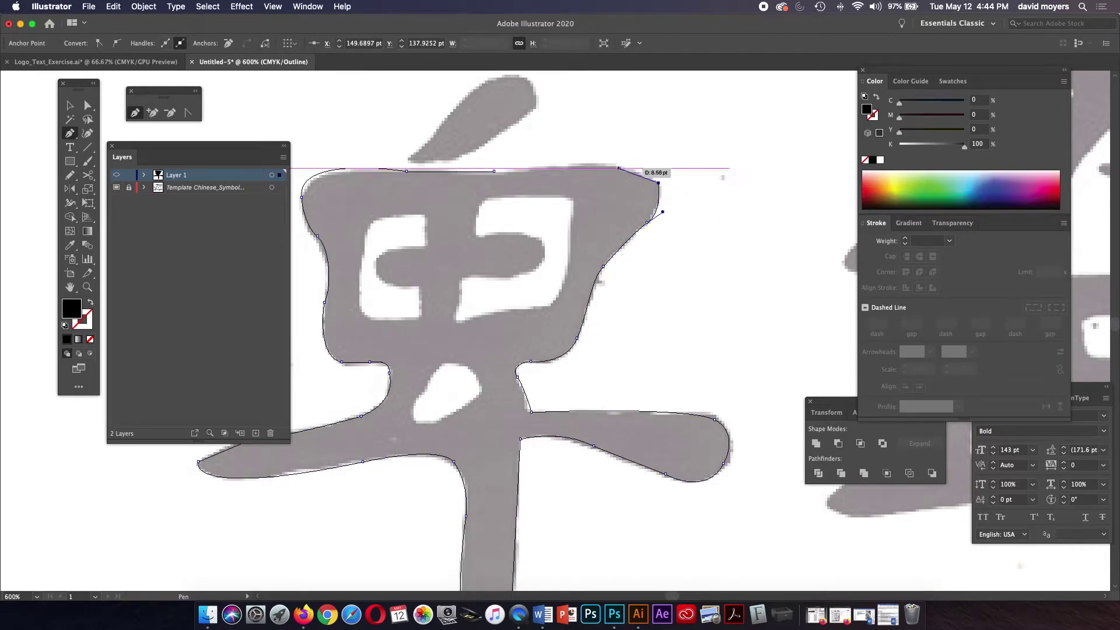
{"action": "left_click_drag", "start_coordinate": [611, 165], "coordinate": [593, 162]}
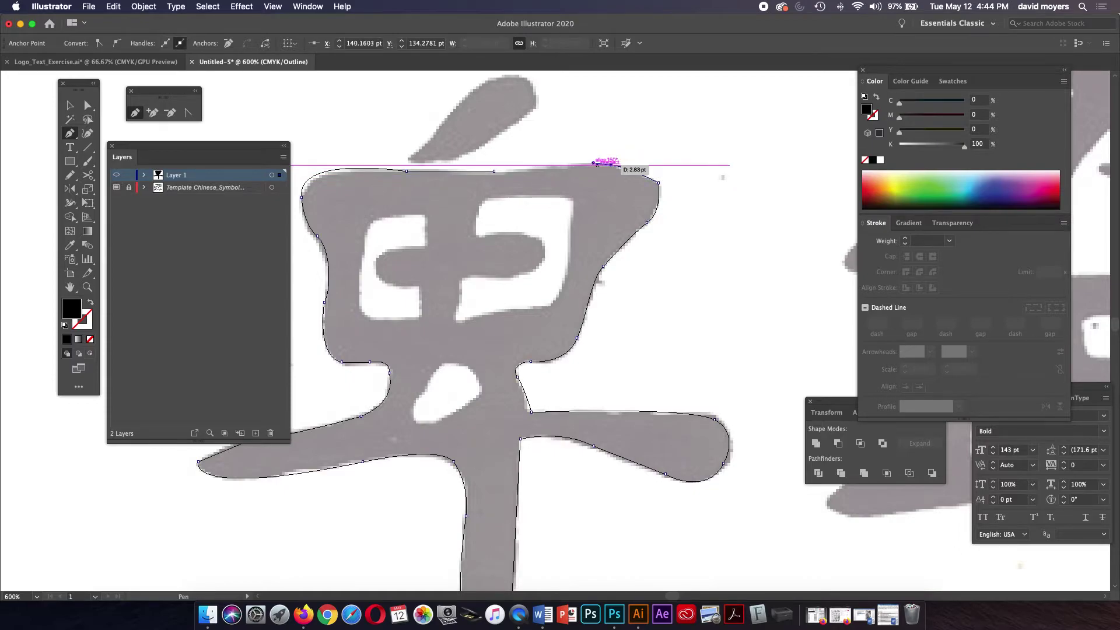
{"action": "left_click", "coordinate": [611, 164]}
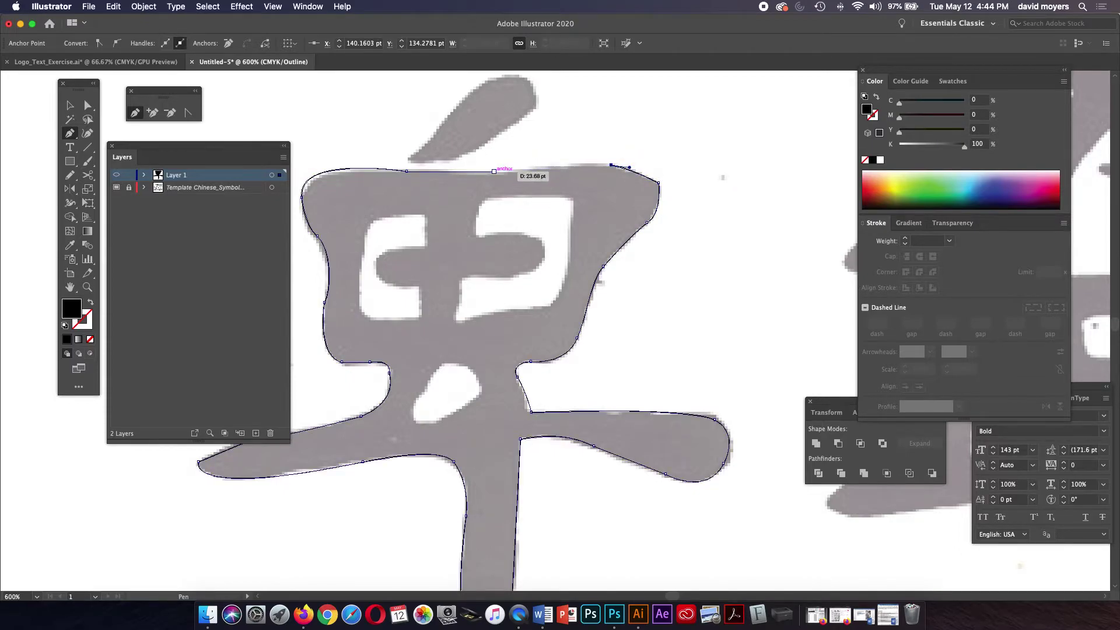
{"action": "left_click", "coordinate": [491, 171]}
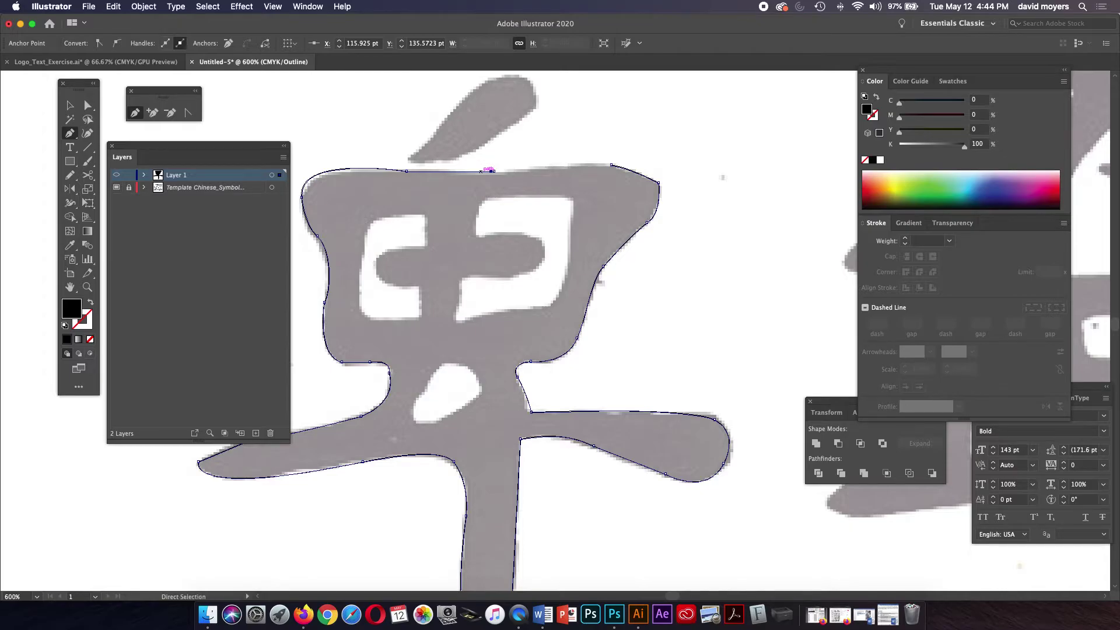
{"action": "left_click_drag", "start_coordinate": [493, 170], "coordinate": [494, 171]}
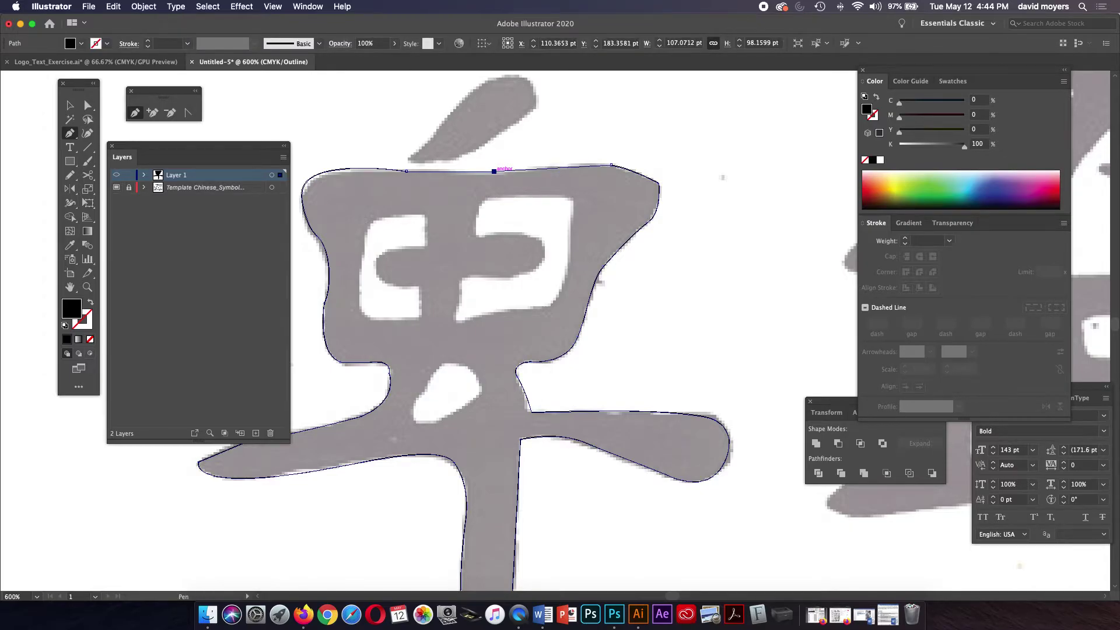
{"action": "left_click", "coordinate": [494, 172], "text": "super"}
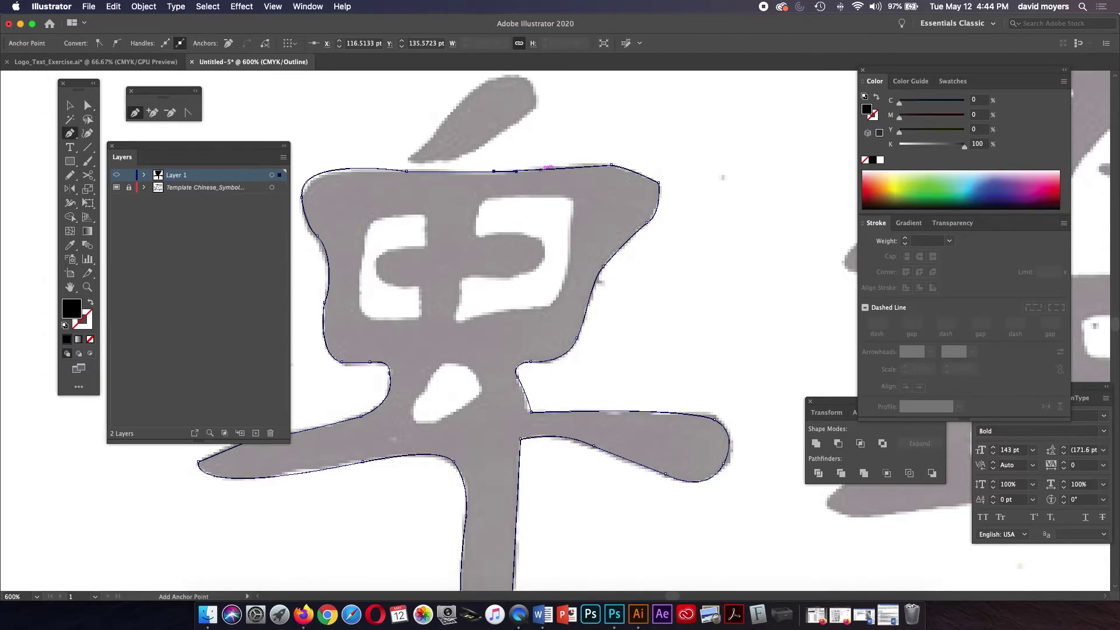
{"action": "key", "text": "super+z"}
{"action": "key", "text": "super+z"}
{"action": "key", "text": "super+z"}
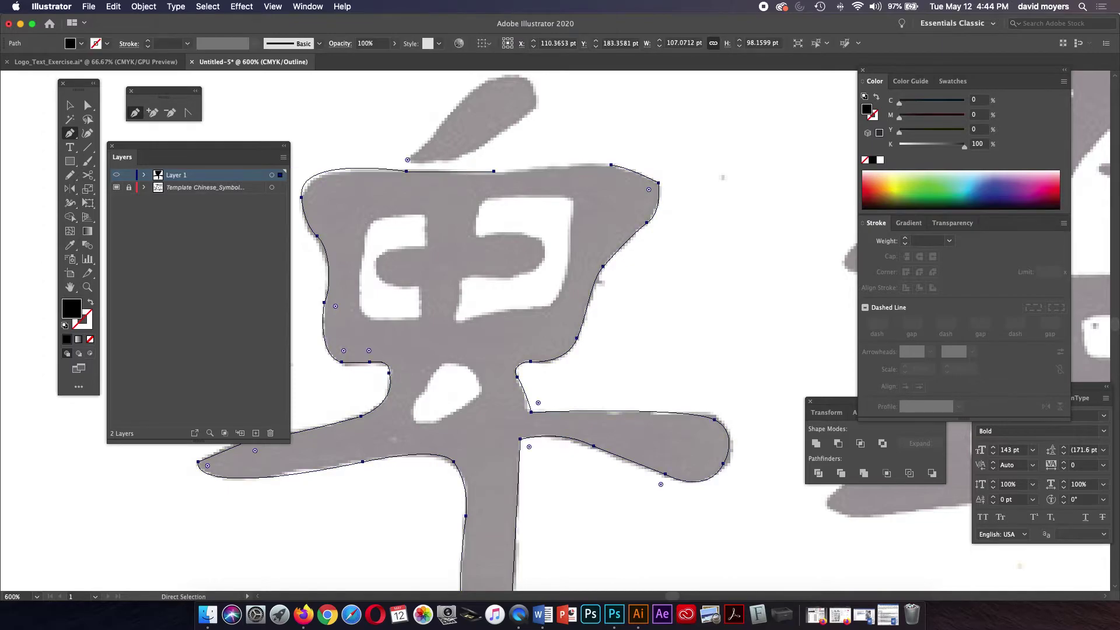
Step: Close the outline along the box's upper edge at its starting anchor and adjust that anchor's handle to follow the template
{"action": "left_click_drag", "start_coordinate": [605, 164], "coordinate": [581, 164]}
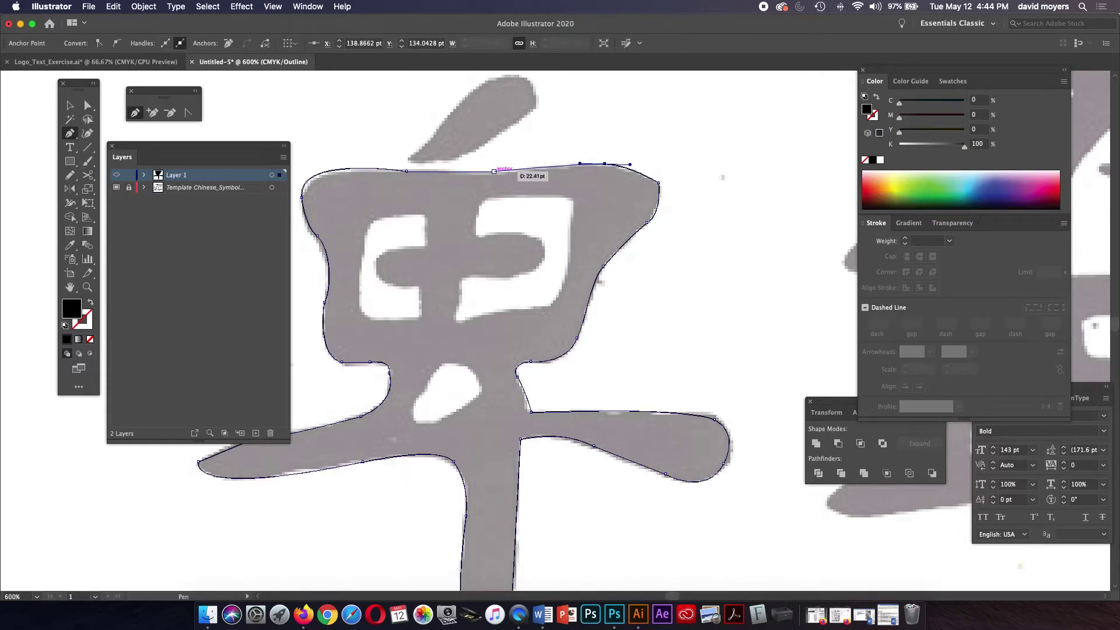
{"action": "left_click", "coordinate": [493, 172]}
{"action": "key", "text": "z"}
{"action": "key", "text": "a"}
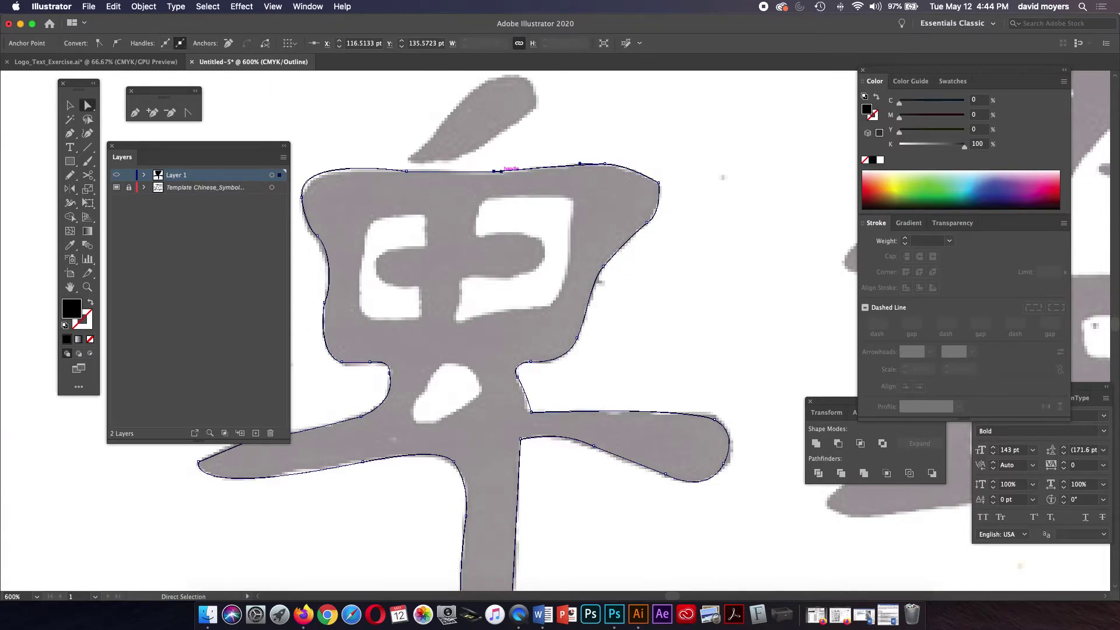
{"action": "left_click_drag", "start_coordinate": [496, 171], "coordinate": [515, 169]}
{"action": "key", "text": "super+shift+a"}
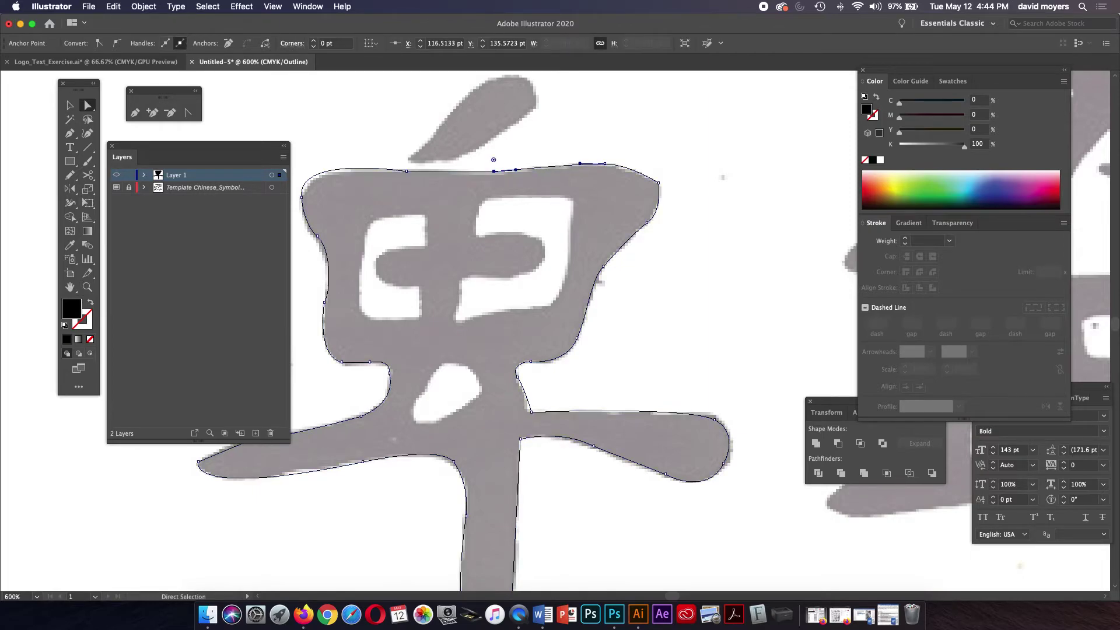
{"action": "left_click", "coordinate": [509, 169]}
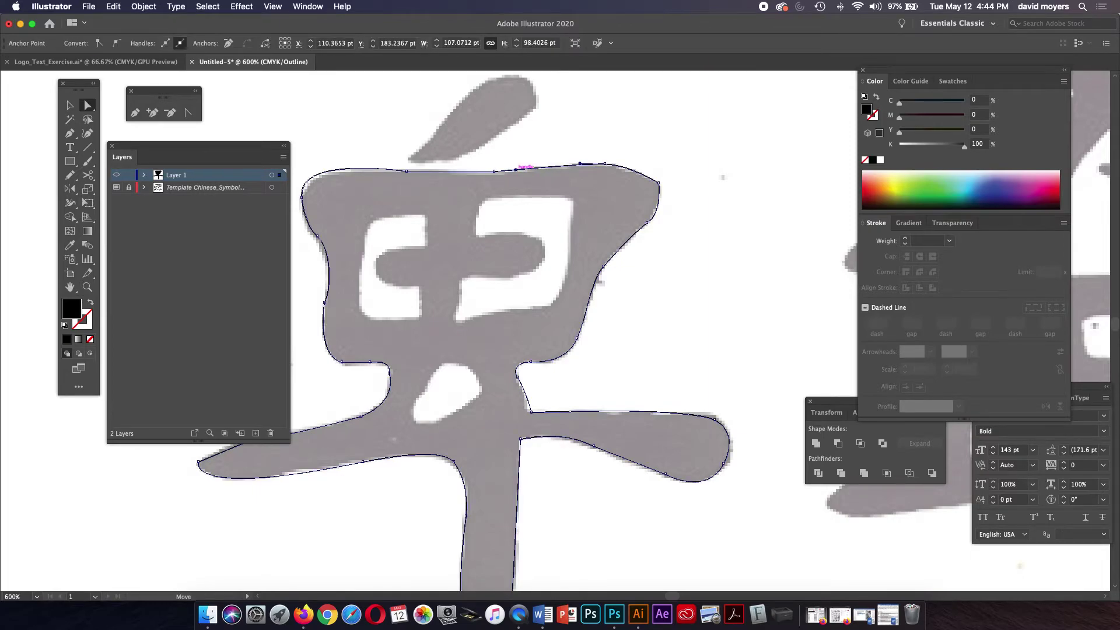
{"action": "key", "text": "super+shift+a"}
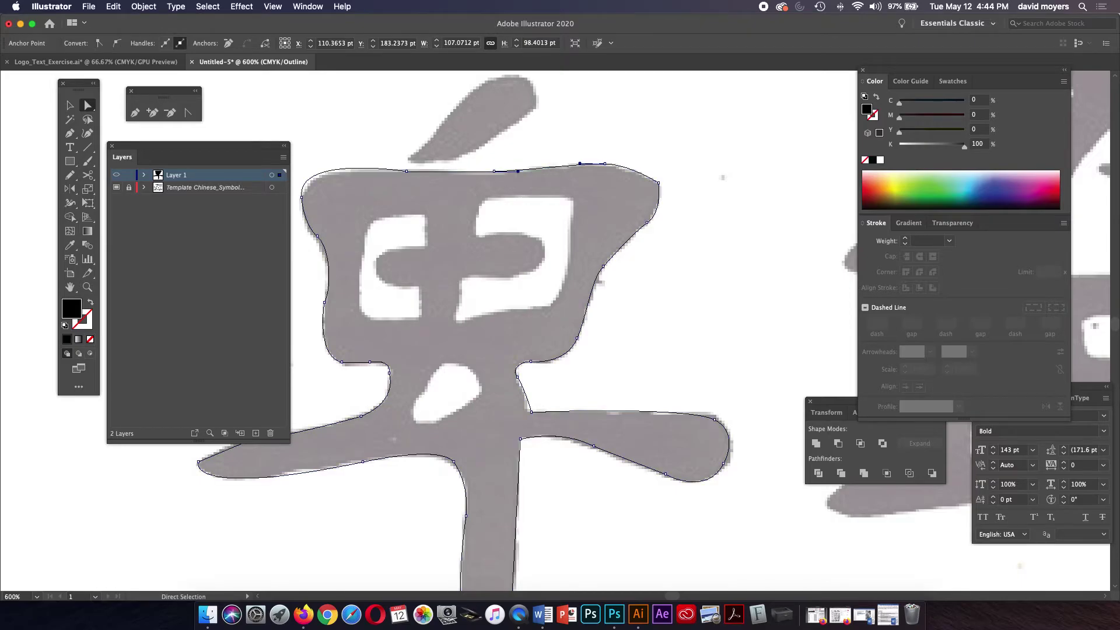
Step: Reshape the curve at the box's upper-right corner anchor so it follows the rounded template edge
{"action": "scroll", "coordinate": [532, 376], "scroll_direction": "left", "scroll_amount": 3}
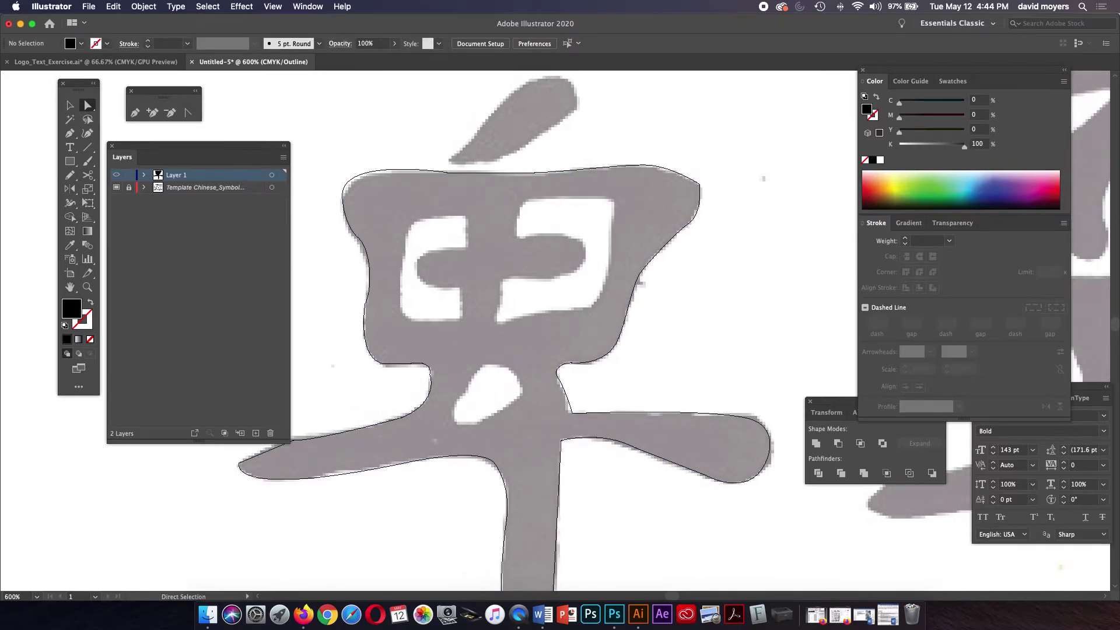
{"action": "left_click_drag", "start_coordinate": [700, 184], "coordinate": [679, 165]}
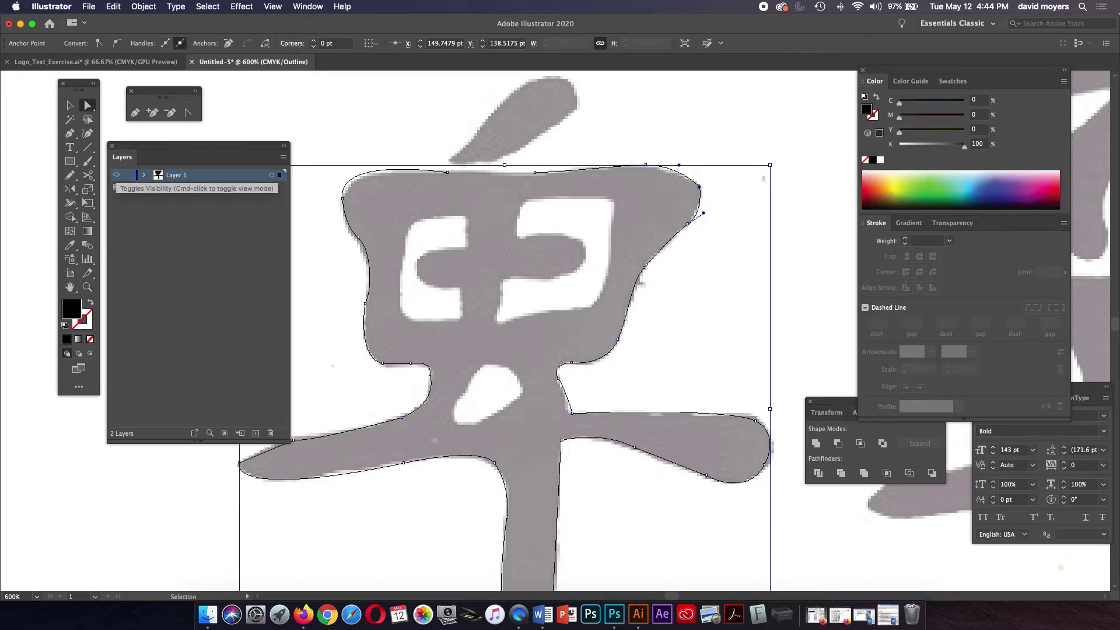
Step: Check the filled outline against the template in Preview view and return to Outline view
{"action": "key", "text": "super+y"}
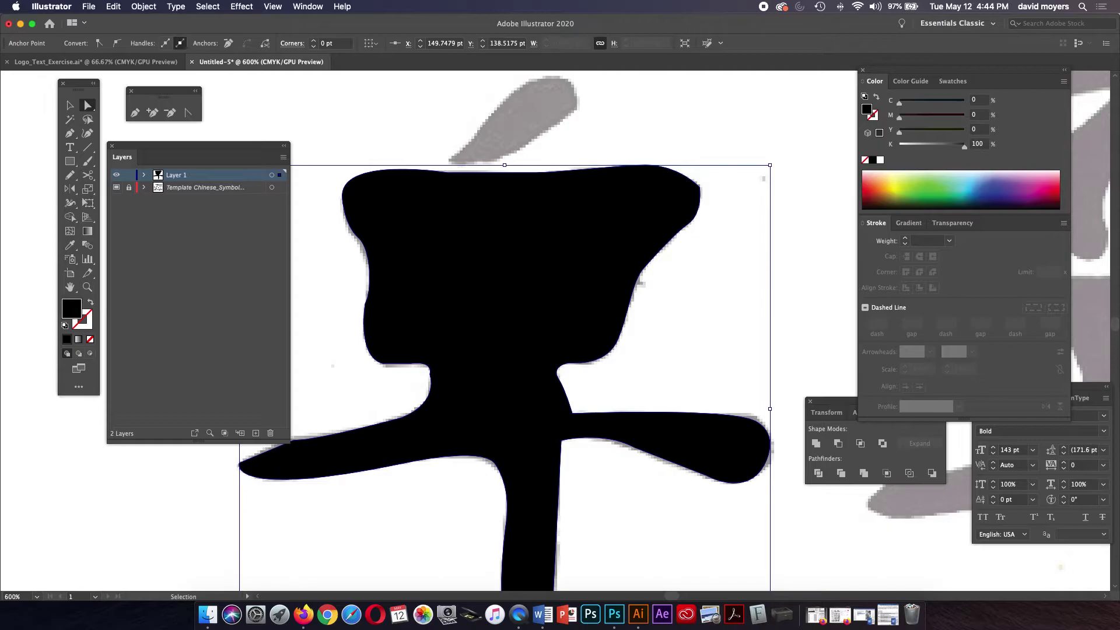
{"action": "left_click_drag", "start_coordinate": [501, 327], "coordinate": [630, 275]}
{"action": "left_click_drag", "start_coordinate": [548, 371], "coordinate": [483, 493]}
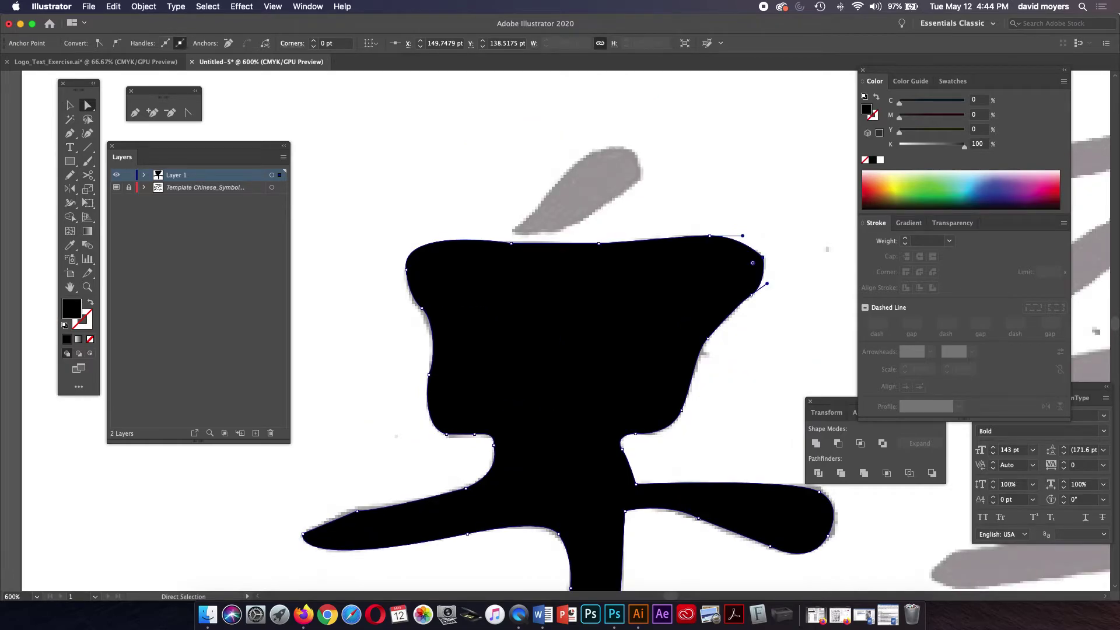
{"action": "key", "text": "v"}
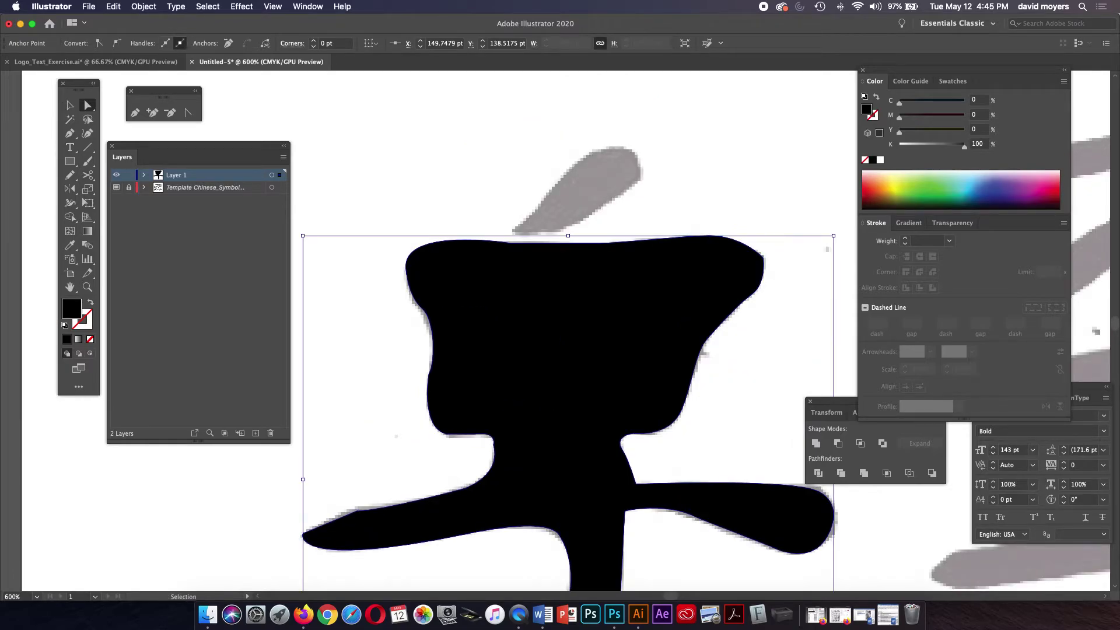
{"action": "key", "text": "super+y"}
Step: Trace the teardrop stroke above the box with the Pen tool as a separate closed path starting at its lower-left tip
{"action": "key", "text": "a"}
{"action": "key", "text": "p"}
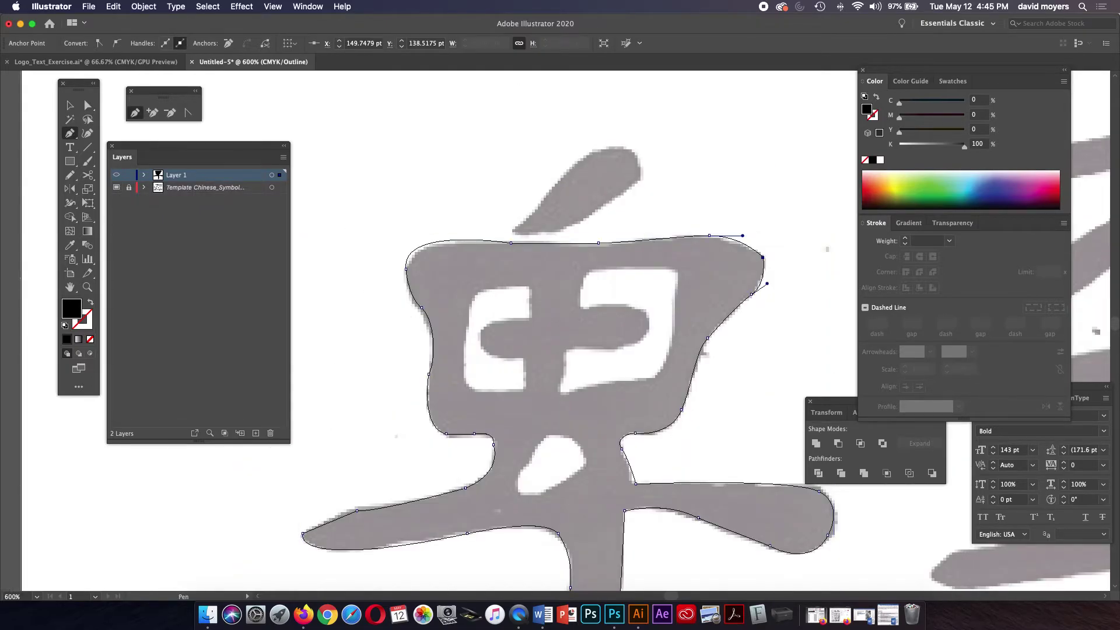
{"action": "left_click", "coordinate": [512, 229]}
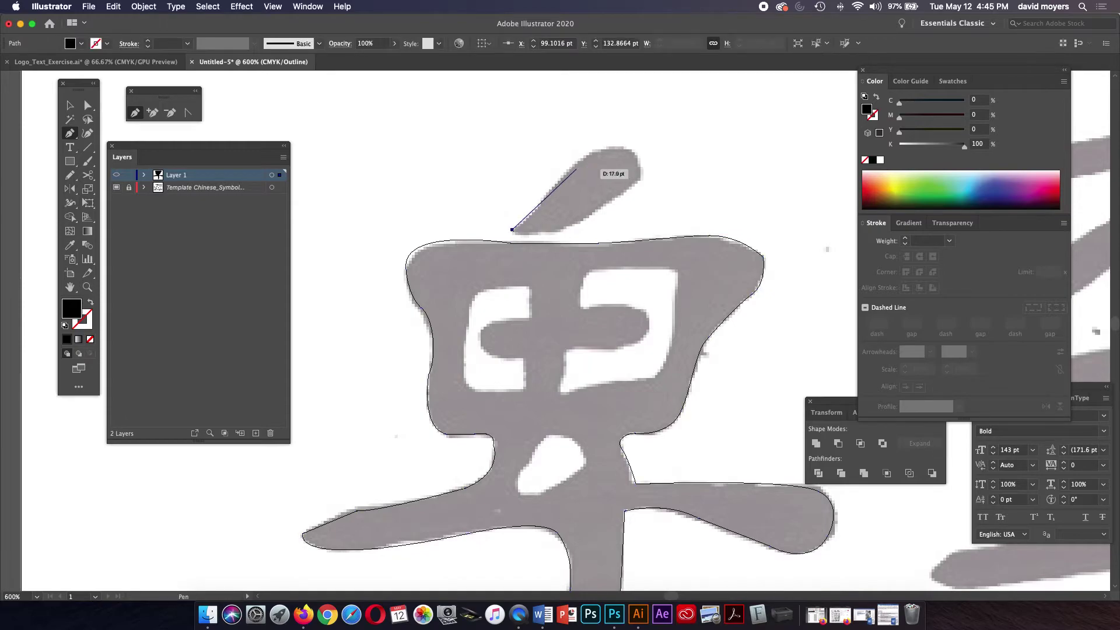
{"action": "left_click_drag", "start_coordinate": [567, 168], "coordinate": [657, 166]}
{"action": "left_click", "coordinate": [567, 168]}
{"action": "left_click", "coordinate": [634, 184]}
{"action": "left_click_drag", "start_coordinate": [560, 230], "coordinate": [545, 235]}
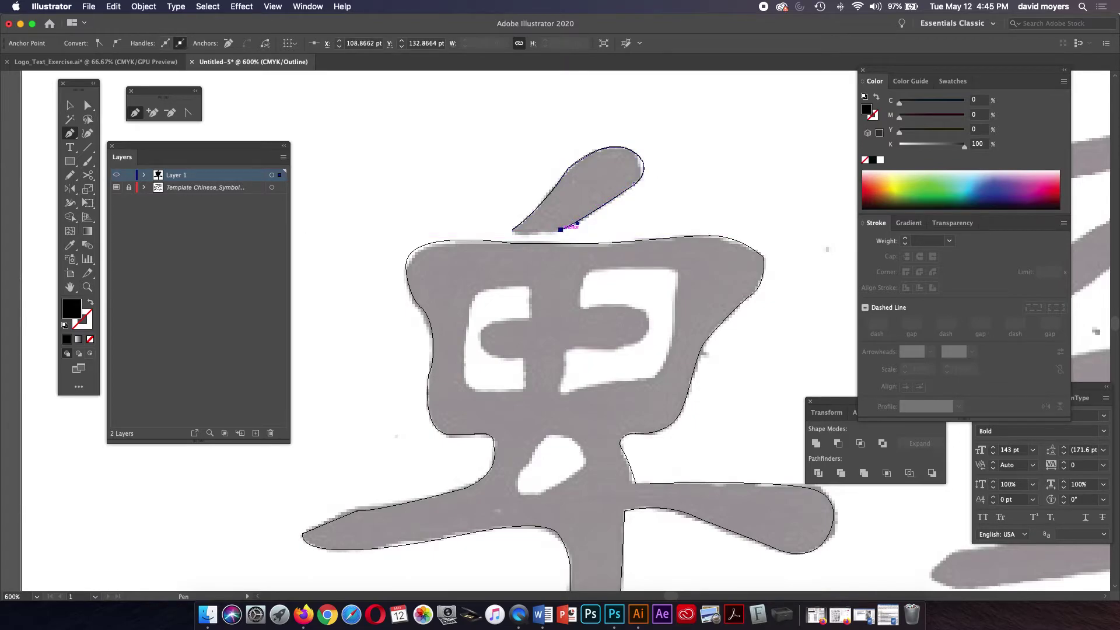
{"action": "left_click_drag", "start_coordinate": [512, 230], "coordinate": [497, 221]}
{"action": "key", "text": "super"}
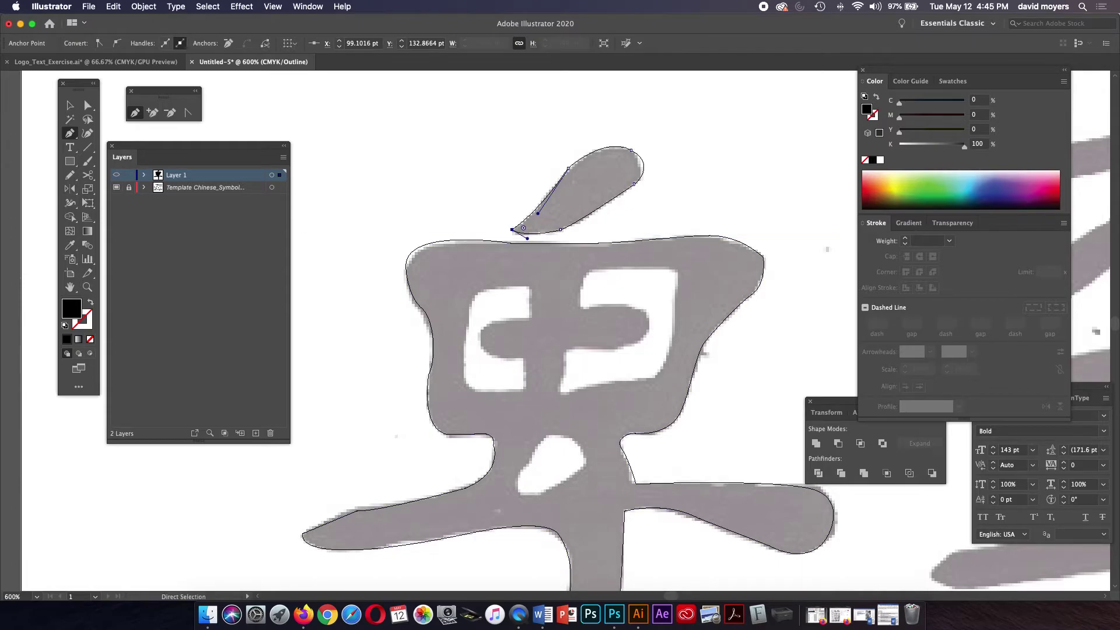
Step: Check the filled shapes in Preview view with the template layer hidden, then restore the template and Outline view
{"action": "key", "text": "super+y"}
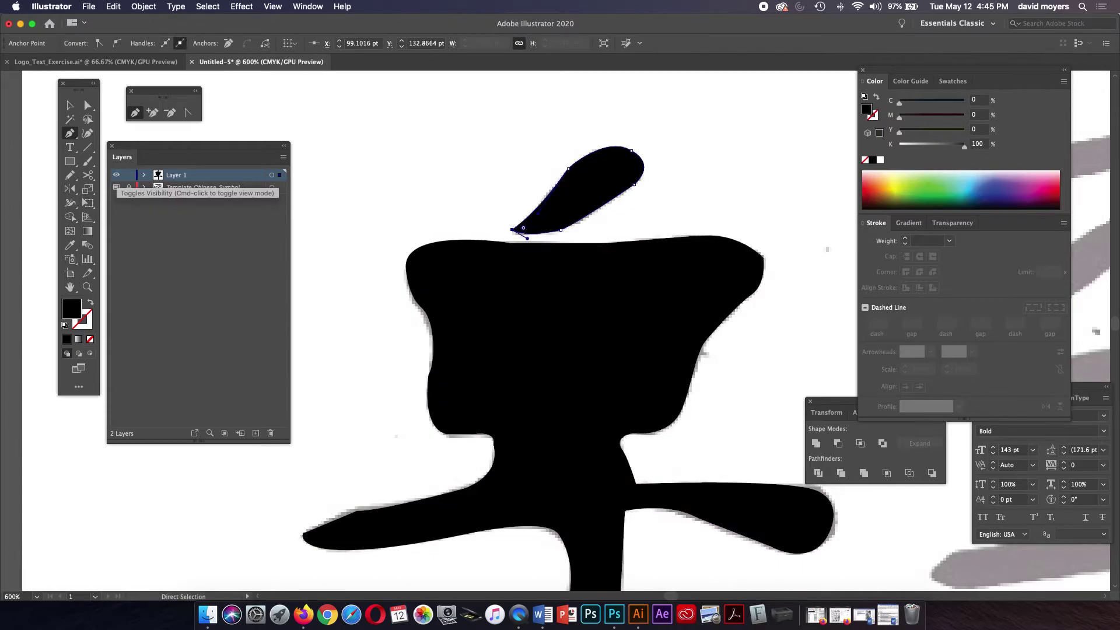
{"action": "left_click_drag", "start_coordinate": [555, 350], "coordinate": [554, 268]}
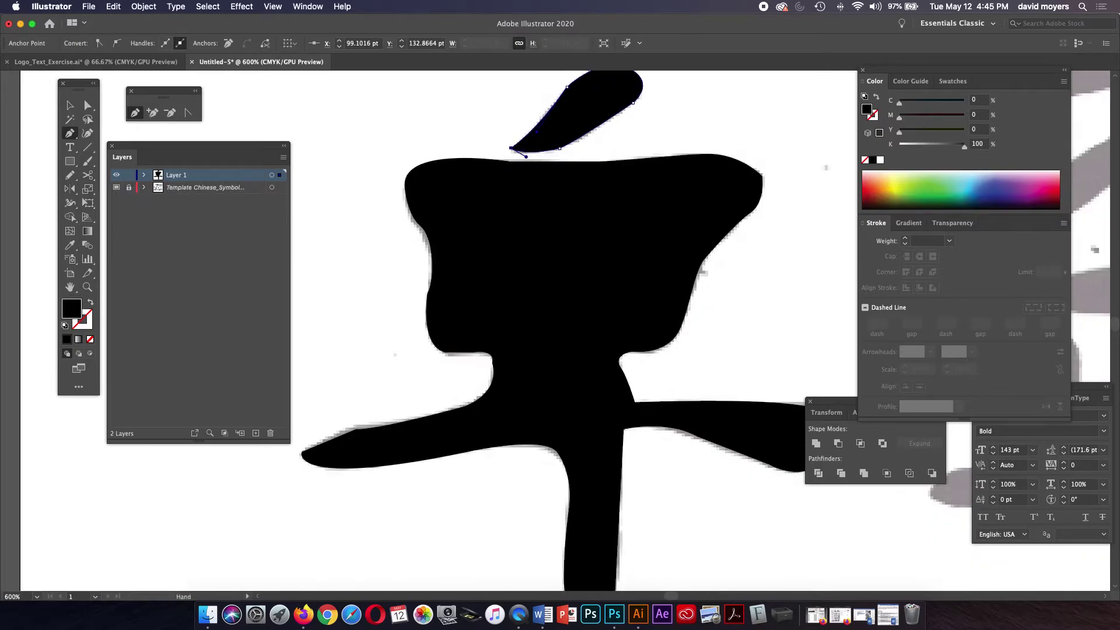
{"action": "left_click", "coordinate": [116, 187]}
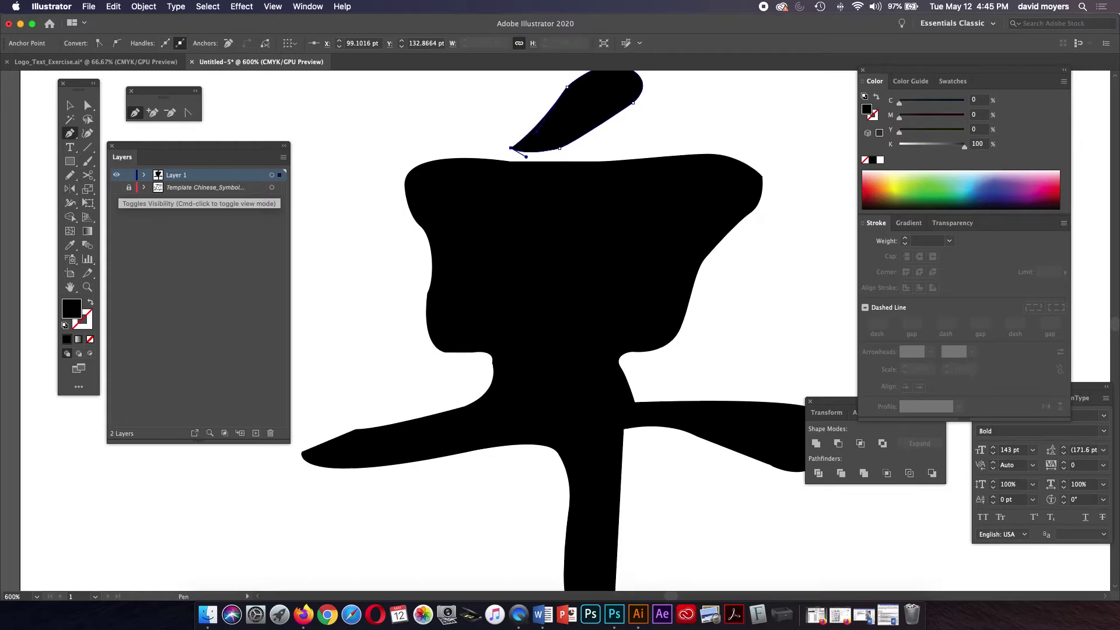
{"action": "left_click", "coordinate": [116, 187]}
{"action": "key", "text": "super+y"}
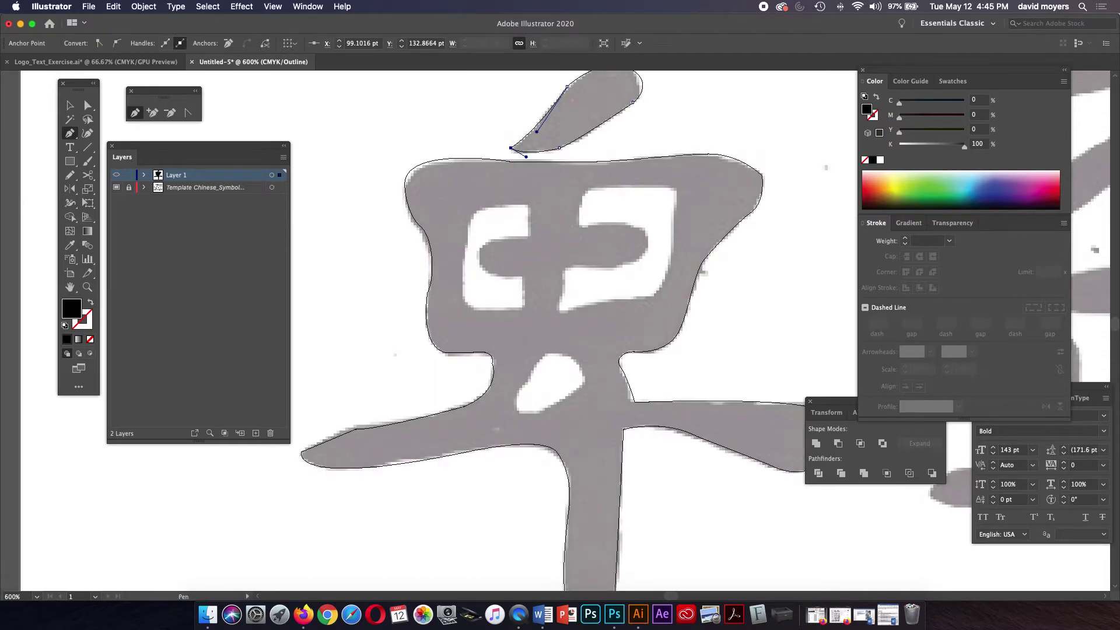
Step: Trace the outer edge of the box's left inner opening with the Pen tool, from its upper-right side around to the lower-right corner
{"action": "left_click", "coordinate": [528, 235]}
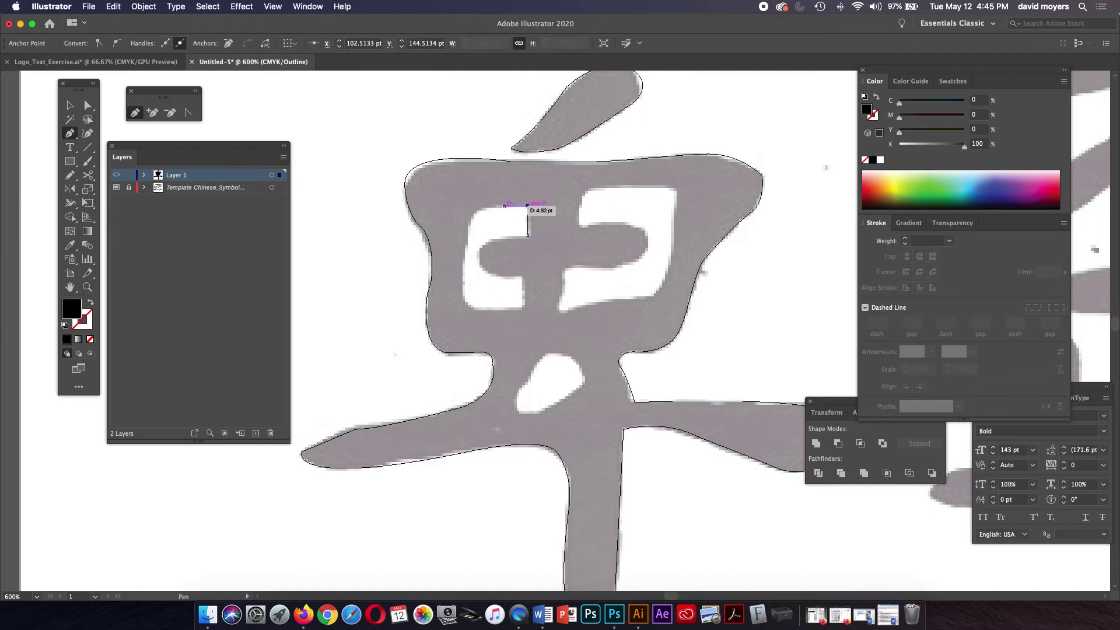
{"action": "left_click", "coordinate": [501, 205]}
{"action": "left_click_drag", "start_coordinate": [468, 219], "coordinate": [463, 261]}
{"action": "left_click", "coordinate": [462, 258]}
{"action": "left_click_drag", "start_coordinate": [472, 306], "coordinate": [489, 310]}
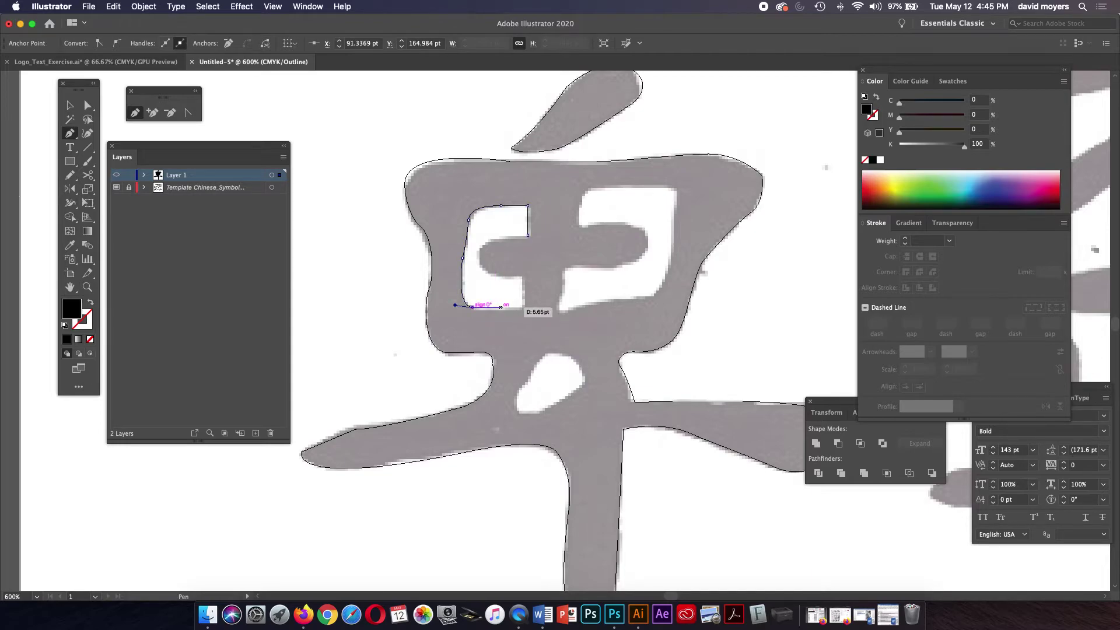
{"action": "left_click", "coordinate": [523, 306]}
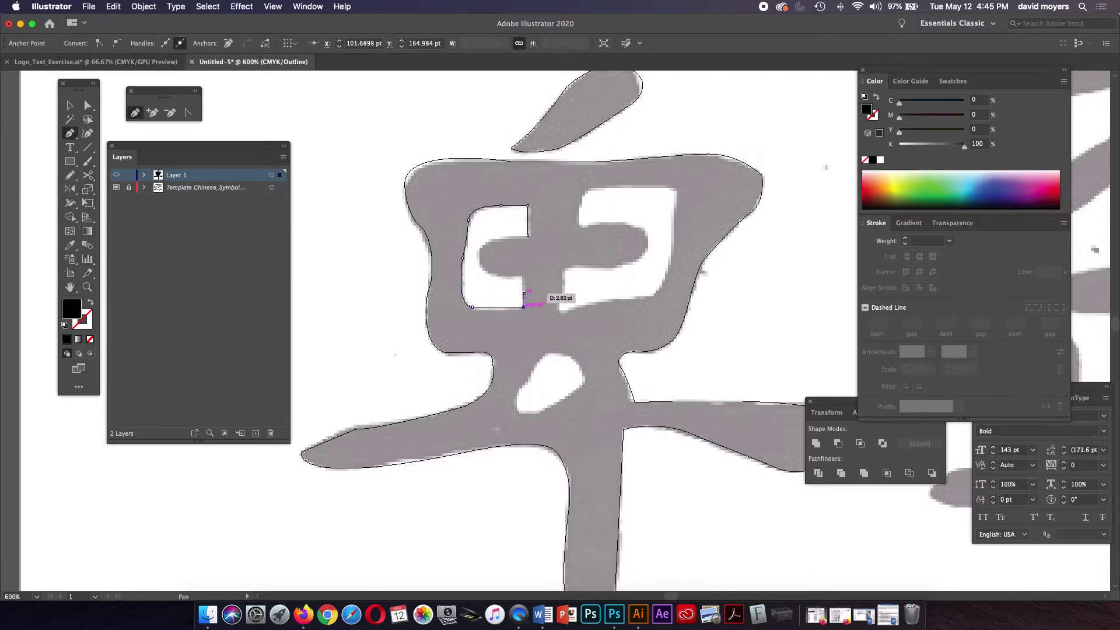
Step: Trace the rounded notch of the left inner opening and close the path at its starting anchor
{"action": "left_click", "coordinate": [523, 274]}
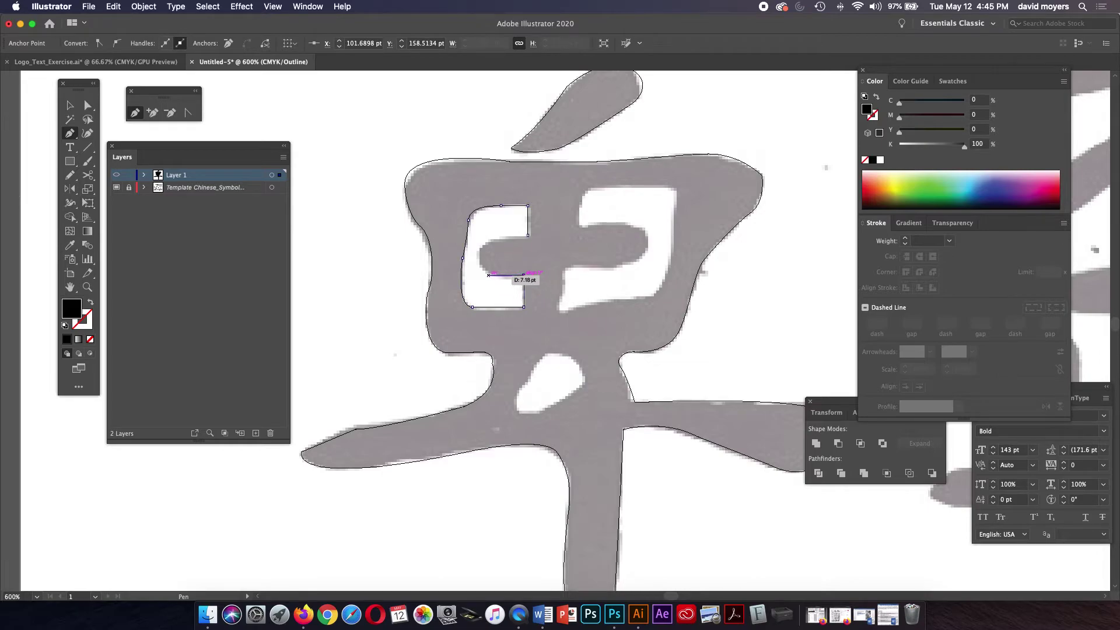
{"action": "left_click", "coordinate": [496, 275]}
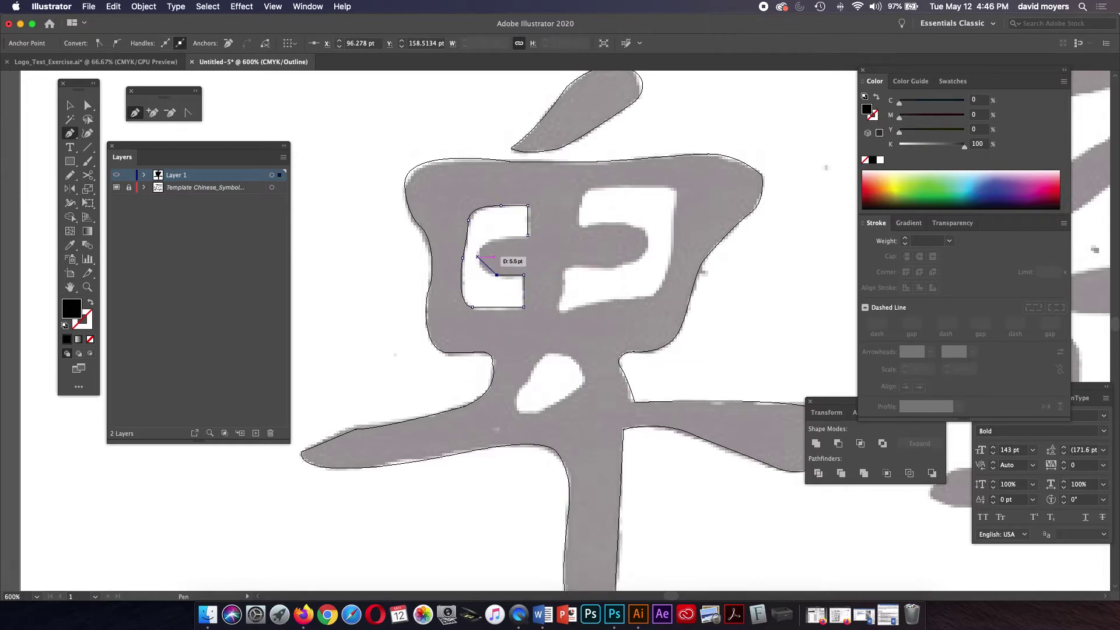
{"action": "left_click_drag", "start_coordinate": [477, 257], "coordinate": [479, 241]}
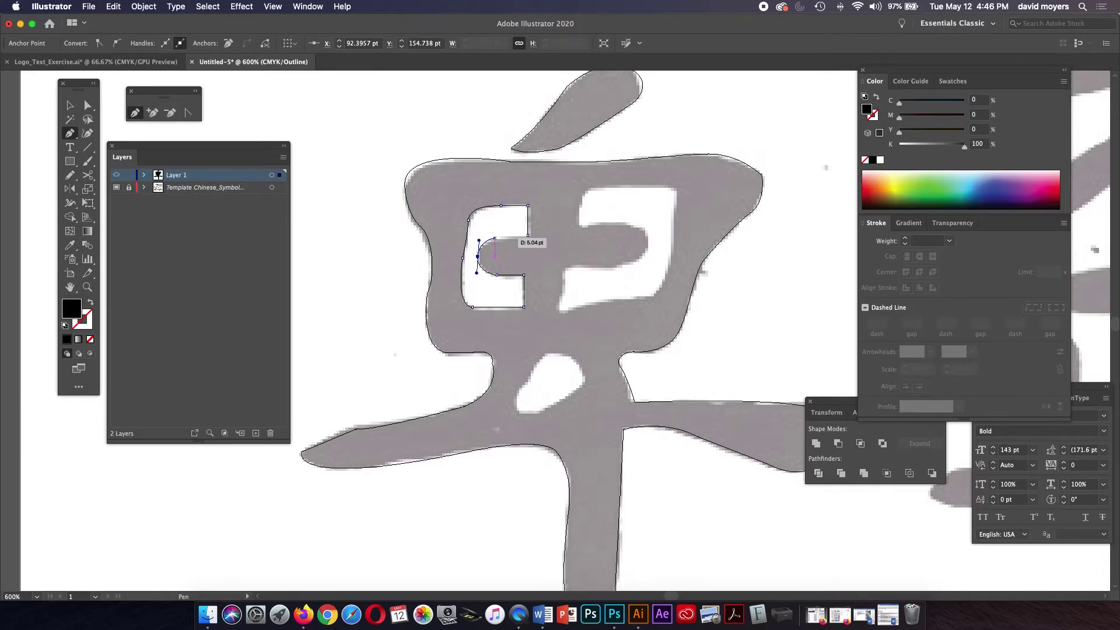
{"action": "left_click", "coordinate": [495, 240]}
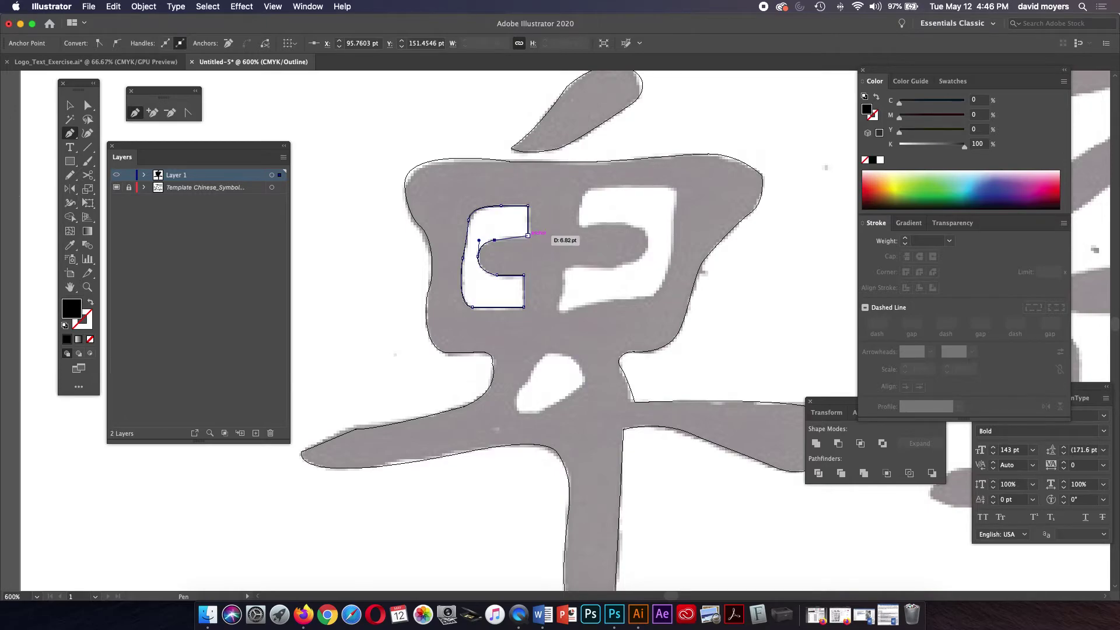
{"action": "left_click", "coordinate": [527, 235]}
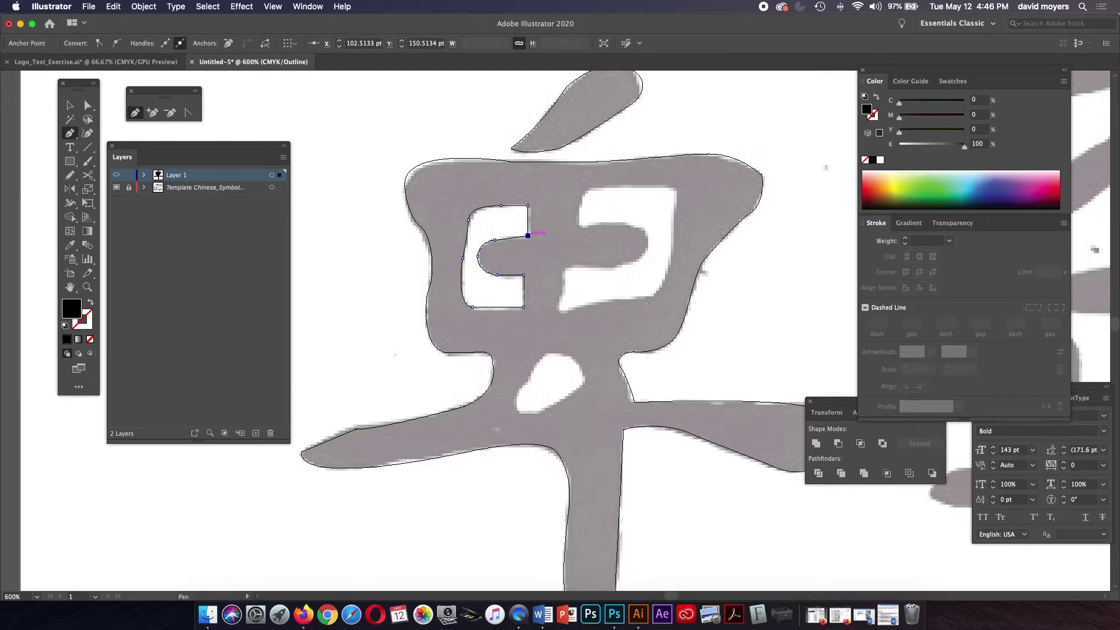
Step: Lower the left opening's anchor at the notch's upper-right end and its bottom edge to match the template
{"action": "key", "text": "a"}
{"action": "left_click_drag", "start_coordinate": [528, 235], "coordinate": [528, 239]}
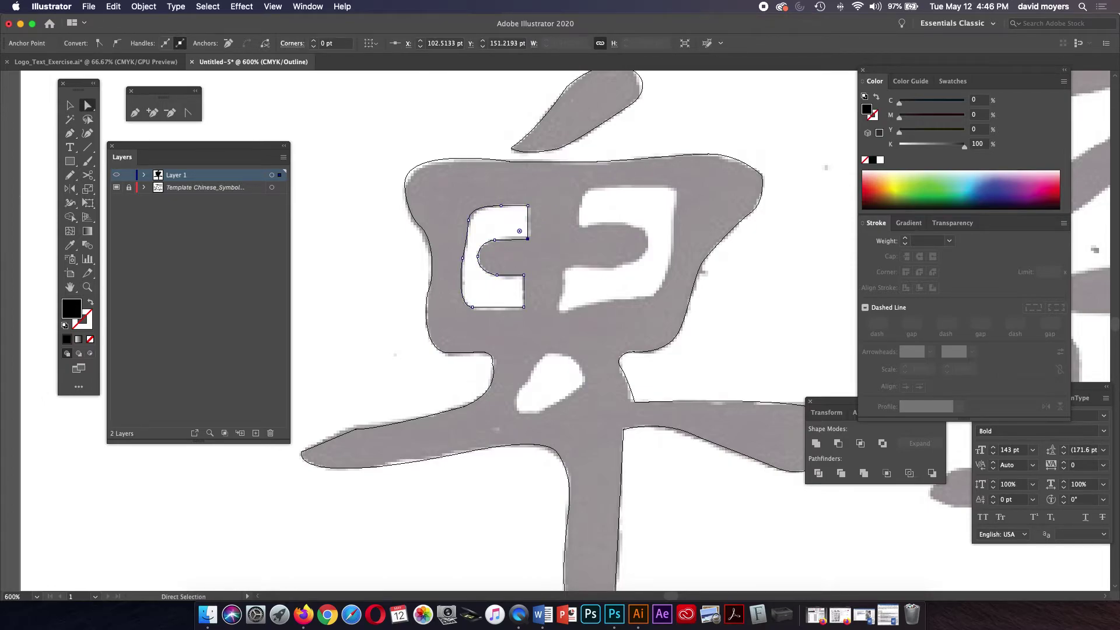
{"action": "key", "text": "shift+super+a"}
{"action": "left_click_drag", "start_coordinate": [490, 306], "coordinate": [524, 309]}
{"action": "key", "text": "super"}
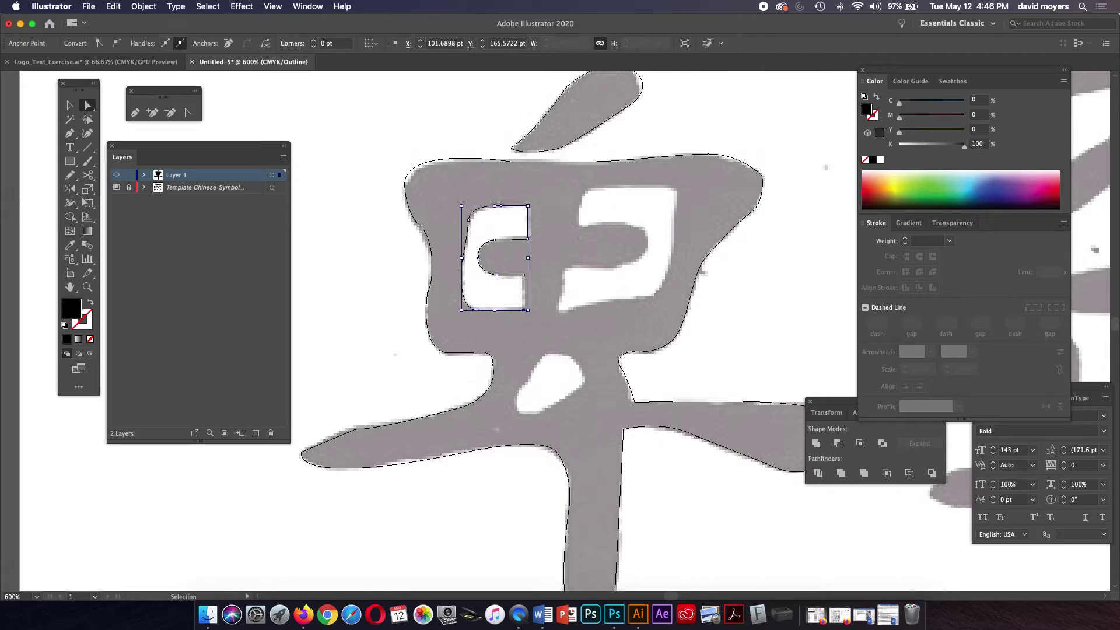
Step: Fill the left inner opening with white in Preview view and return to Outline view
{"action": "key", "text": "super+y"}
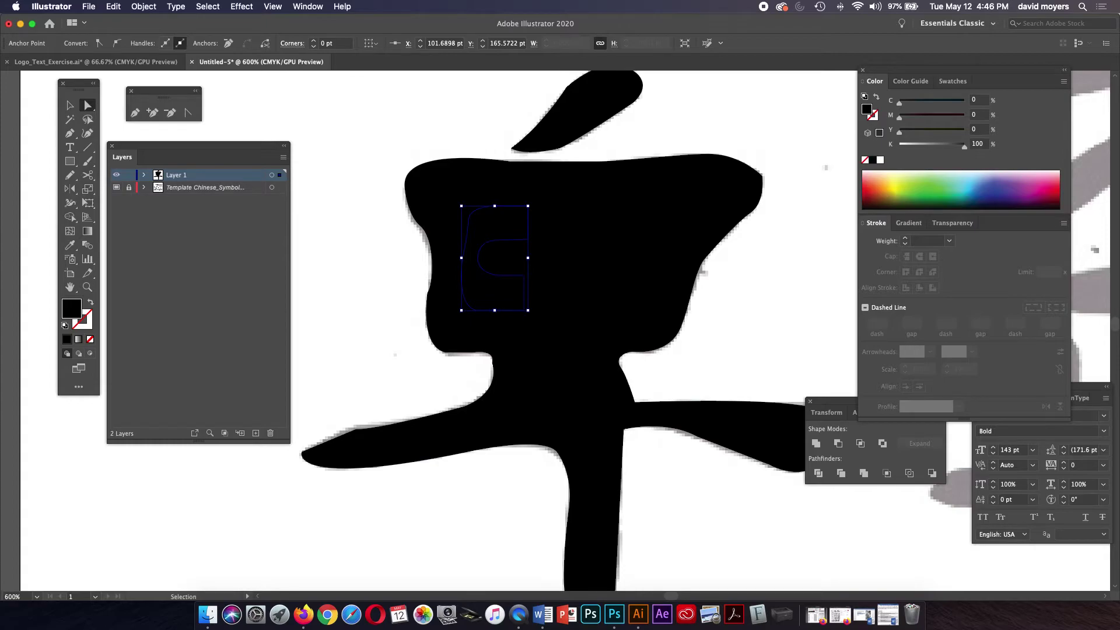
{"action": "key", "text": "super"}
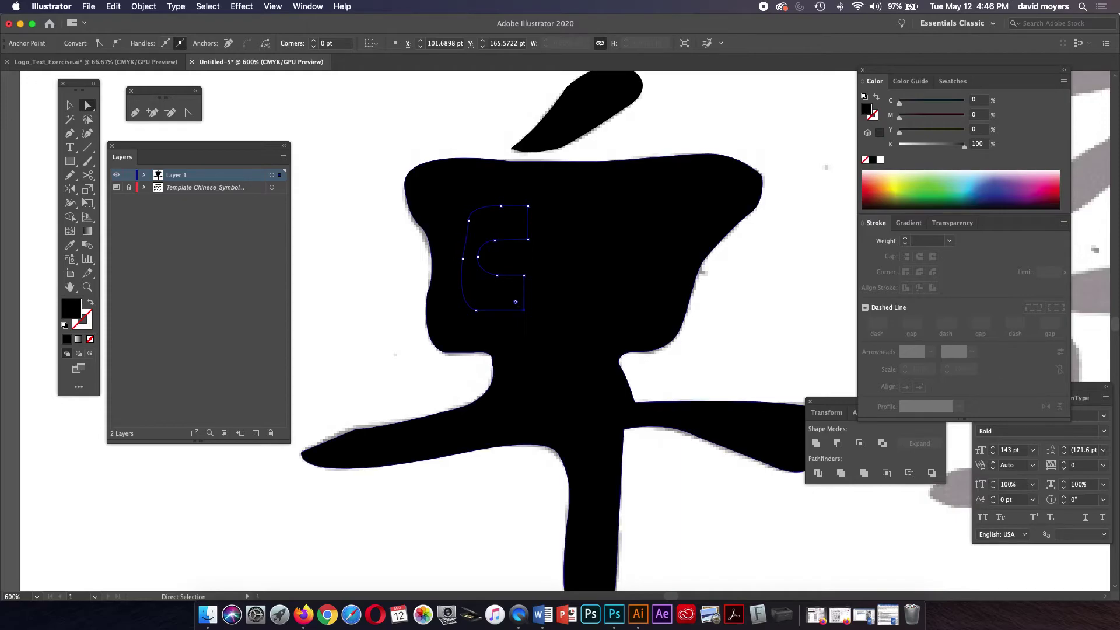
{"action": "key", "text": "super+z"}
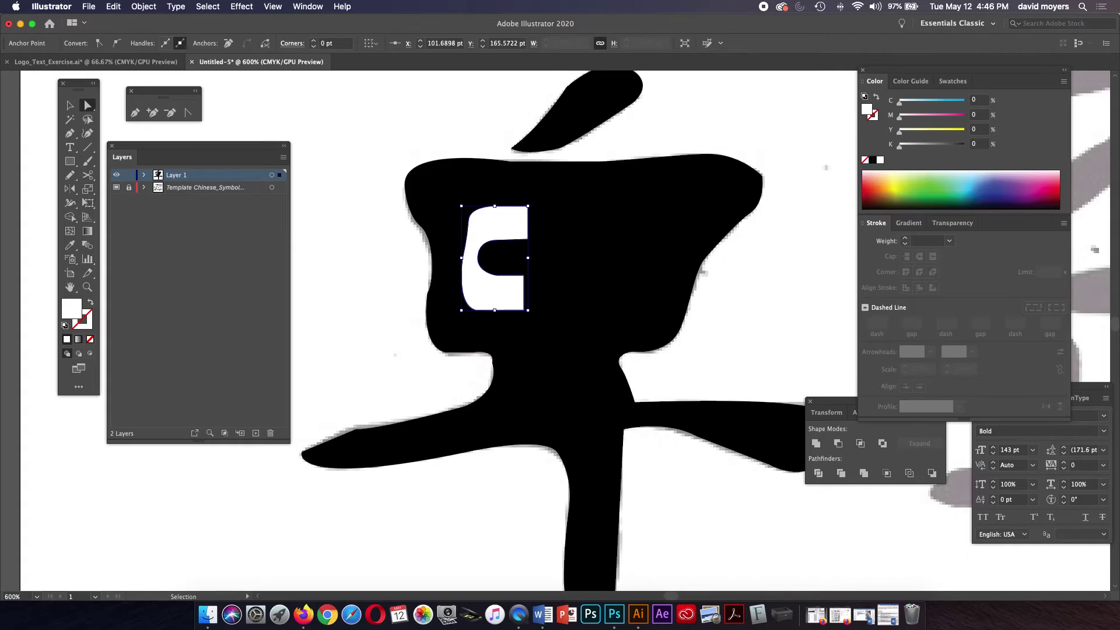
{"action": "key", "text": "super+y"}
Step: Trace the right inner opening from the notch's upper-left end along its upper and right edges to the lower-right corner
{"action": "key", "text": "p"}
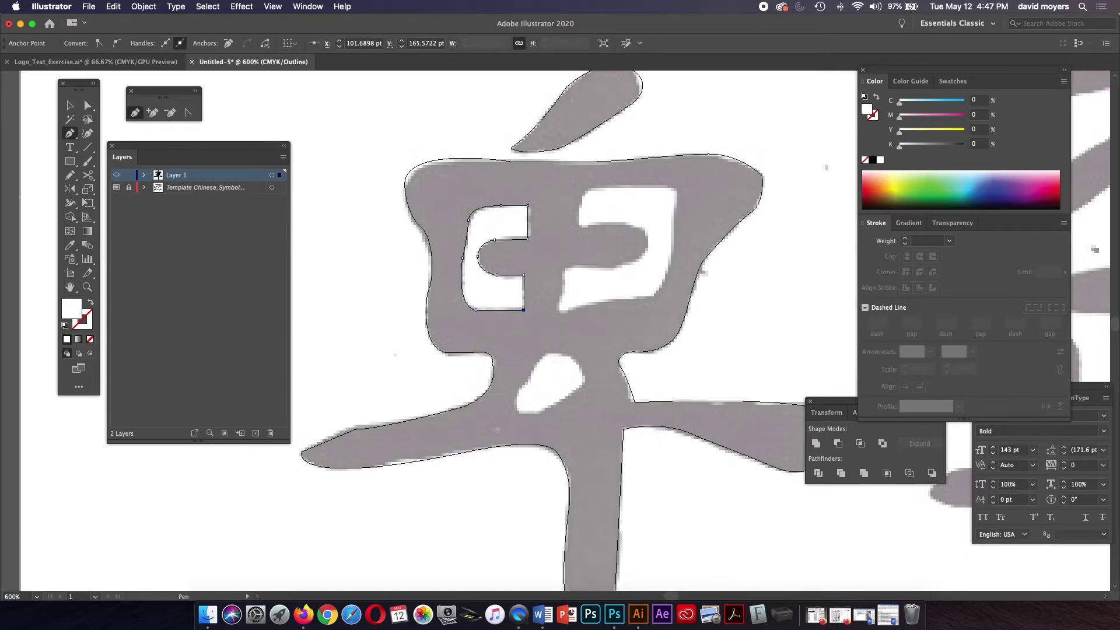
{"action": "left_click", "coordinate": [590, 224]}
{"action": "left_click_drag", "start_coordinate": [577, 217], "coordinate": [576, 207]}
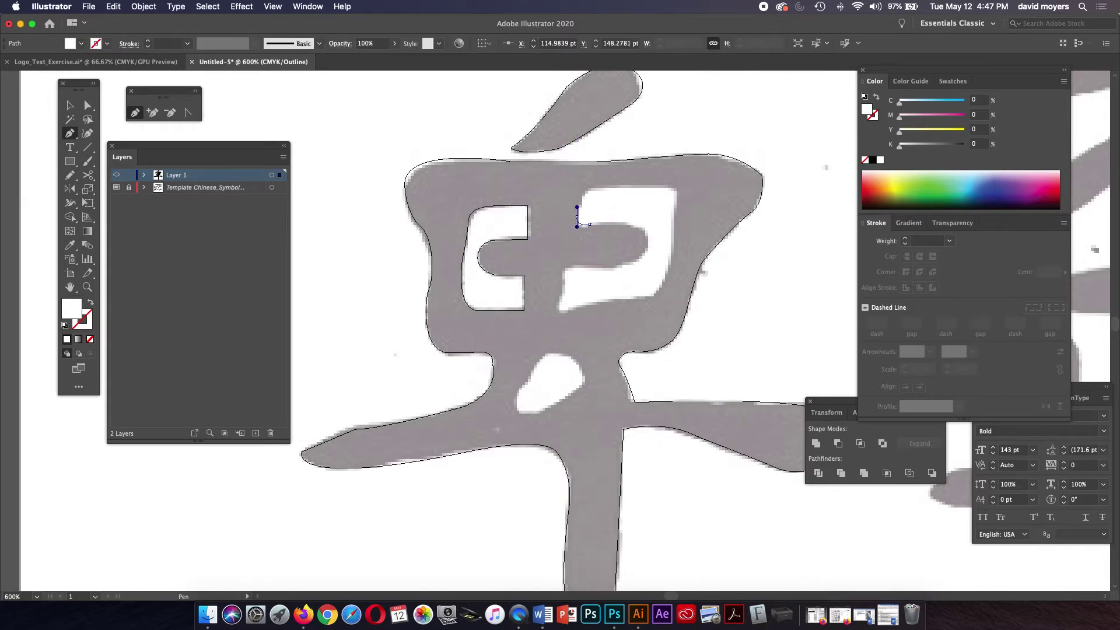
{"action": "left_click", "coordinate": [586, 190]}
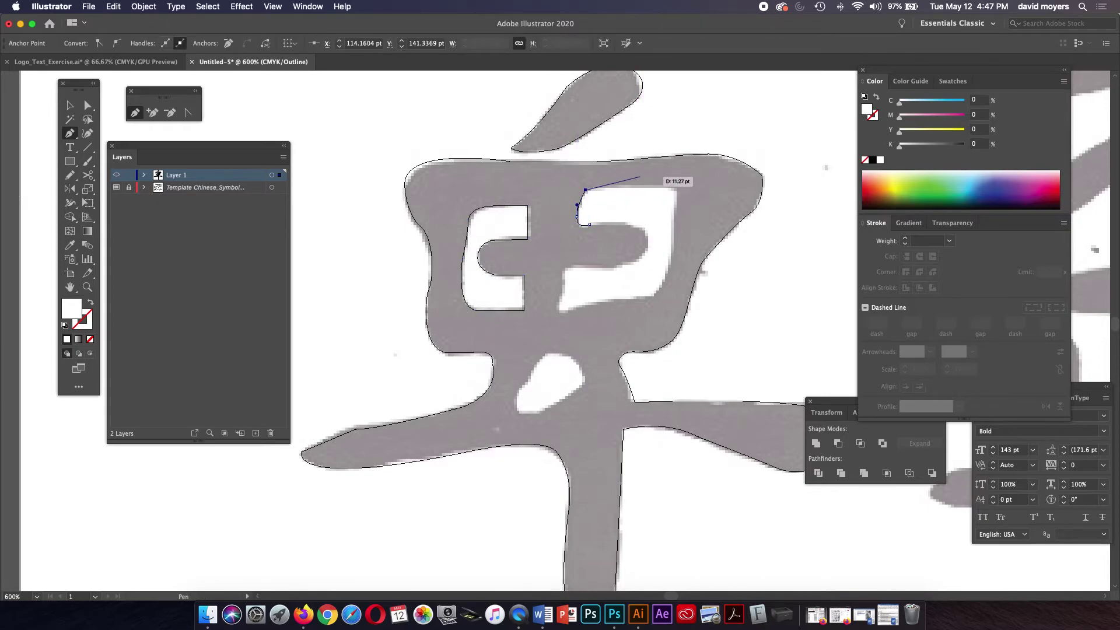
{"action": "left_click_drag", "start_coordinate": [631, 185], "coordinate": [674, 239]}
{"action": "left_click", "coordinate": [673, 239]}
{"action": "left_click", "coordinate": [651, 296]}
Step: Trace the right opening's lower edge, redoing the lower-left corner, then follow the rounded notch and close the path
{"action": "left_click_drag", "start_coordinate": [651, 295], "coordinate": [563, 309]}
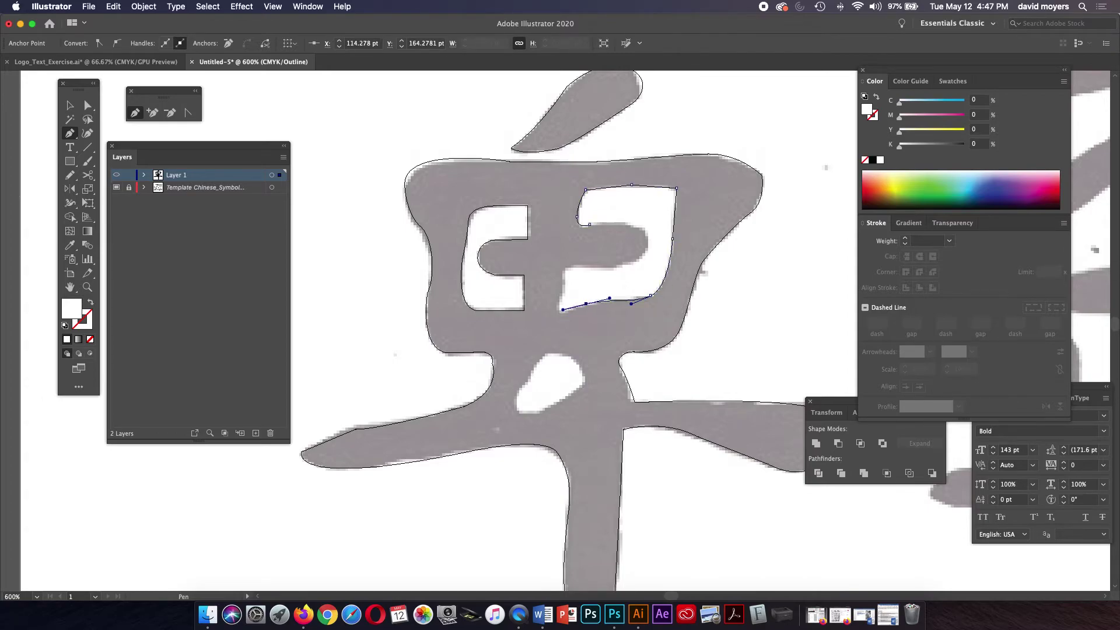
{"action": "key", "text": "cmd+z"}
{"action": "left_click_drag", "start_coordinate": [567, 309], "coordinate": [550, 318]}
{"action": "left_click", "coordinate": [566, 310]}
{"action": "left_click_drag", "start_coordinate": [560, 298], "coordinate": [644, 222]}
{"action": "left_click", "coordinate": [617, 223]}
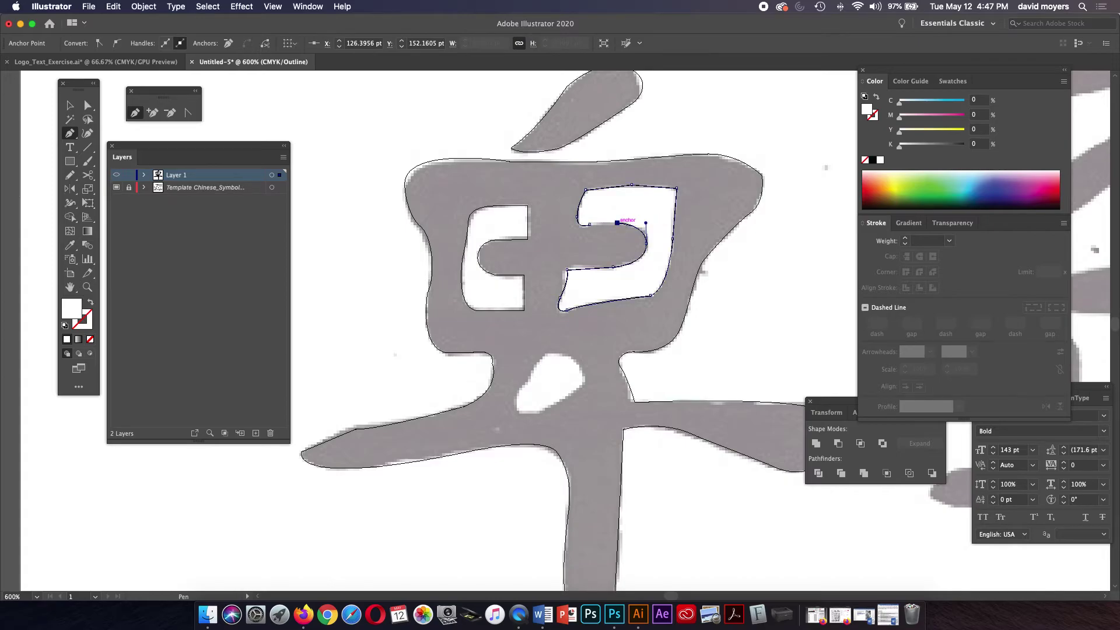
{"action": "left_click", "coordinate": [587, 223]}
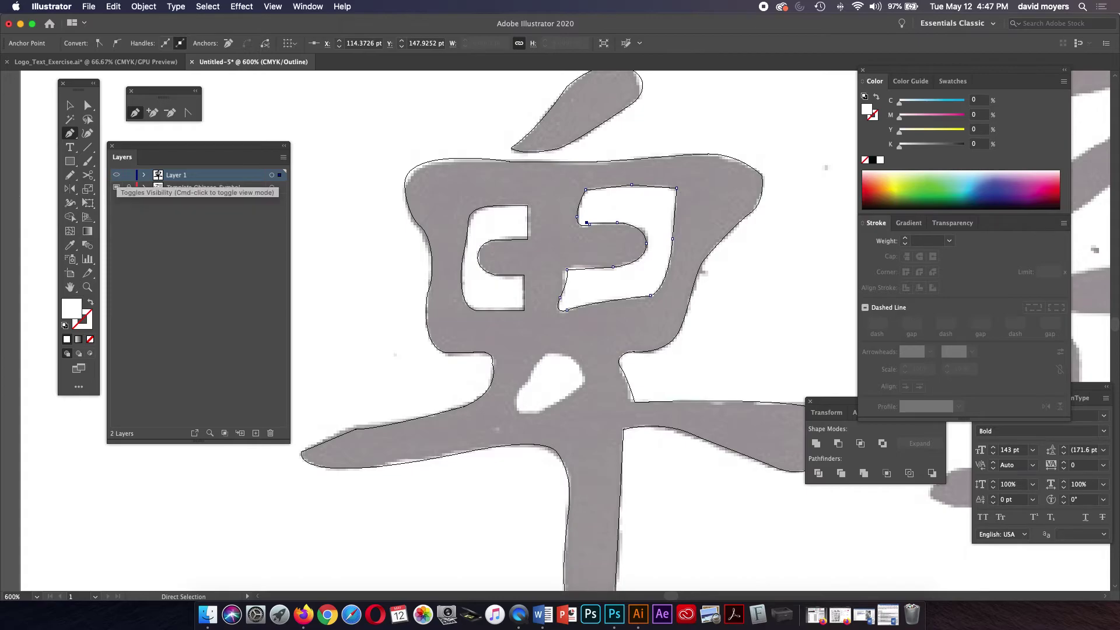
Step: Compare the white right opening with the template by switching between Preview and Outline views
{"action": "key", "text": "super+y"}
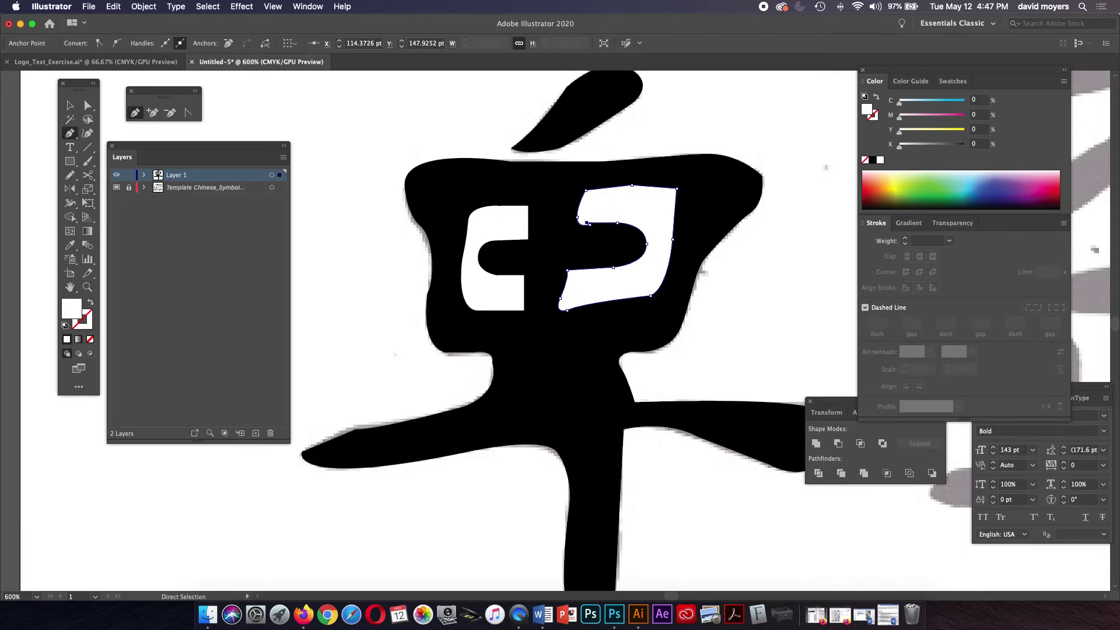
{"action": "key", "text": "super+y"}
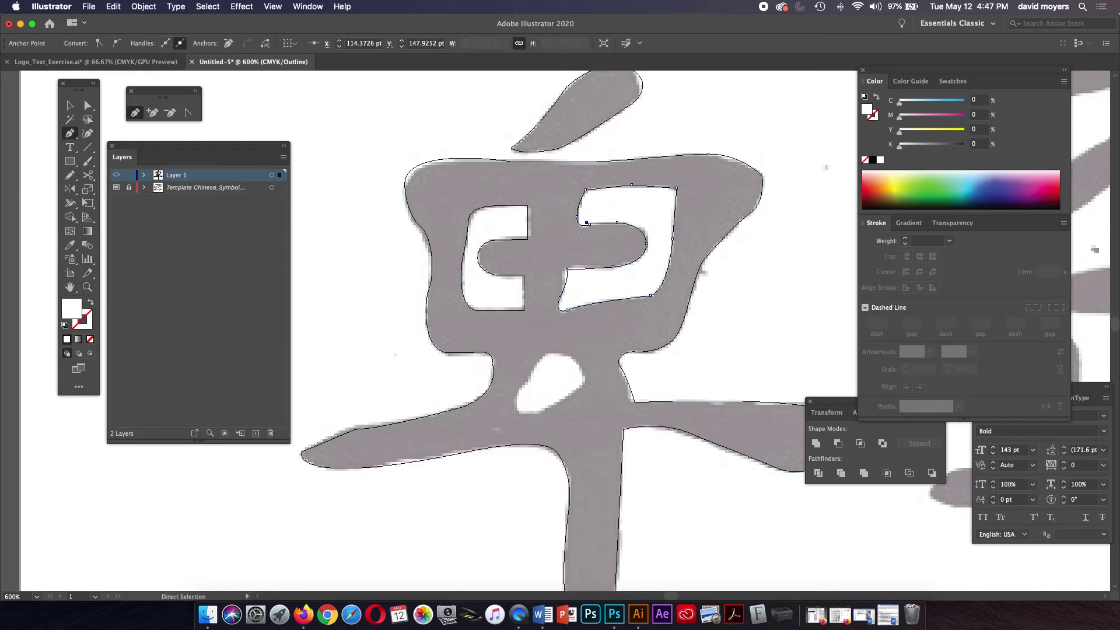
{"action": "key", "text": "super+y"}
{"action": "key", "text": "super+y"}
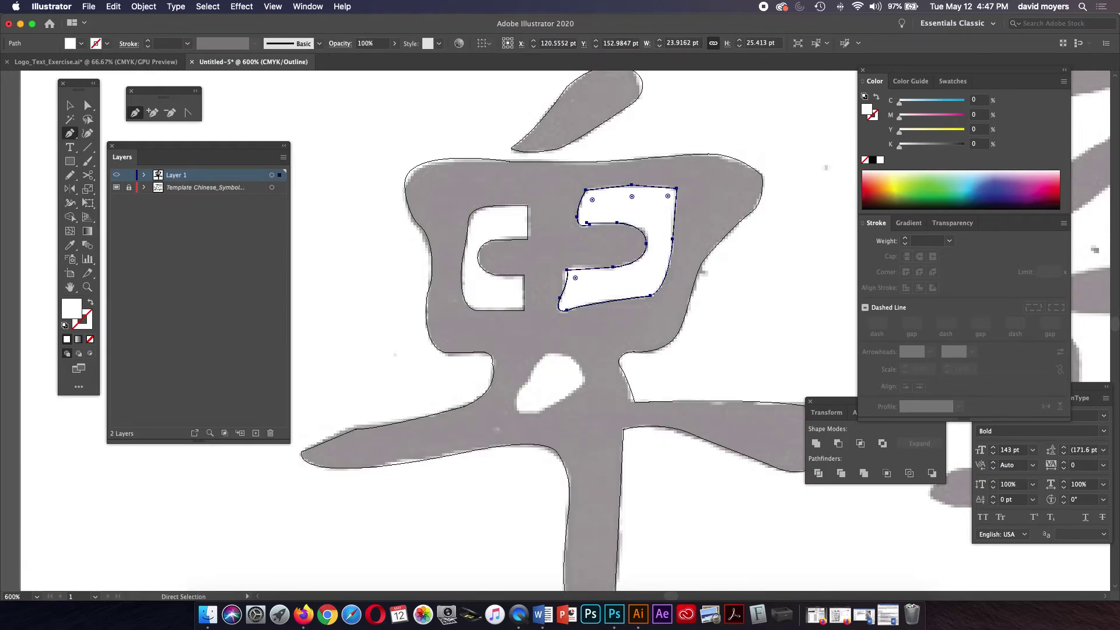
Step: Redo the closing segment along the top of the right opening's notch, joining it to the starting anchor
{"action": "left_click", "coordinate": [616, 223], "text": "super"}
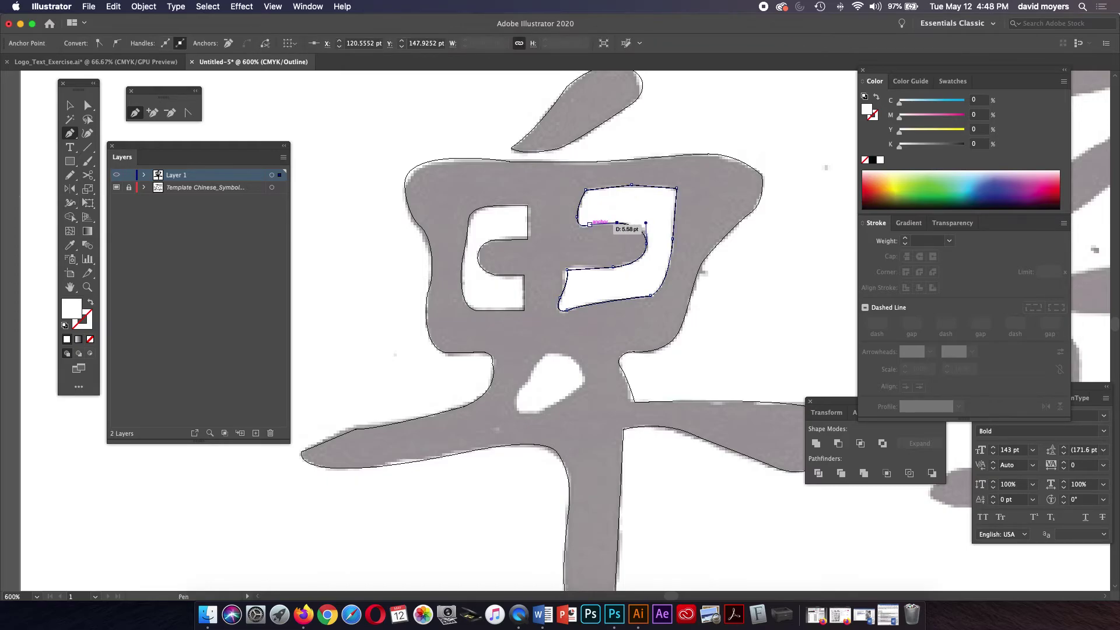
{"action": "mouse_move", "coordinate": [591, 223]}
{"action": "left_mouse_down"}
{"action": "mouse_move", "coordinate": [599, 223]}
{"action": "mouse_move", "coordinate": [589, 224]}
{"action": "left_mouse_up"}
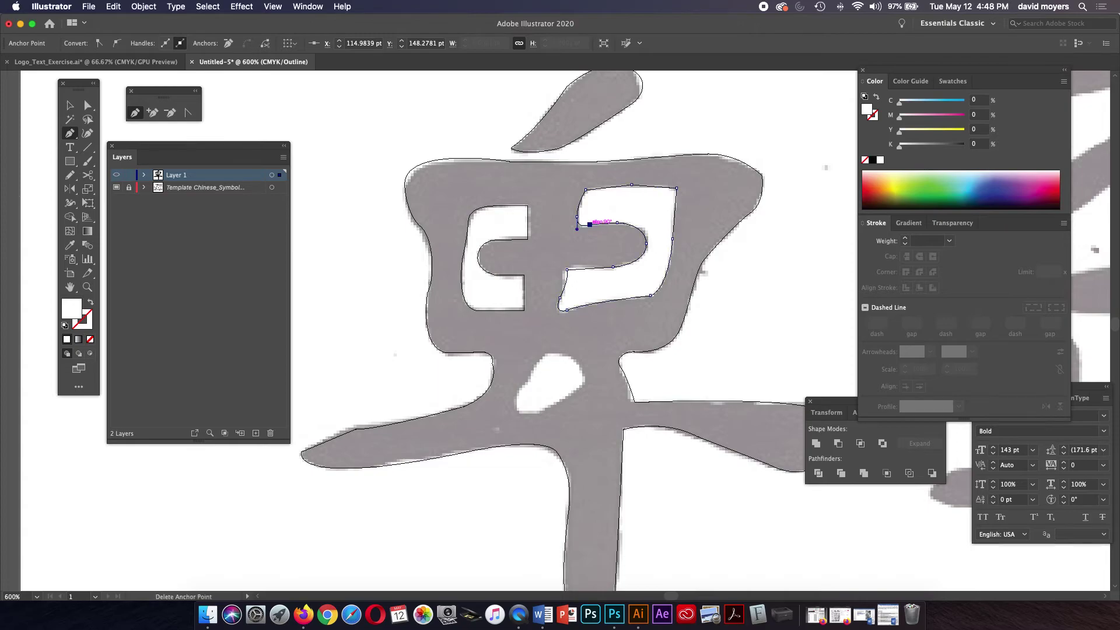
Step: Trace the small rounded opening below the symbol's boxed section with the Pen tool, redoing its lower edge, and close the path
{"action": "left_click", "coordinate": [540, 358]}
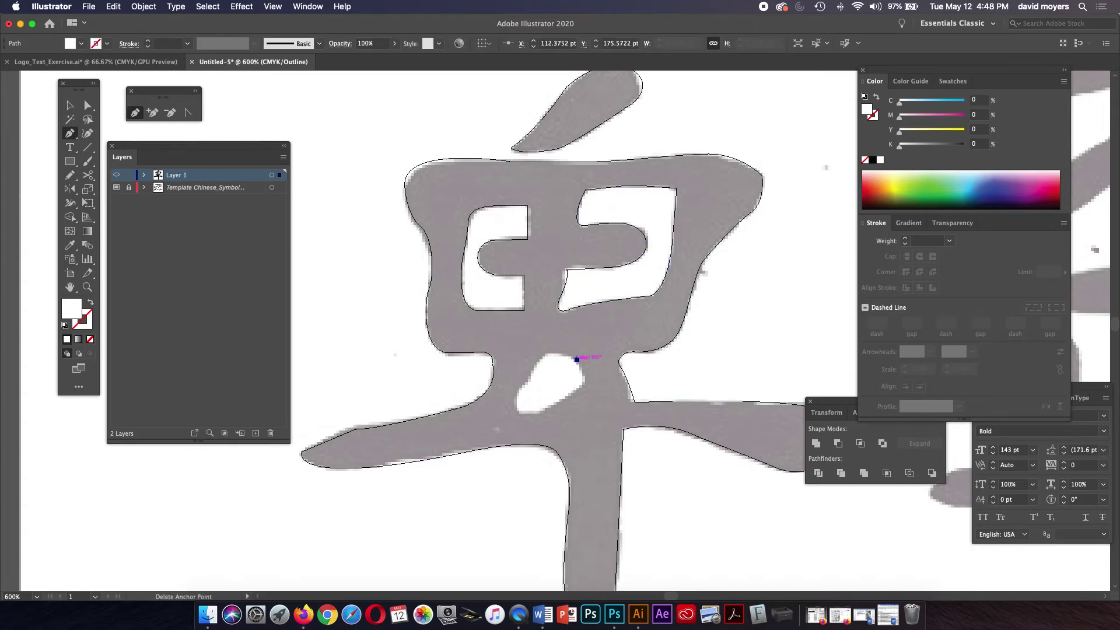
{"action": "left_click_drag", "start_coordinate": [540, 358], "coordinate": [554, 344]}
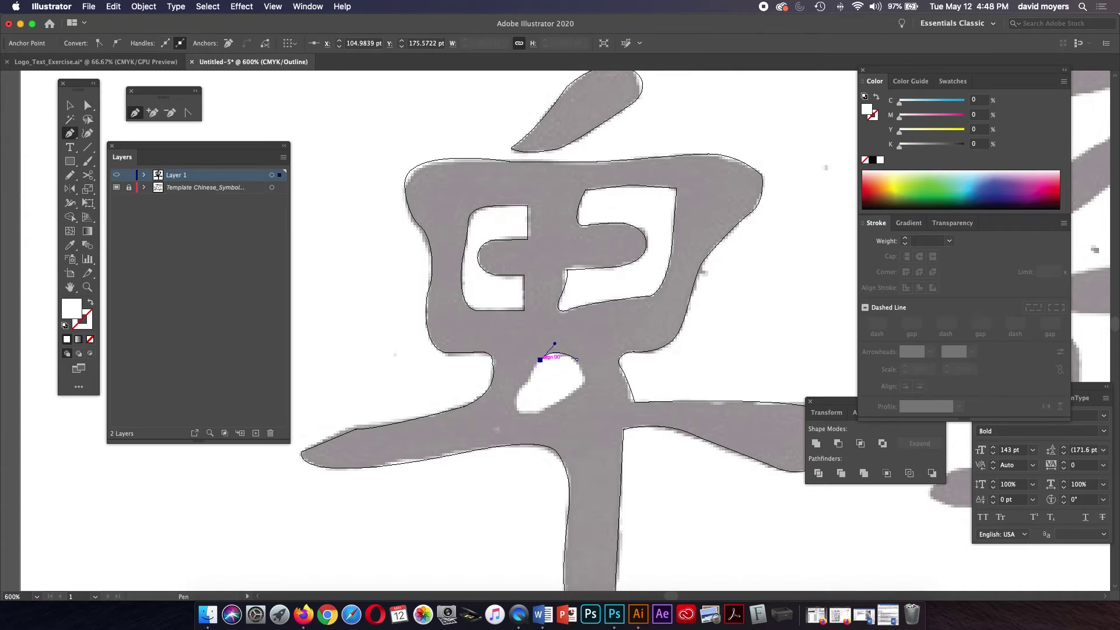
{"action": "key", "text": "Escape"}
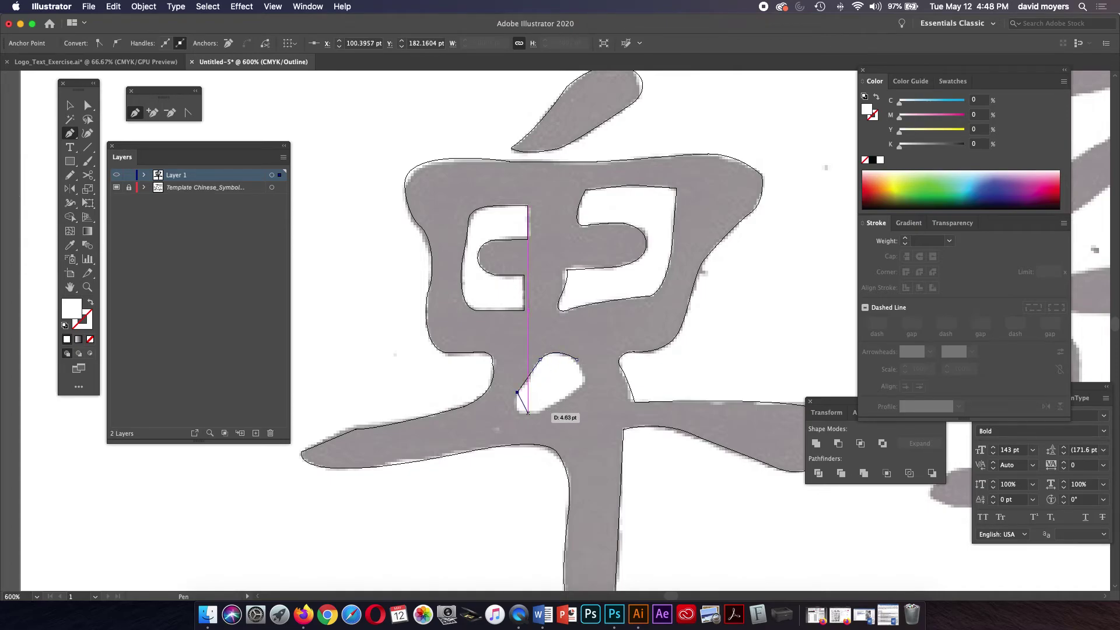
{"action": "left_click_drag", "start_coordinate": [528, 412], "coordinate": [577, 385]}
{"action": "left_click", "coordinate": [527, 412]}
{"action": "key", "text": "super+z"}
{"action": "left_click_drag", "start_coordinate": [567, 395], "coordinate": [585, 378]}
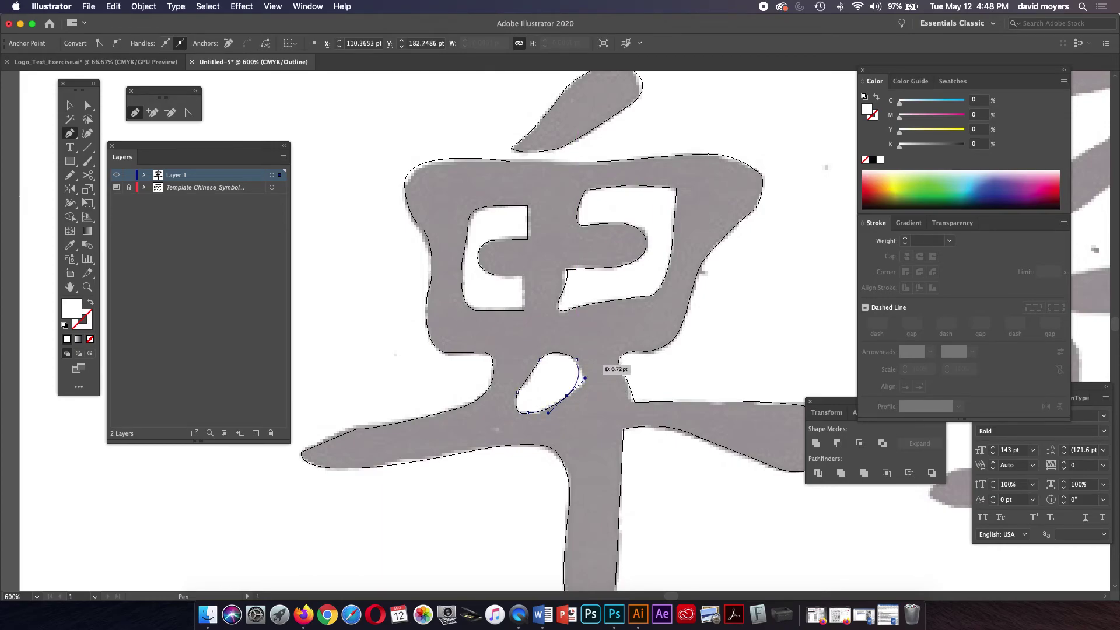
{"action": "left_click_drag", "start_coordinate": [586, 379], "coordinate": [554, 343]}
Step: Switch Layer 1 from Outline back to Preview and deselect the lower opening
{"action": "key", "text": "super"}
{"action": "left_click", "coordinate": [117, 175], "text": "super"}
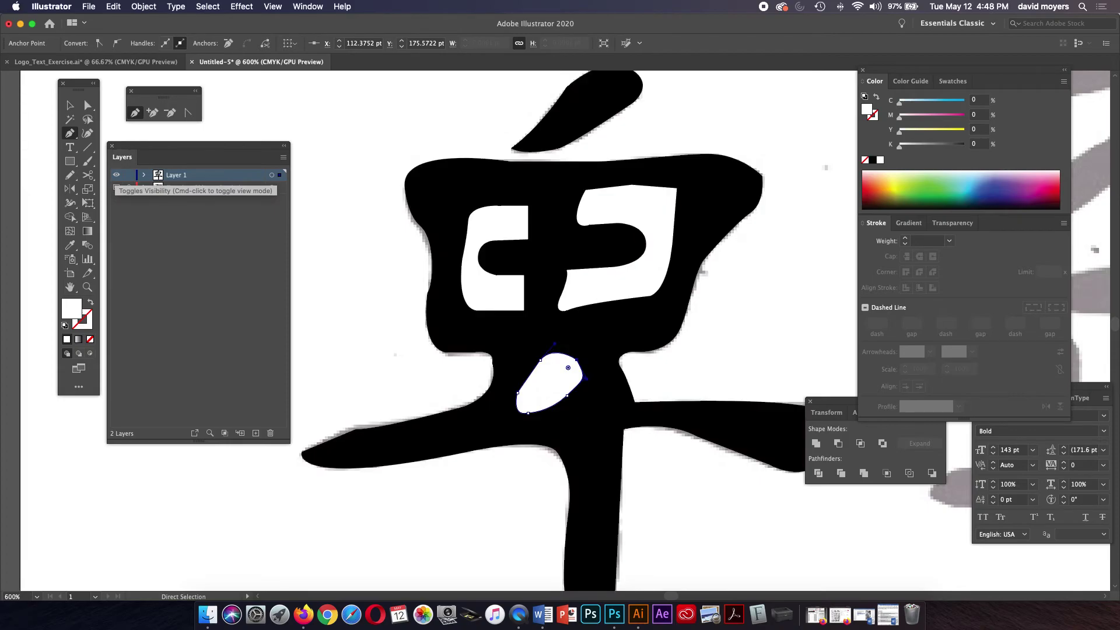
{"action": "key", "text": "v"}
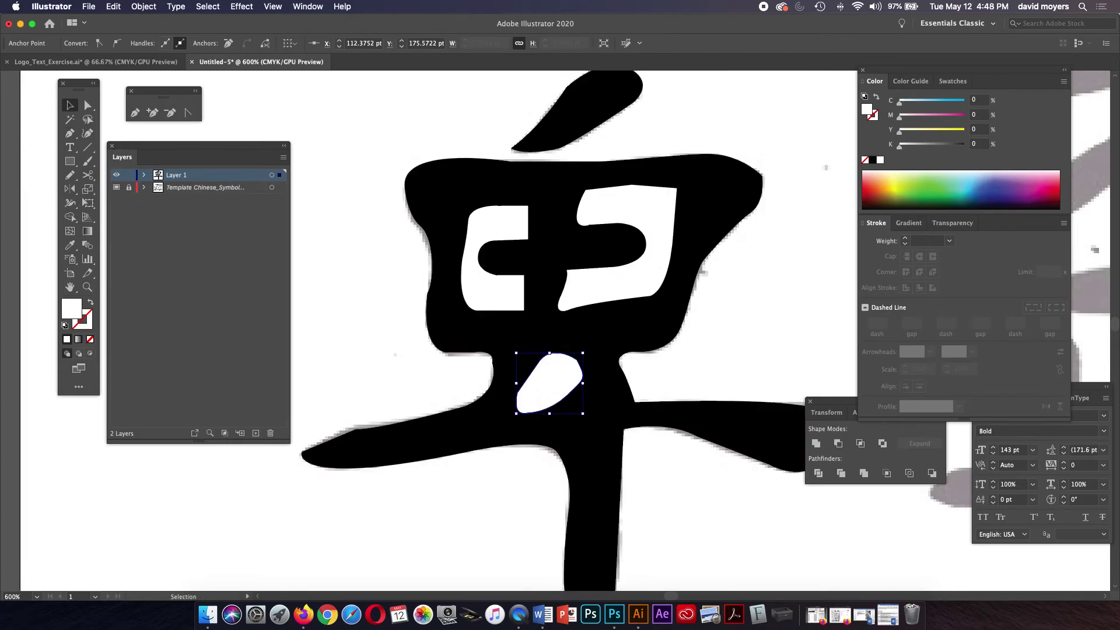
{"action": "key", "text": "super+shift+a"}
{"action": "key", "text": "super+minus"}
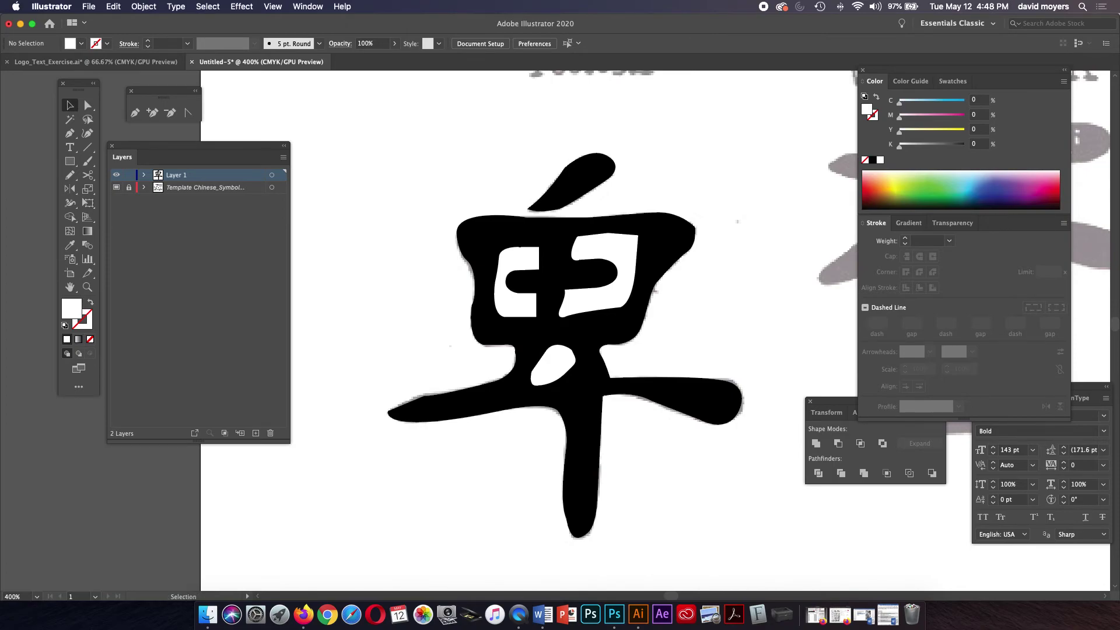
Step: Try moving all the symbol's pieces off the template, undo the move, and clear the selection
{"action": "left_click_drag", "start_coordinate": [408, 126], "coordinate": [717, 509]}
{"action": "left_click_drag", "start_coordinate": [645, 317], "coordinate": [813, 357]}
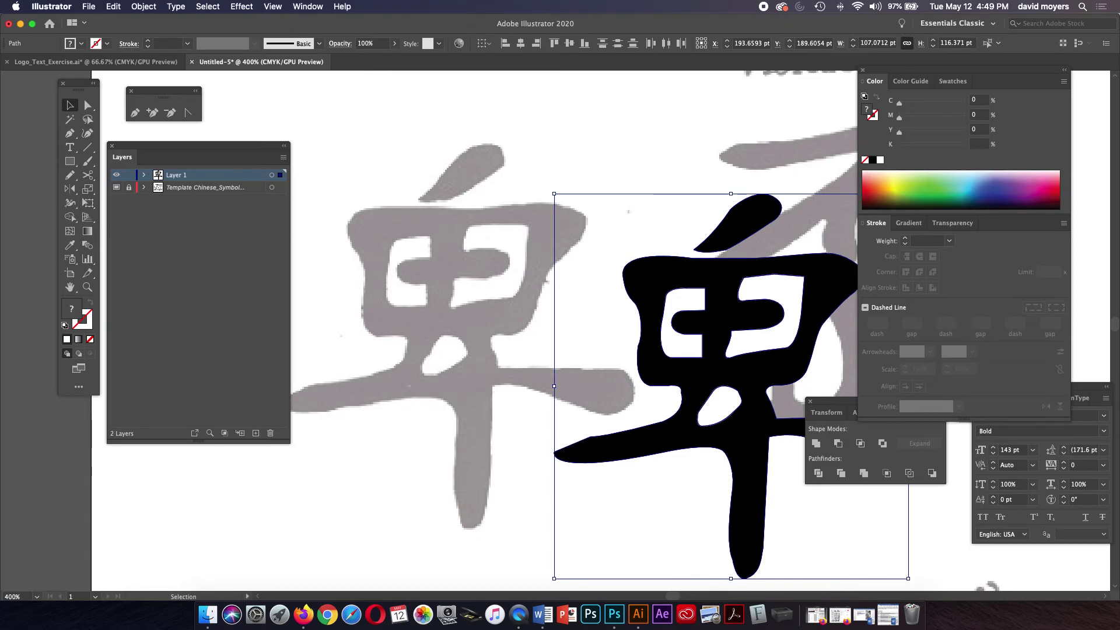
{"action": "key", "text": "super+z"}
{"action": "key", "text": "space"}
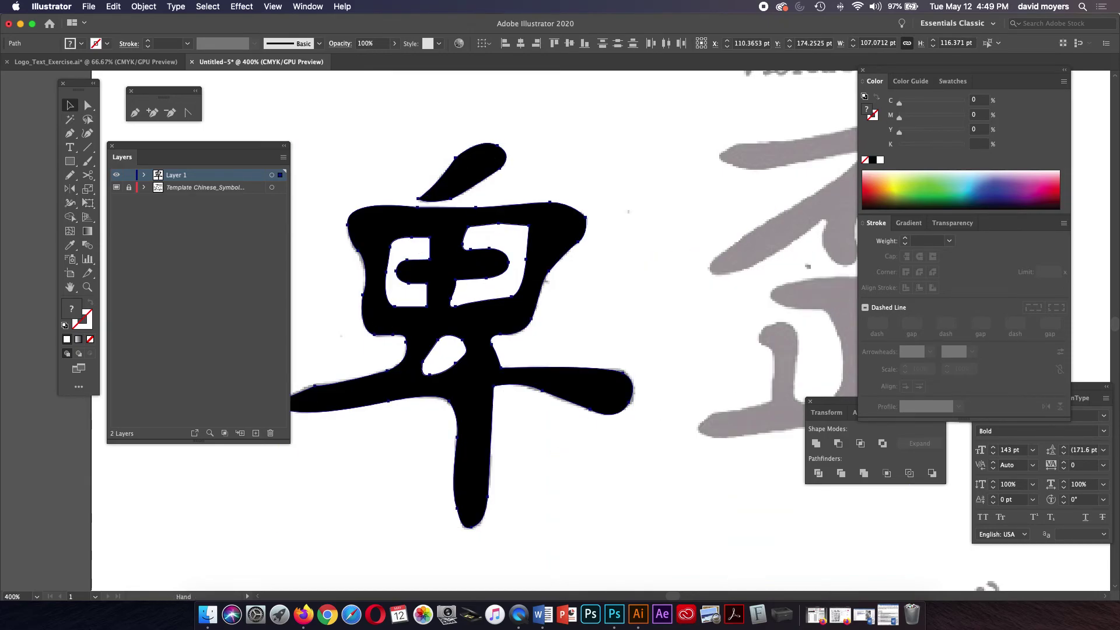
{"action": "left_click_drag", "start_coordinate": [467, 326], "coordinate": [510, 323]}
{"action": "key", "text": "super+shift+a"}
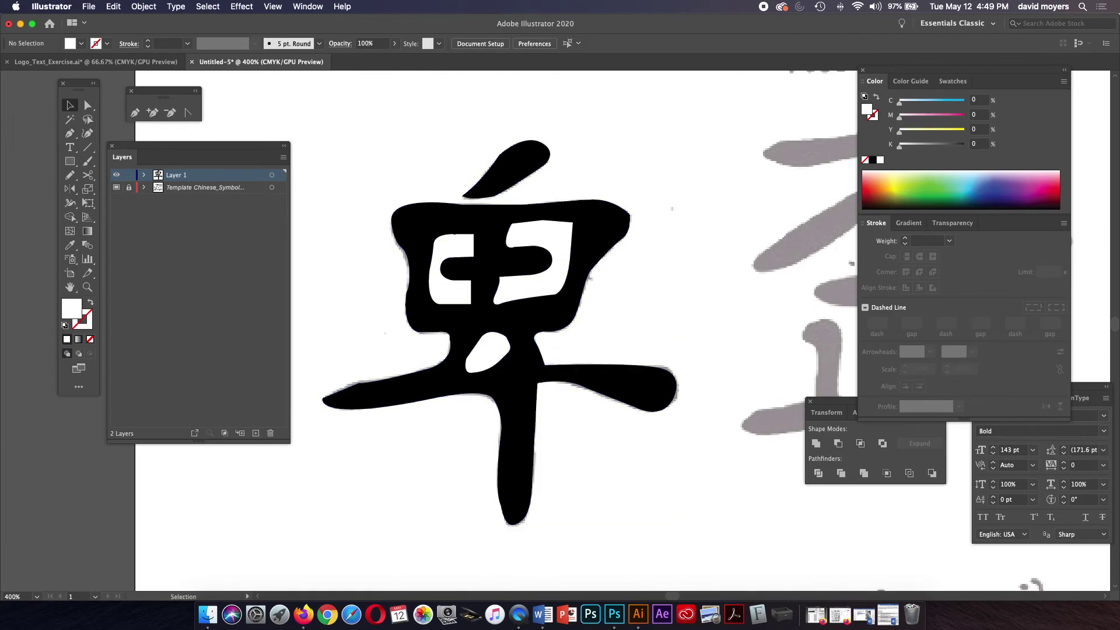
Step: Subtract the white inner openings from the symbol's main body with the Shape Builder tool
{"action": "left_click_drag", "start_coordinate": [358, 221], "coordinate": [652, 421]}
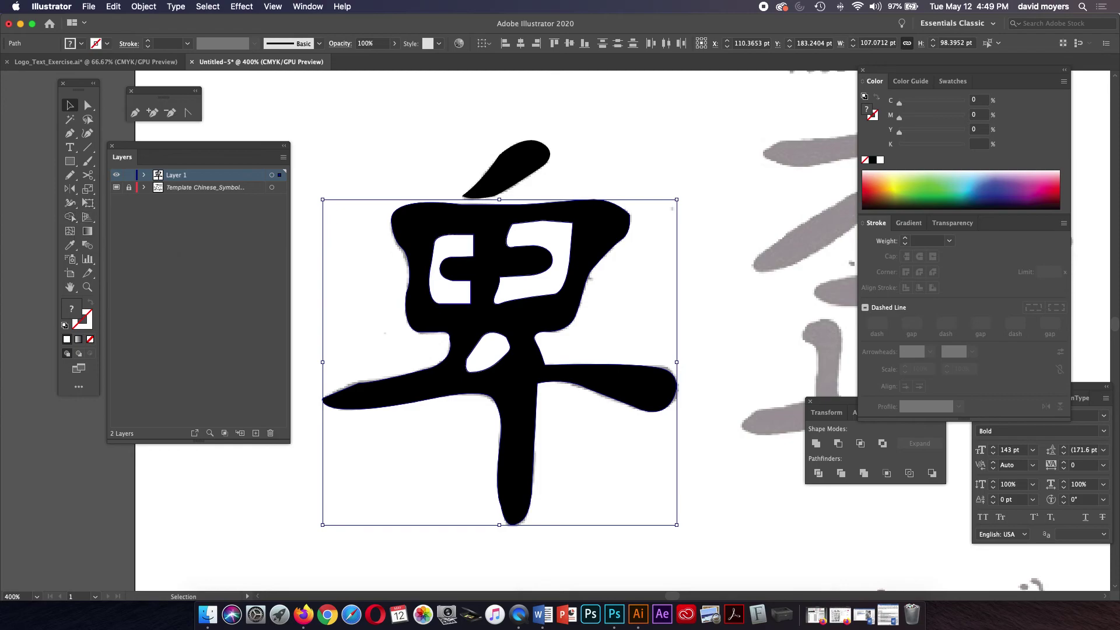
{"action": "key", "text": "shift+m"}
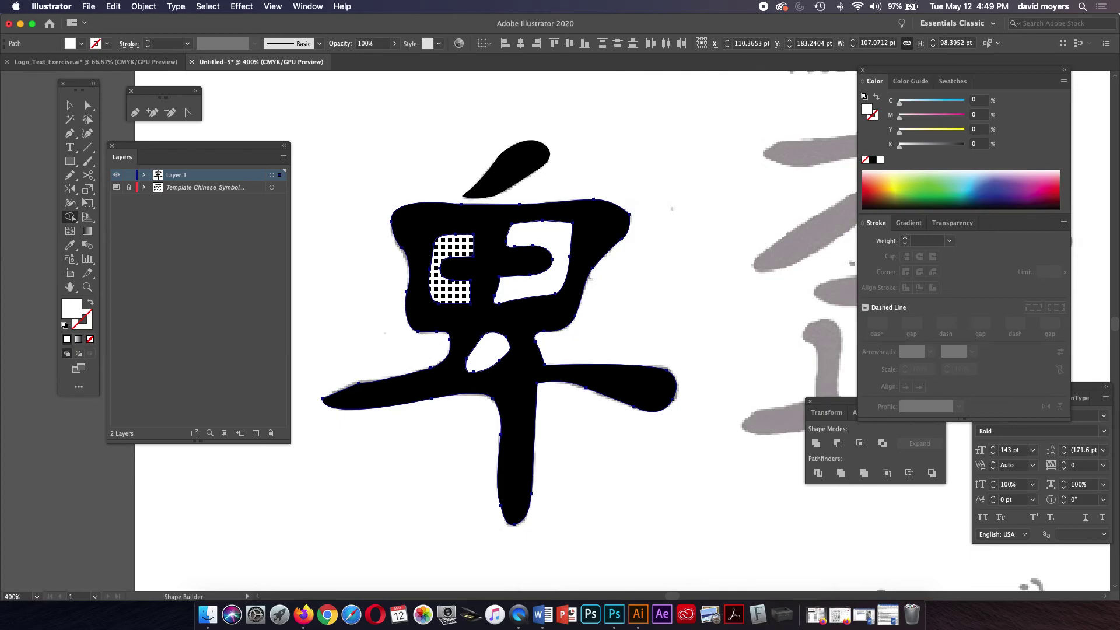
{"action": "left_click", "coordinate": [452, 292], "text": "alt"}
{"action": "left_click", "coordinate": [534, 265]}
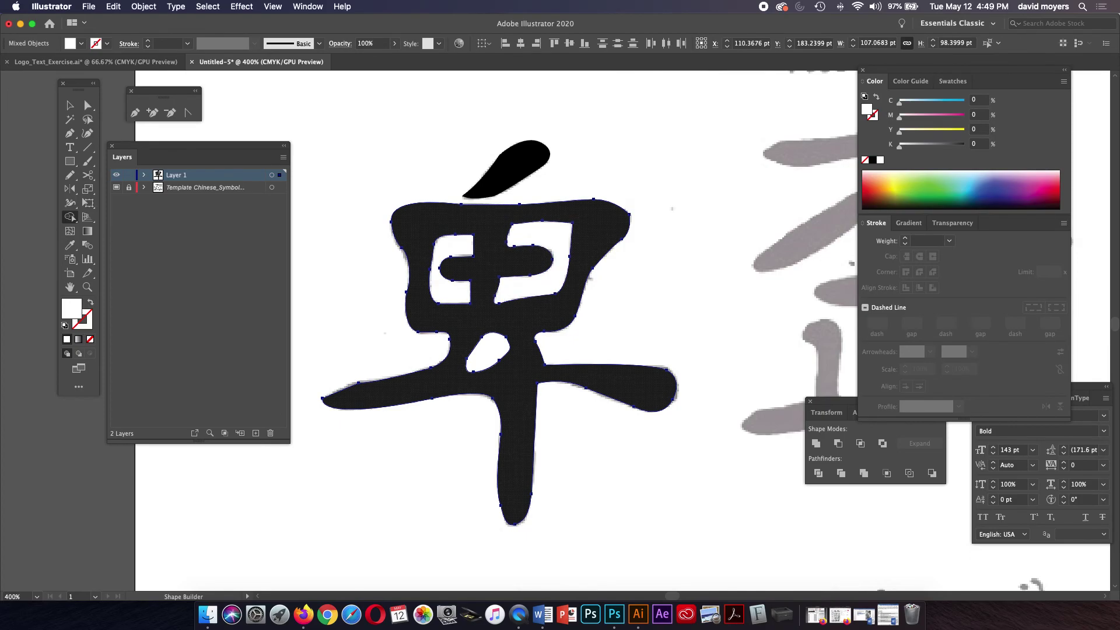
Step: Group the upper stroke with the main body, test-move the group off the template, and undo that move
{"action": "key", "text": "v"}
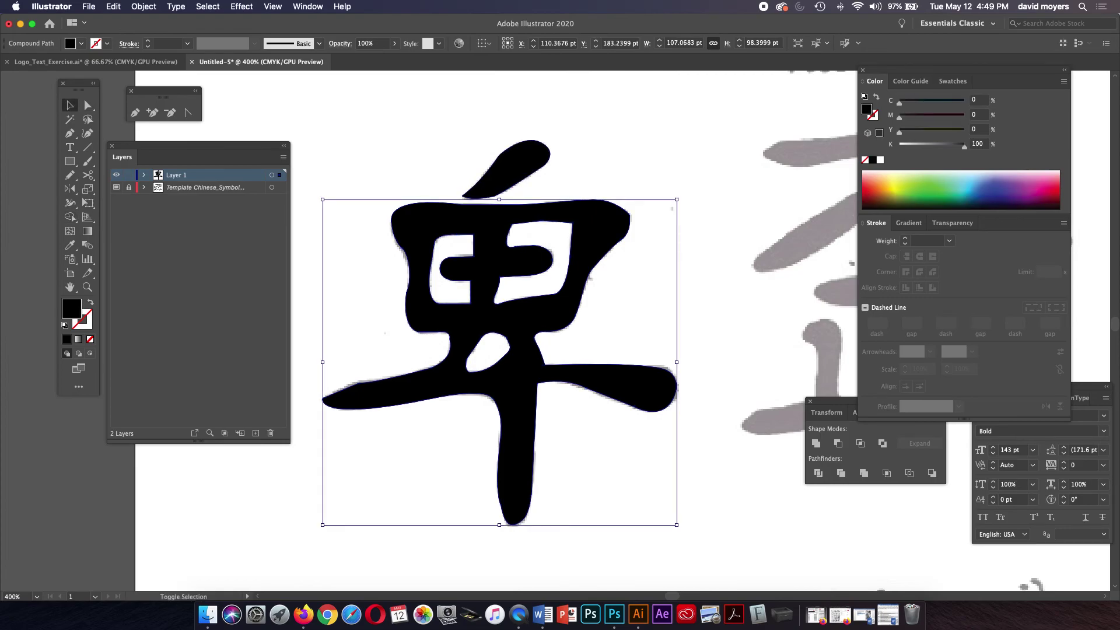
{"action": "left_click", "coordinate": [506, 169], "text": "shift"}
{"action": "key", "text": "super+g"}
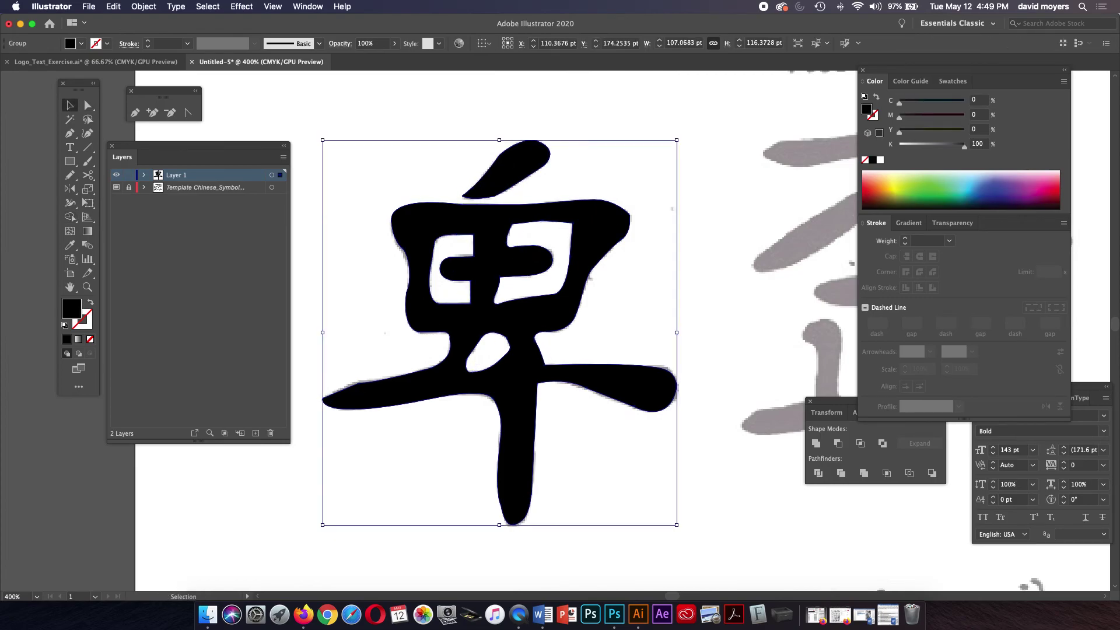
{"action": "left_click_drag", "start_coordinate": [513, 443], "coordinate": [779, 448]}
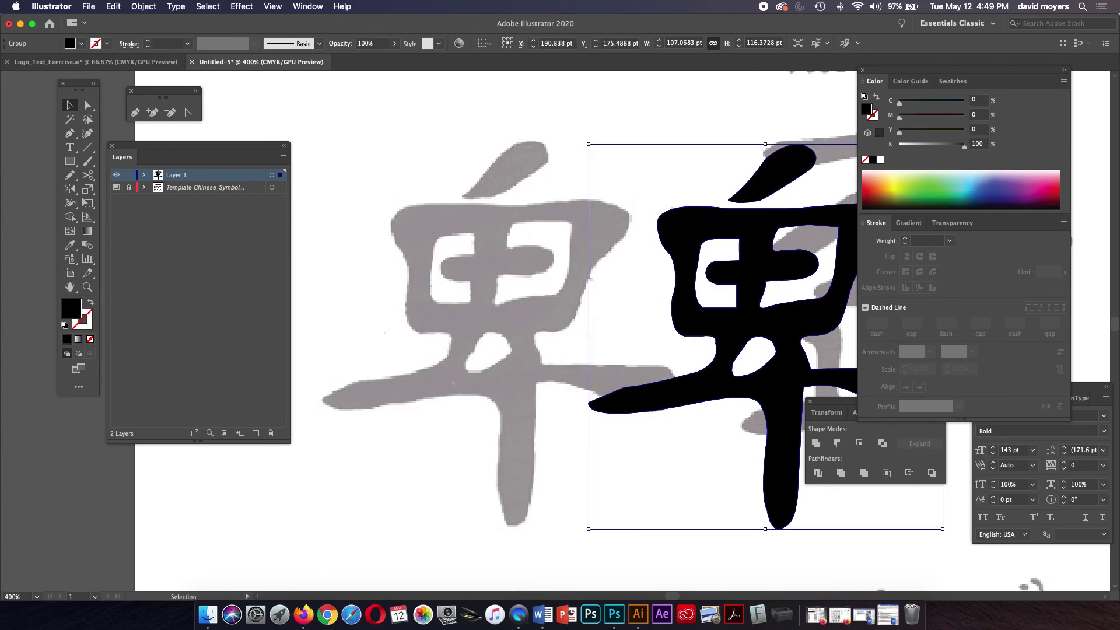
{"action": "key", "text": "super+z"}
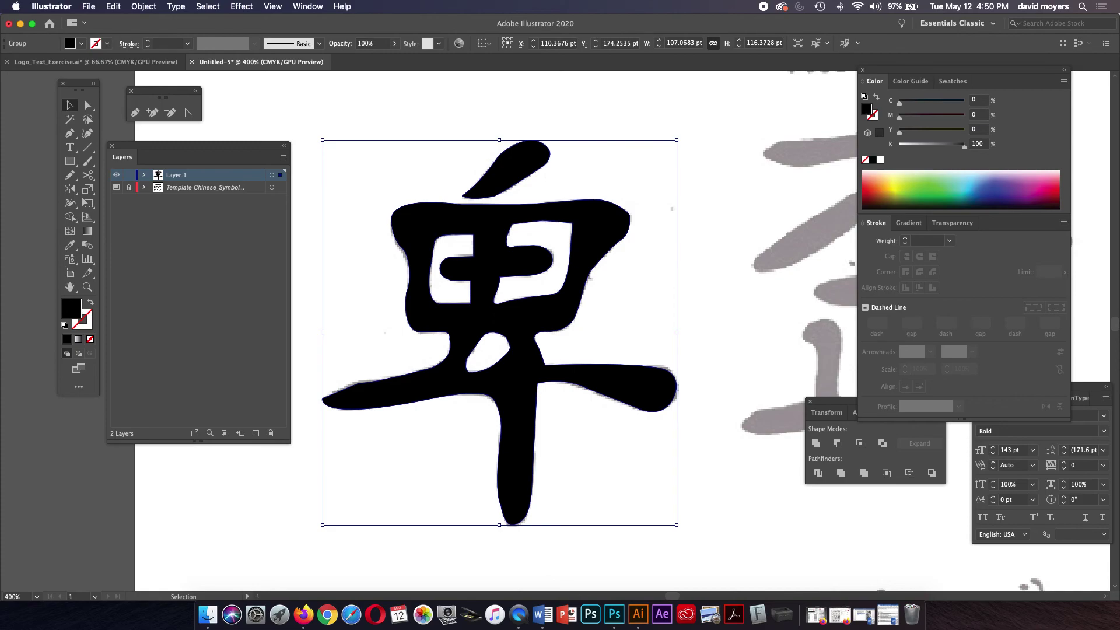
Step: Undo the grouping and the last Shape Builder subtraction, and clear the selection
{"action": "key", "text": "super+z"}
{"action": "key", "text": "super+z"}
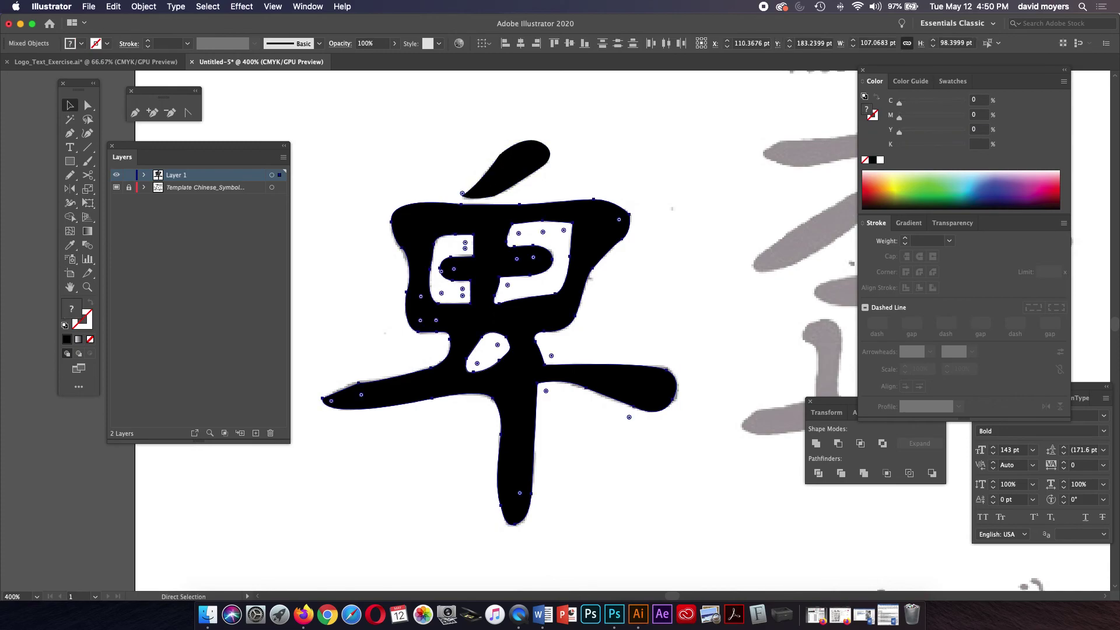
{"action": "key", "text": "v"}
{"action": "key", "text": "a"}
{"action": "key", "text": "v"}
{"action": "key", "text": "super+shift+a"}
Step: Select the main body with its inner openings and cut the openings out using Pathfinder's Minus Front
{"action": "left_click_drag", "start_coordinate": [345, 252], "coordinate": [670, 432]}
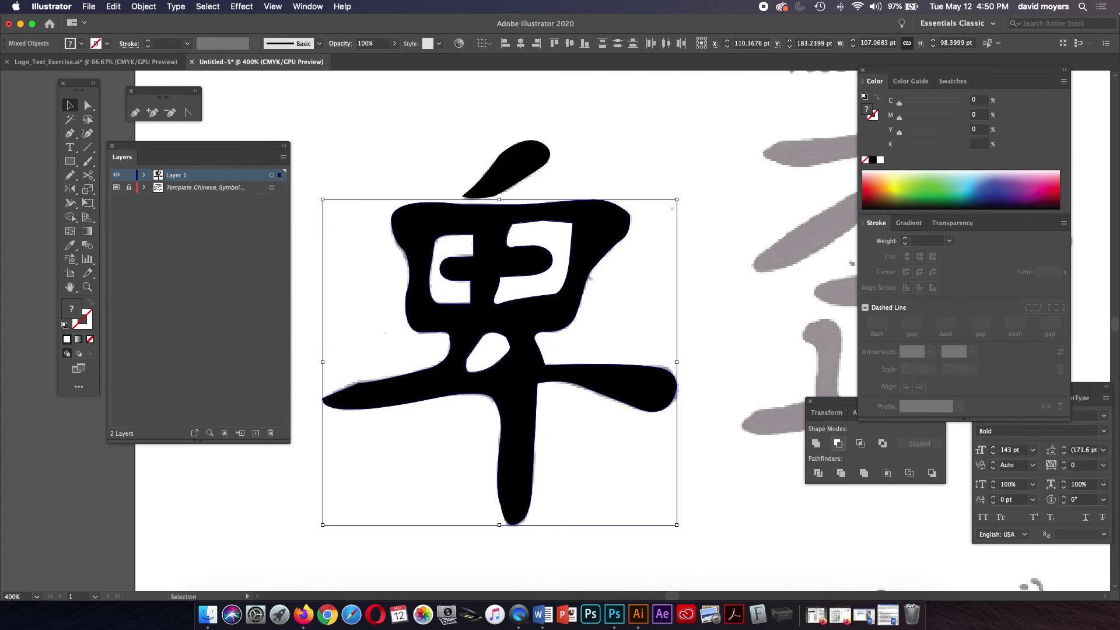
{"action": "left_click_drag", "start_coordinate": [833, 412], "coordinate": [758, 422]}
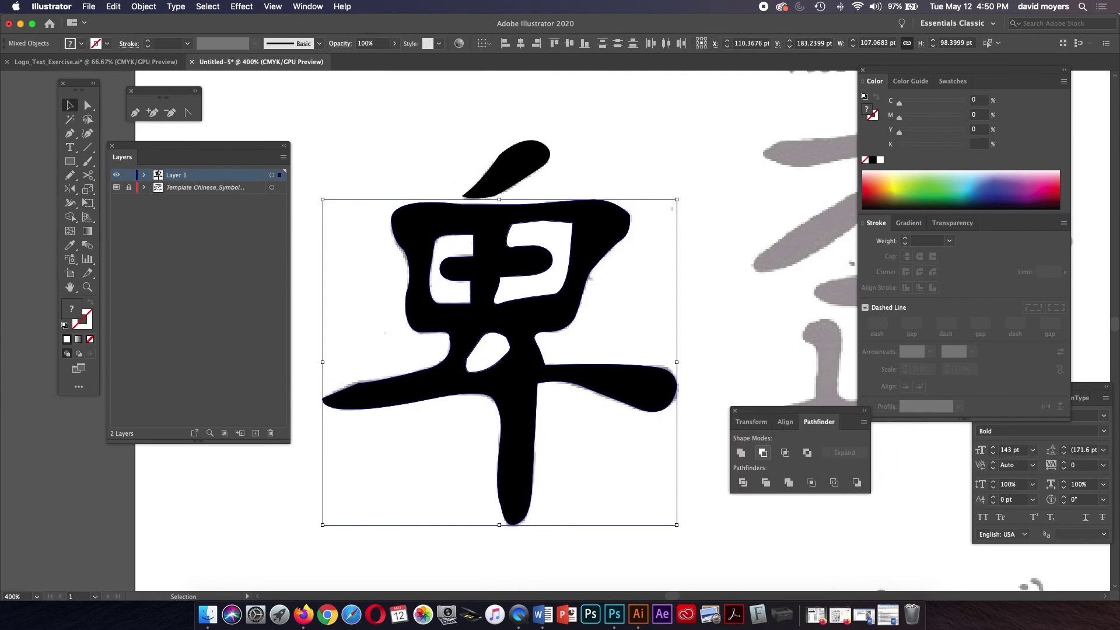
{"action": "left_click", "coordinate": [762, 453]}
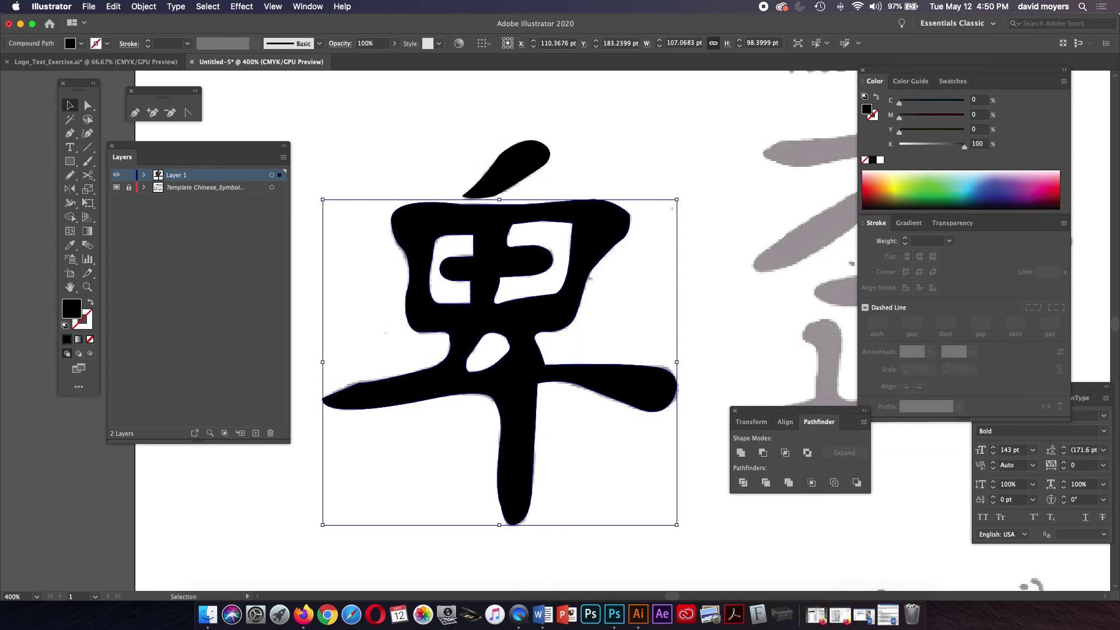
Step: Group the upper stroke with the cut-out main body, undo the group's test moves, and deselect the finished symbol
{"action": "mouse_move", "coordinate": [455, 133]}
{"action": "left_mouse_down"}
{"action": "mouse_move", "coordinate": [569, 381]}
{"action": "mouse_move", "coordinate": [573, 371]}
{"action": "left_mouse_up"}
{"action": "key", "text": "super+g"}
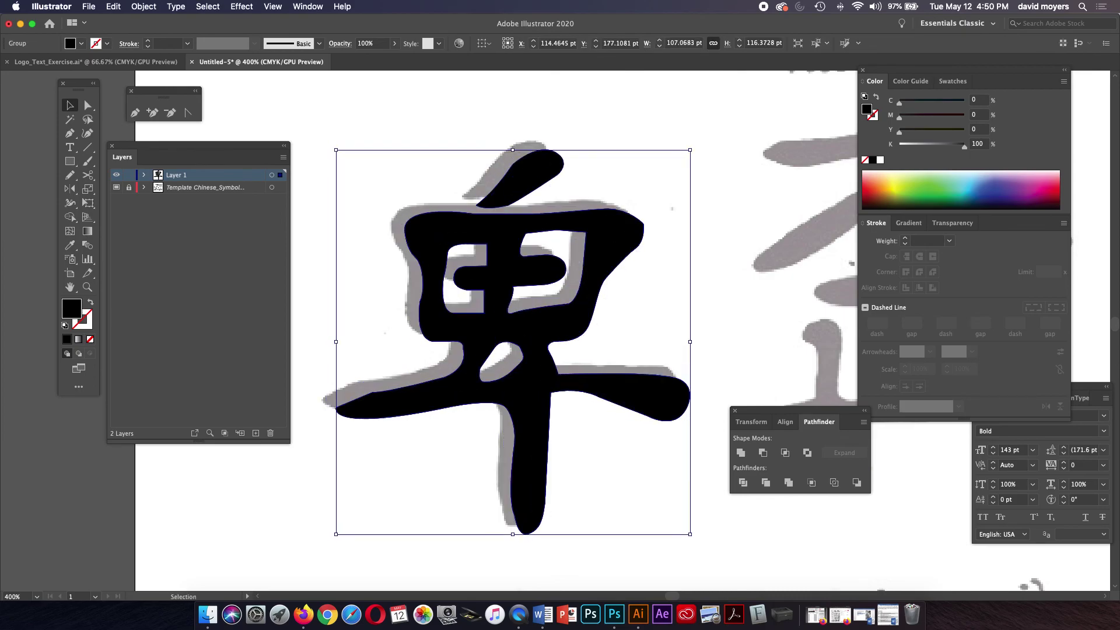
{"action": "key", "text": "a"}
{"action": "key", "text": "super+z"}
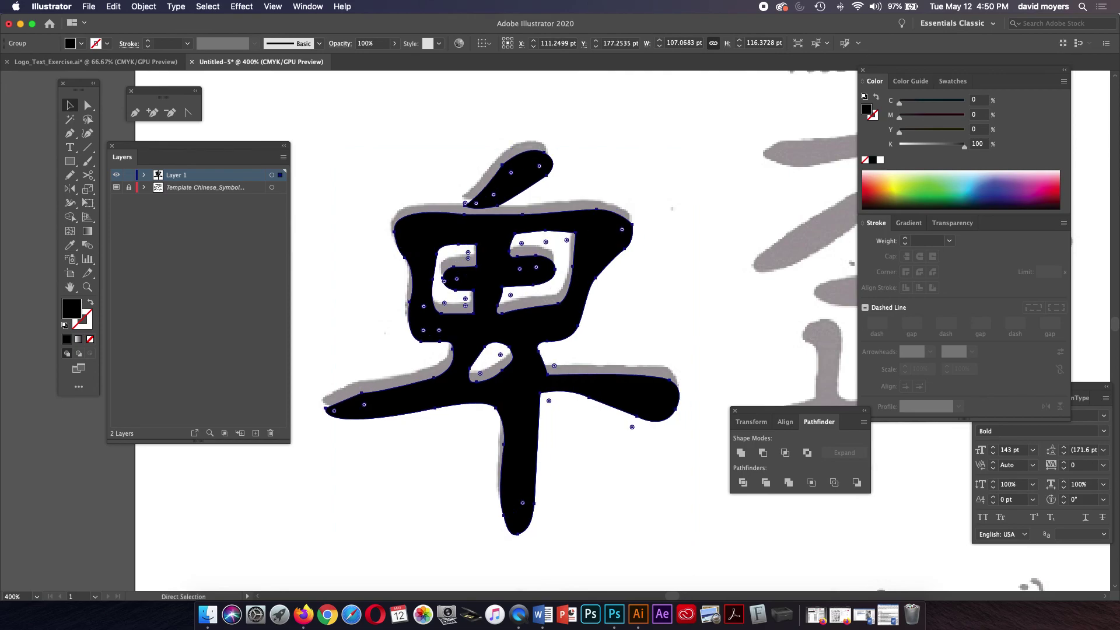
{"action": "key", "text": "super+z"}
{"action": "key", "text": "v"}
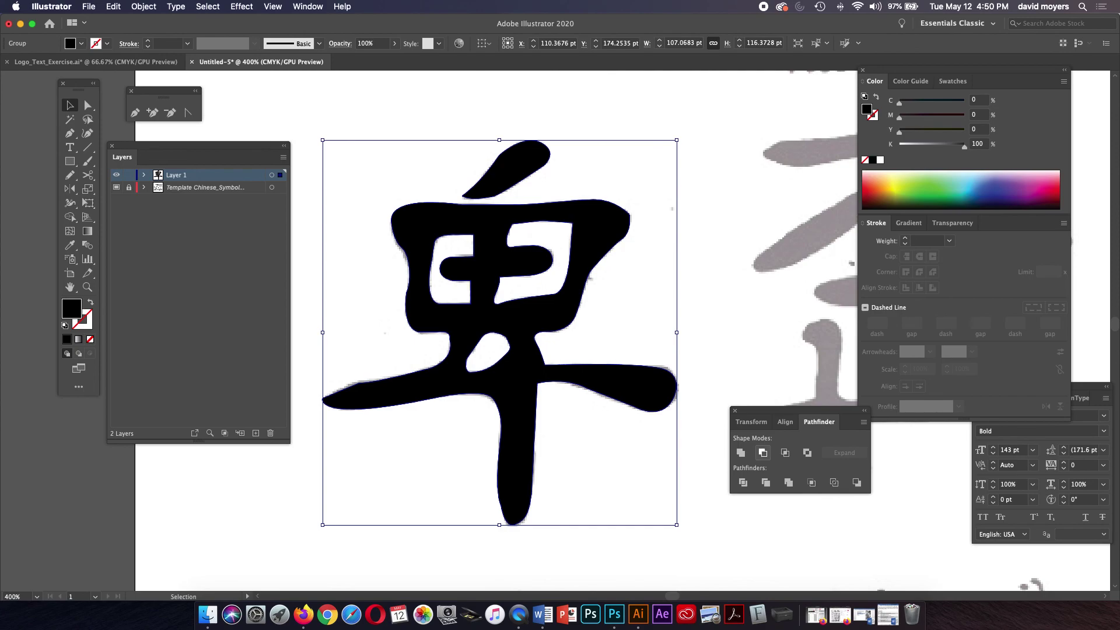
{"action": "left_click", "coordinate": [762, 453]}
{"action": "key", "text": "space"}
{"action": "left_click_drag", "start_coordinate": [513, 333], "coordinate": [547, 323]}
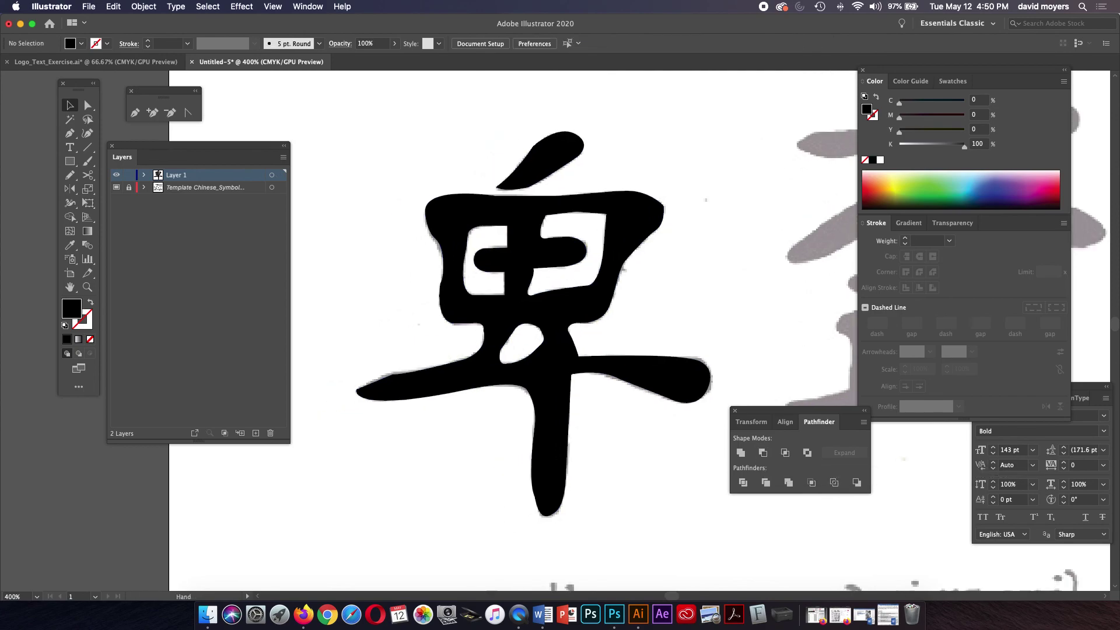